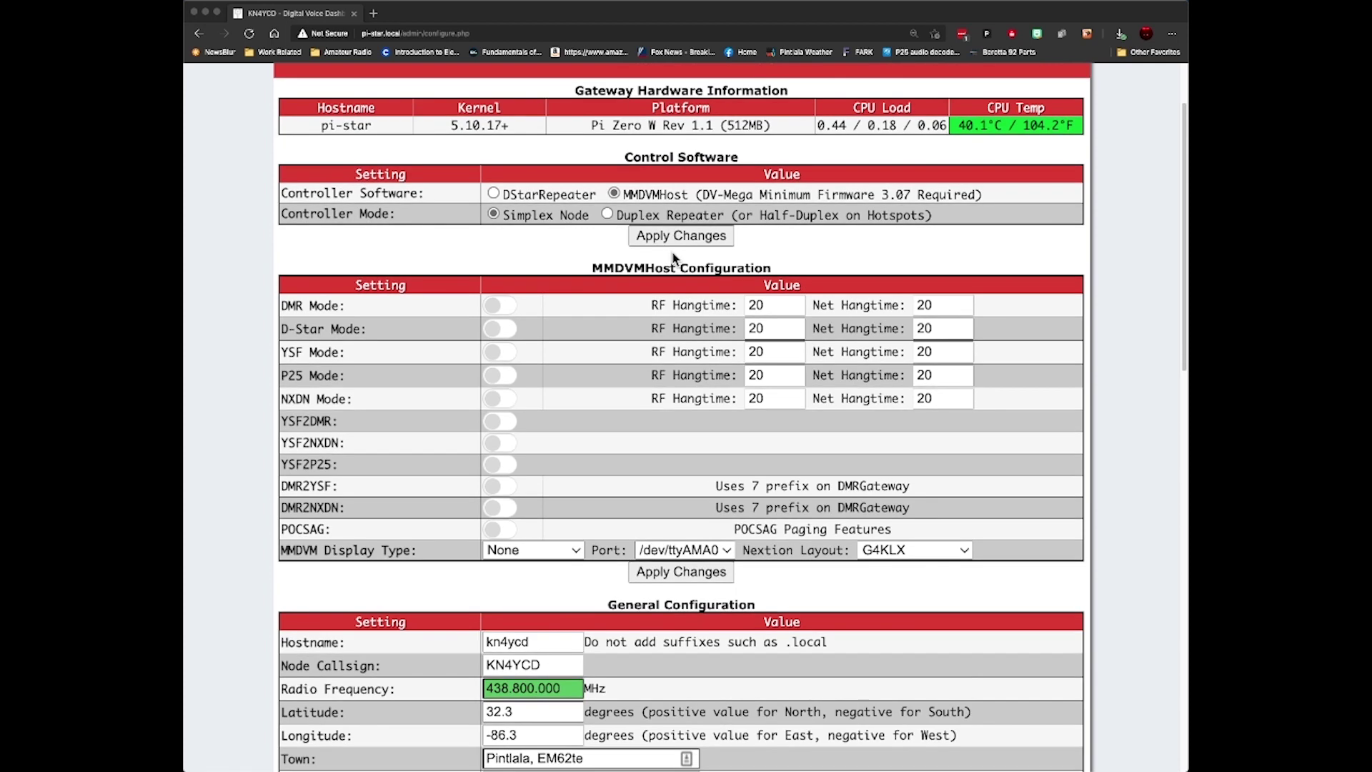
scroll(661, 214, "down", 3)
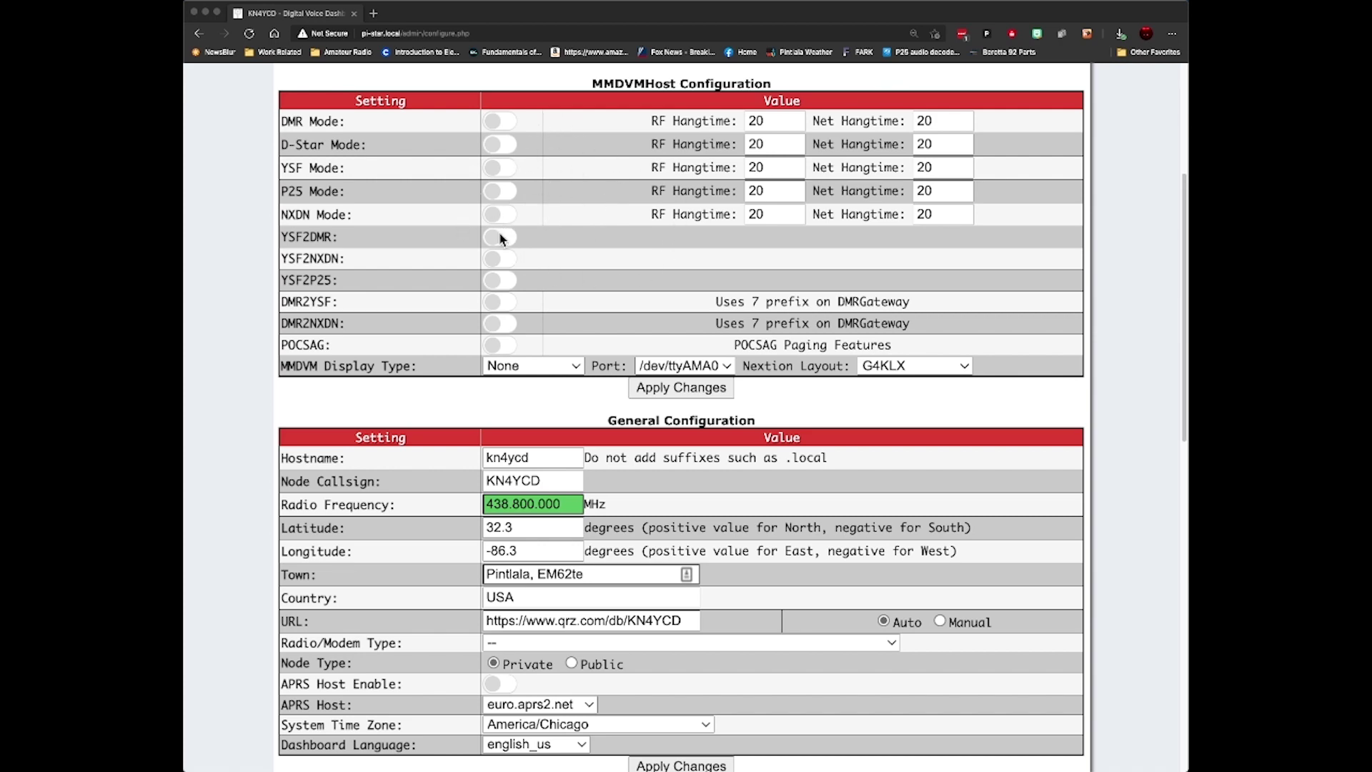
scroll(525, 234, "down", 8)
scroll(526, 238, "up", 10)
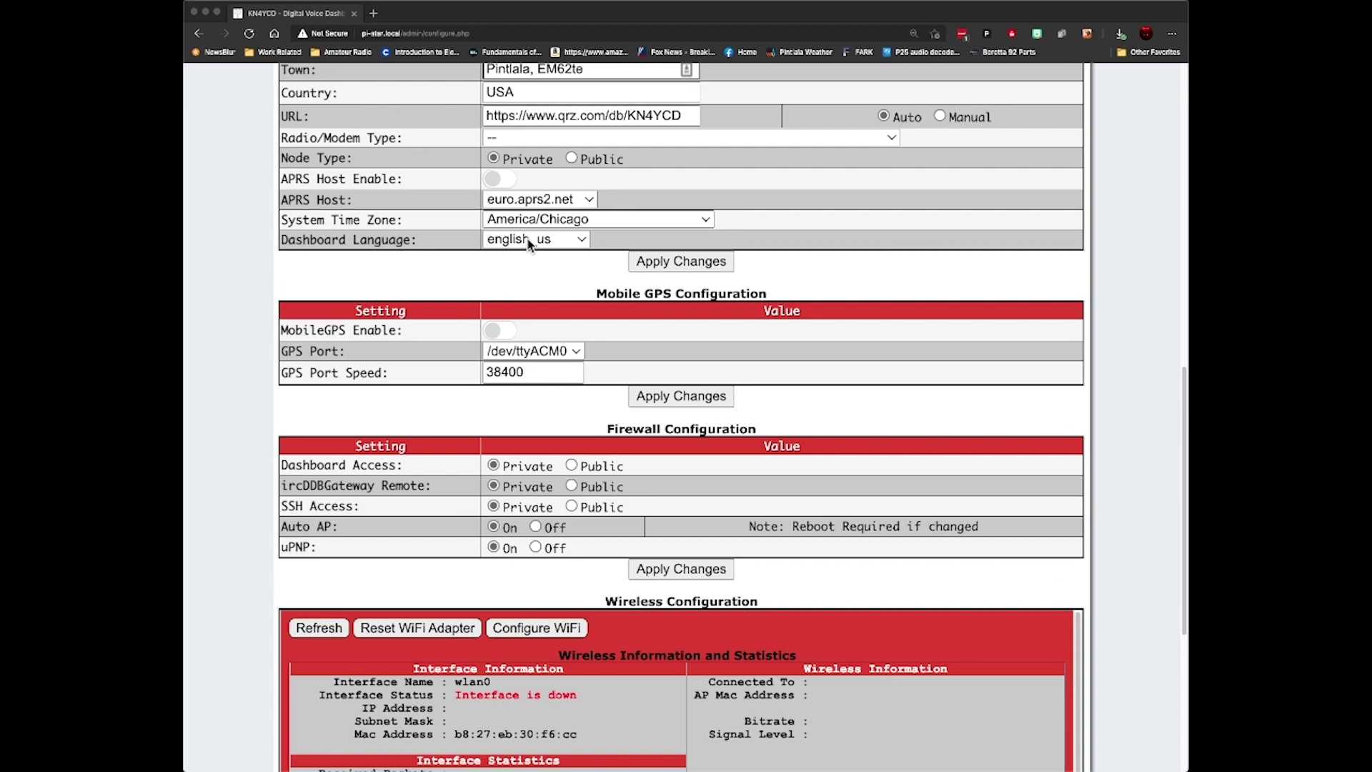
scroll(528, 242, "down", 5)
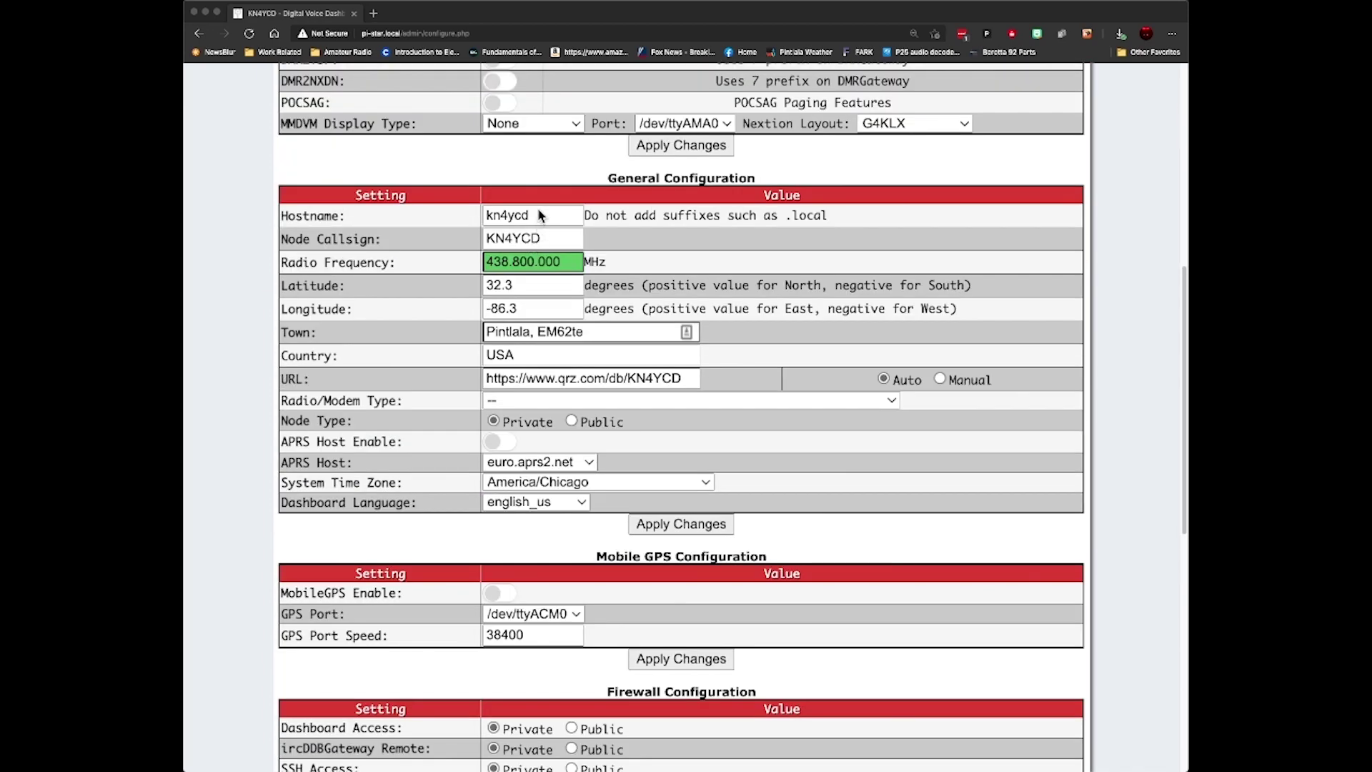
left_click(539, 214)
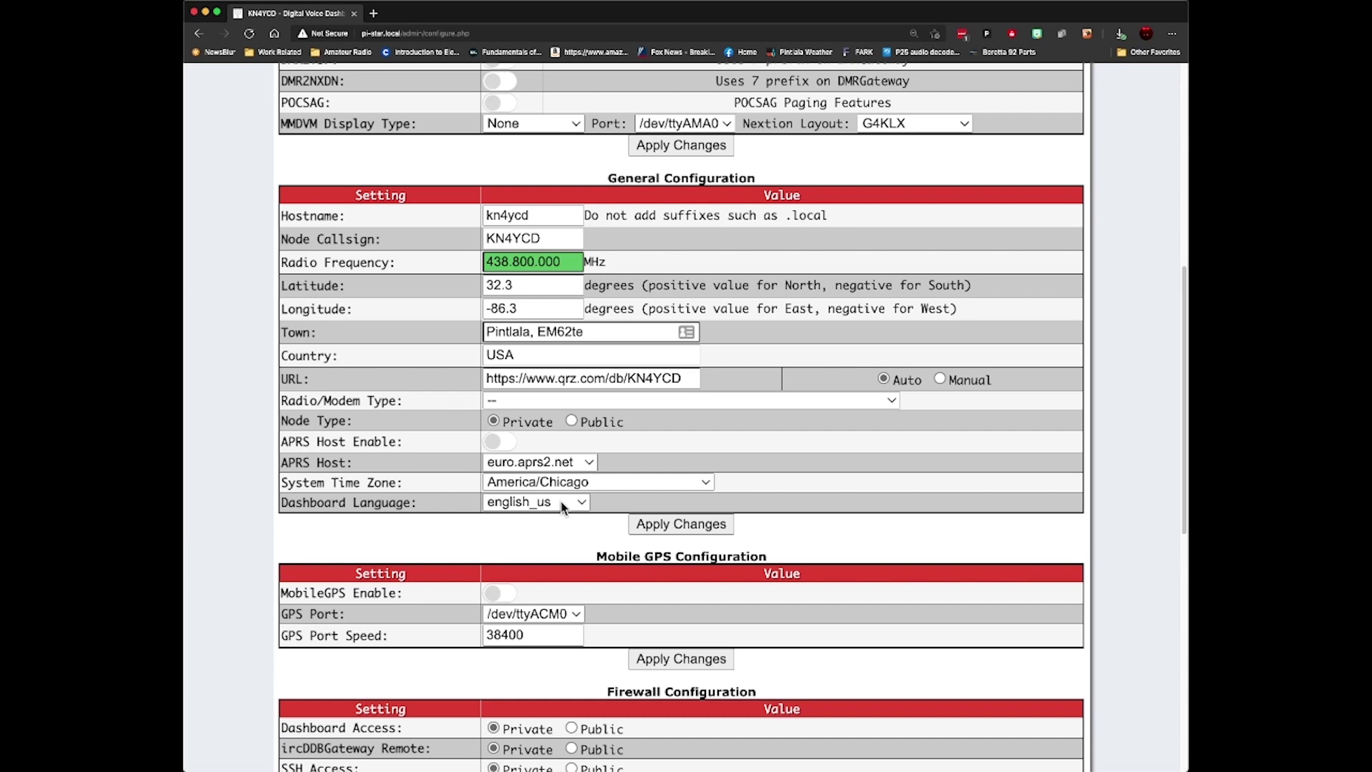
Step: Choose 'STM32-DVM / MMDVM_HS - Raspberry Pi Hat (GPIO)' from the Radio/Modem Type list
left_click(586, 403)
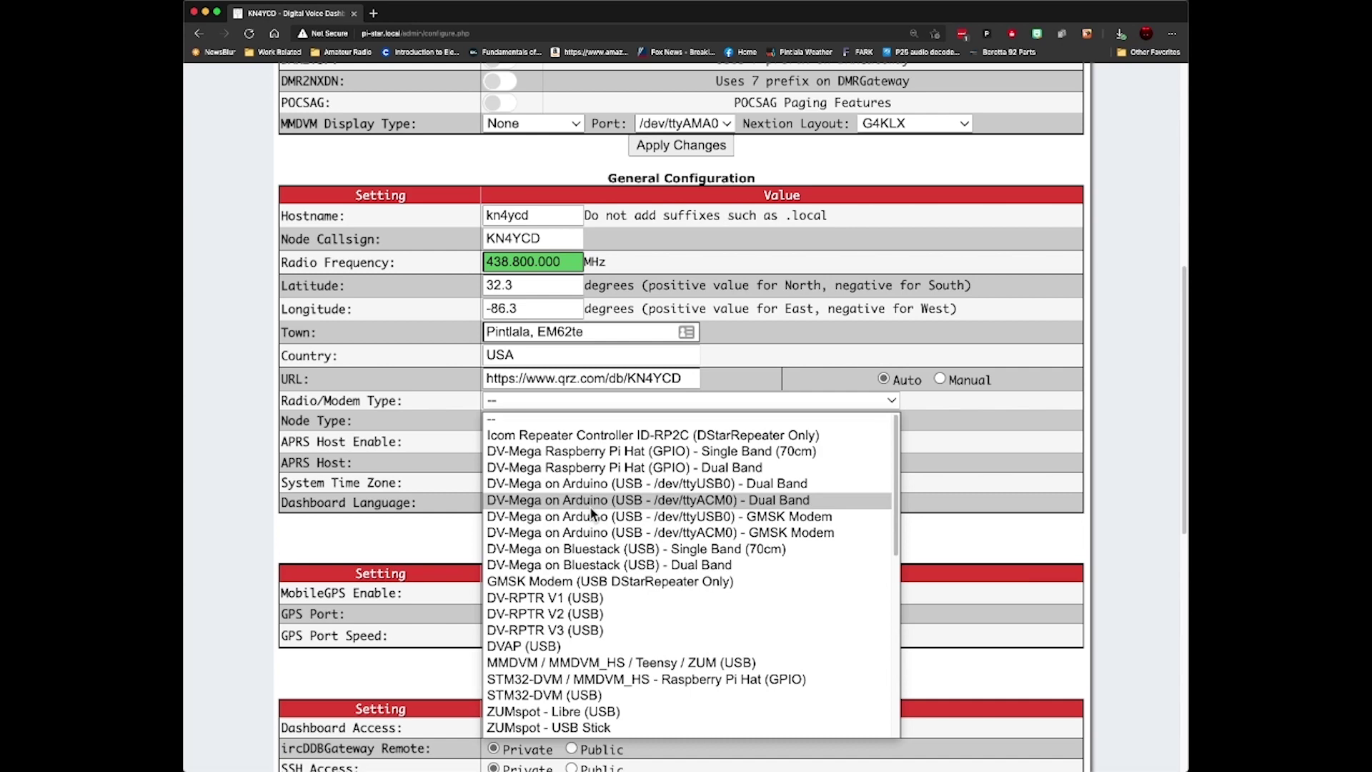
scroll(591, 511, "down", 4)
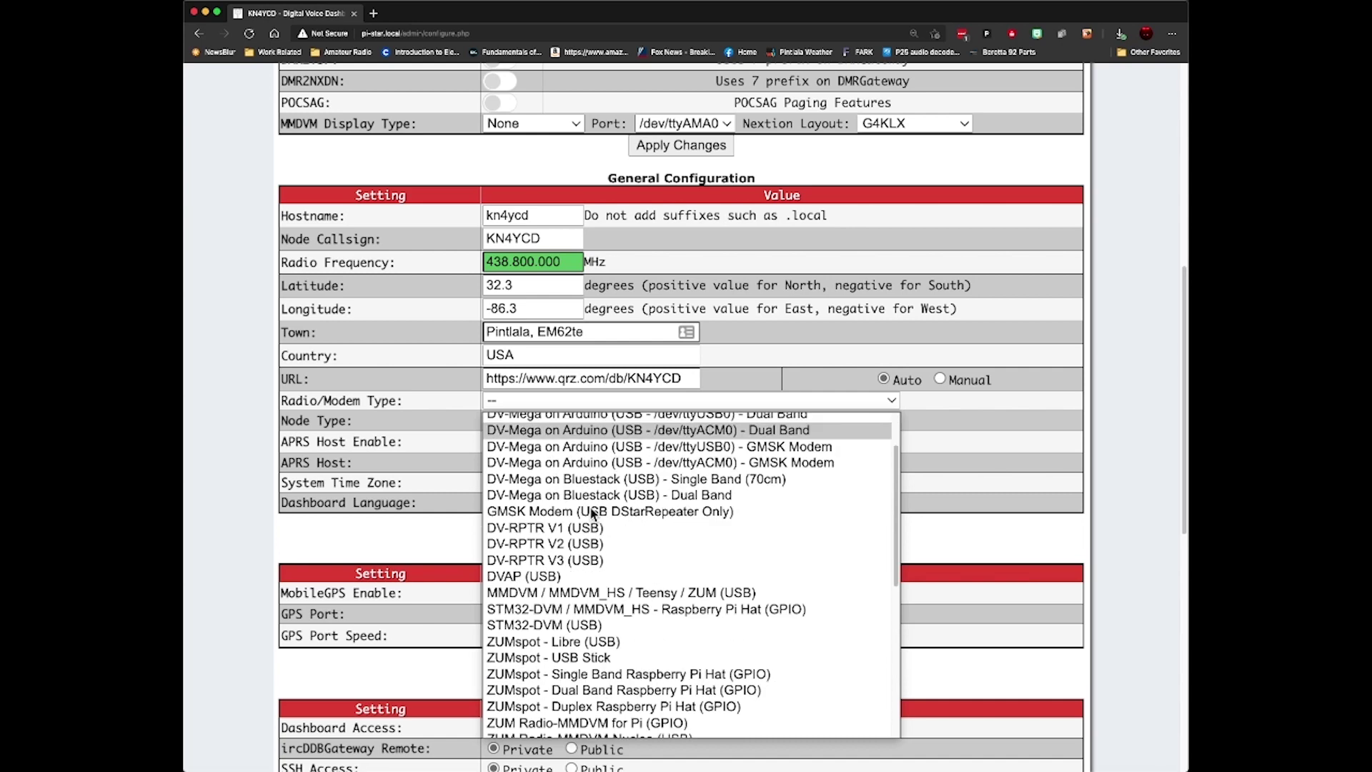
scroll(591, 508, "down", 10)
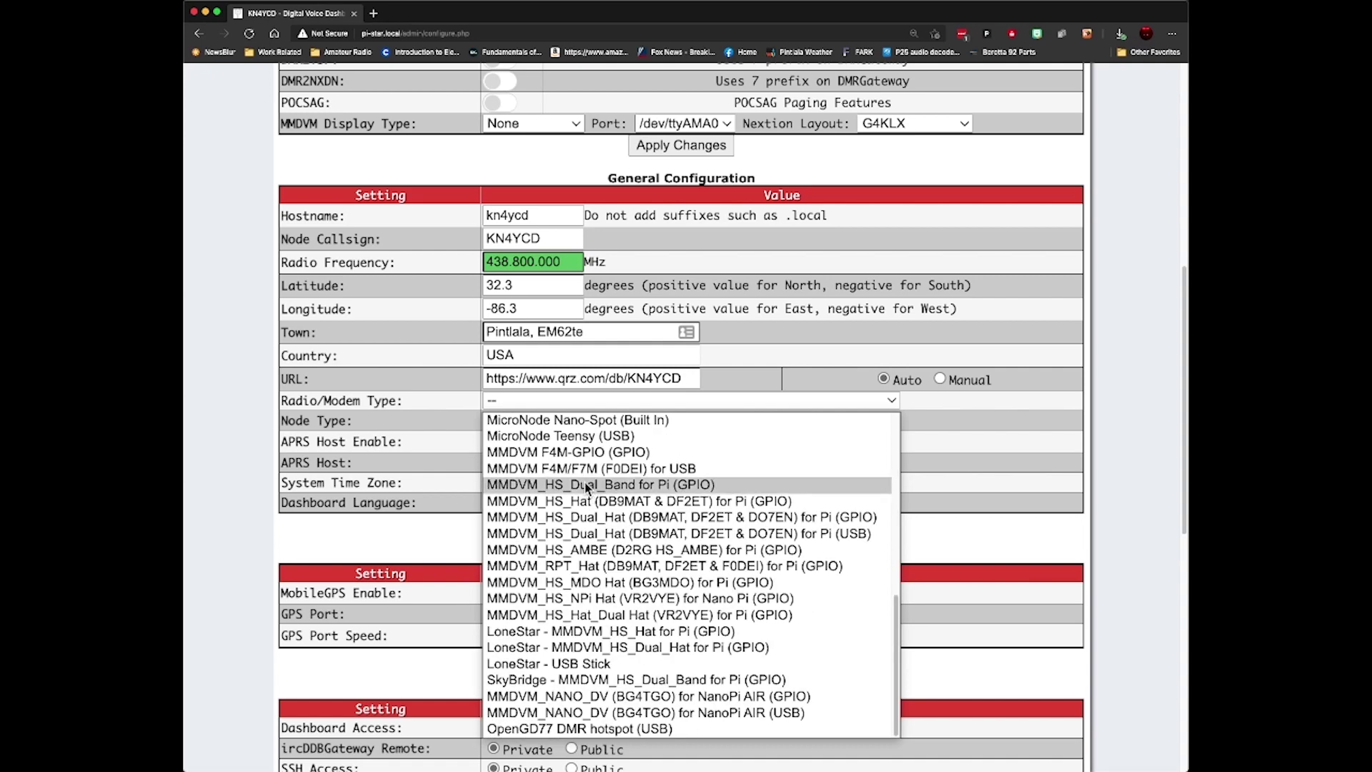
scroll(585, 488, "up", 7)
left_click(581, 483)
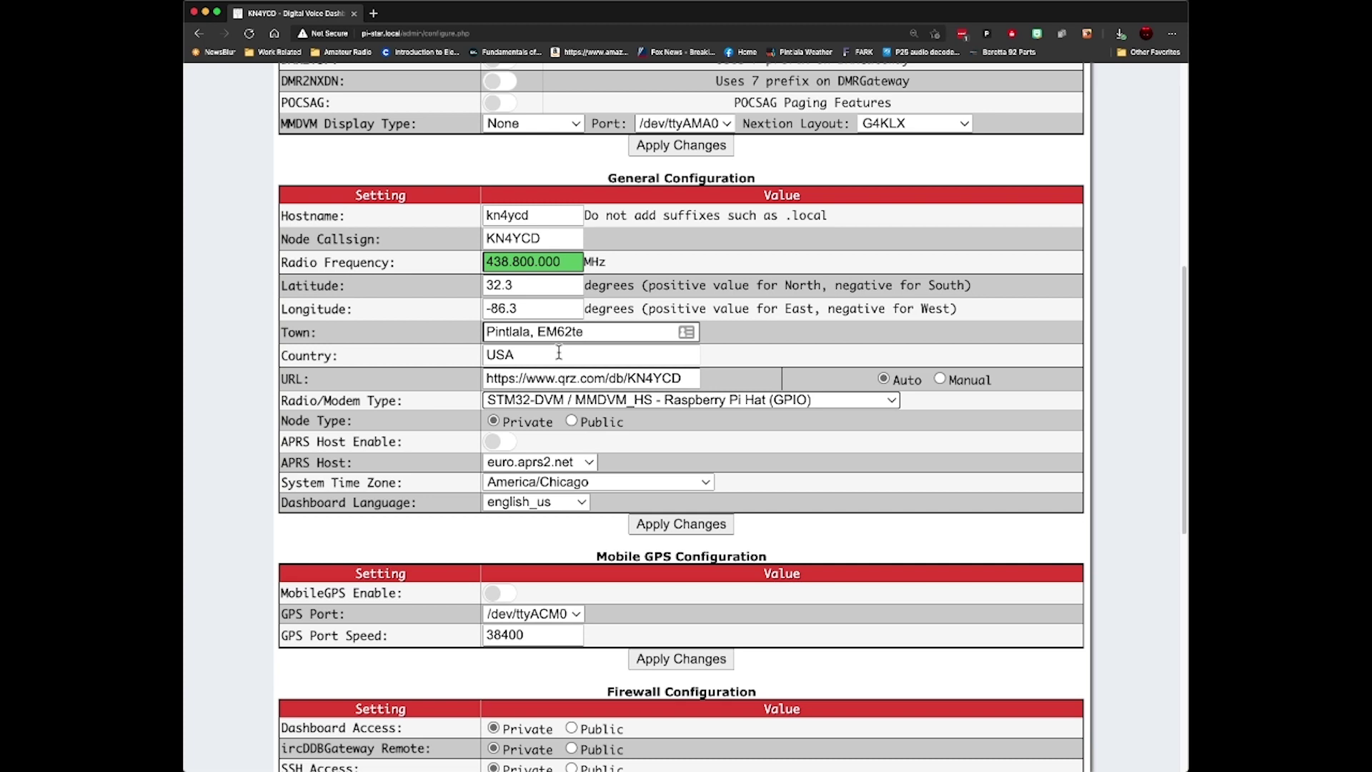
Step: Apply the General Configuration changes and scroll the reloaded page down to Wireless Configuration
left_click(659, 527)
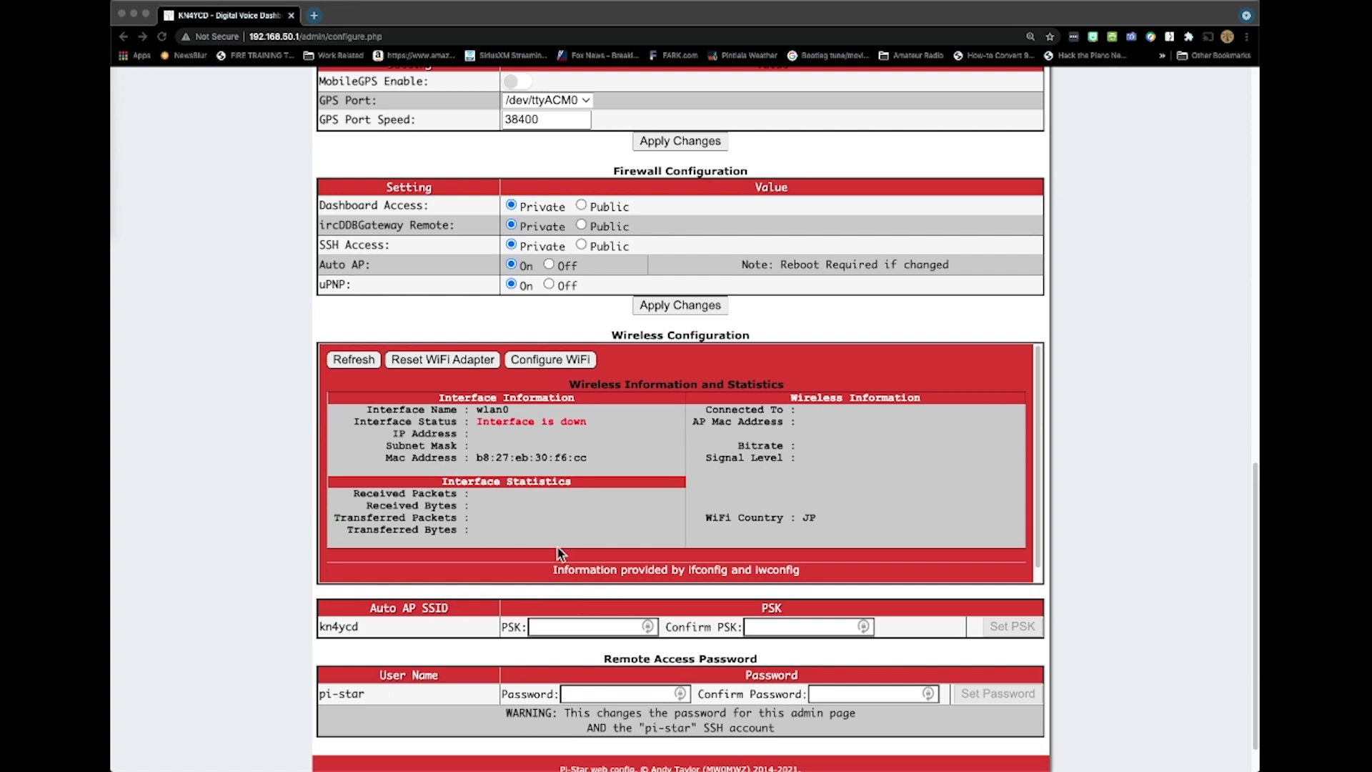
scroll(594, 472, "up", 10)
scroll(593, 470, "down", 1)
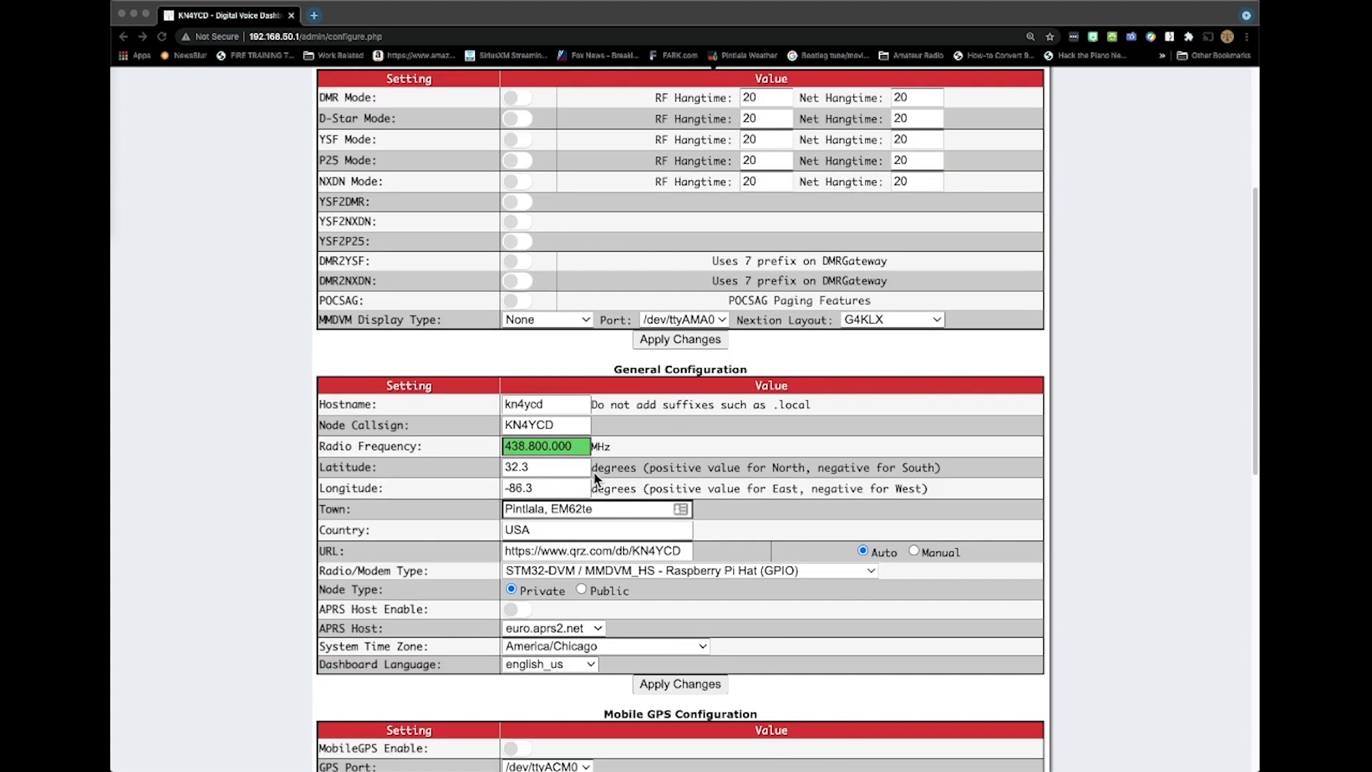
scroll(593, 471, "down", 3)
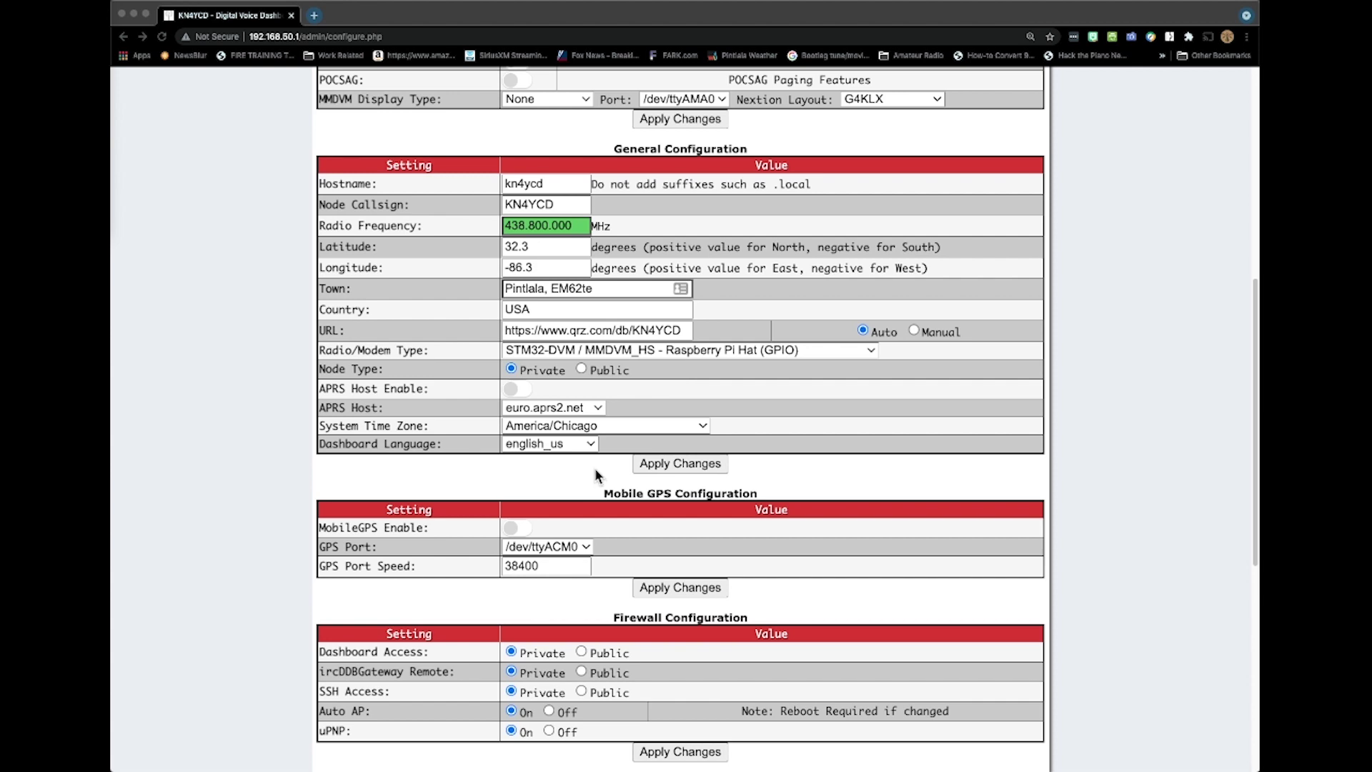
scroll(586, 451, "down", 4)
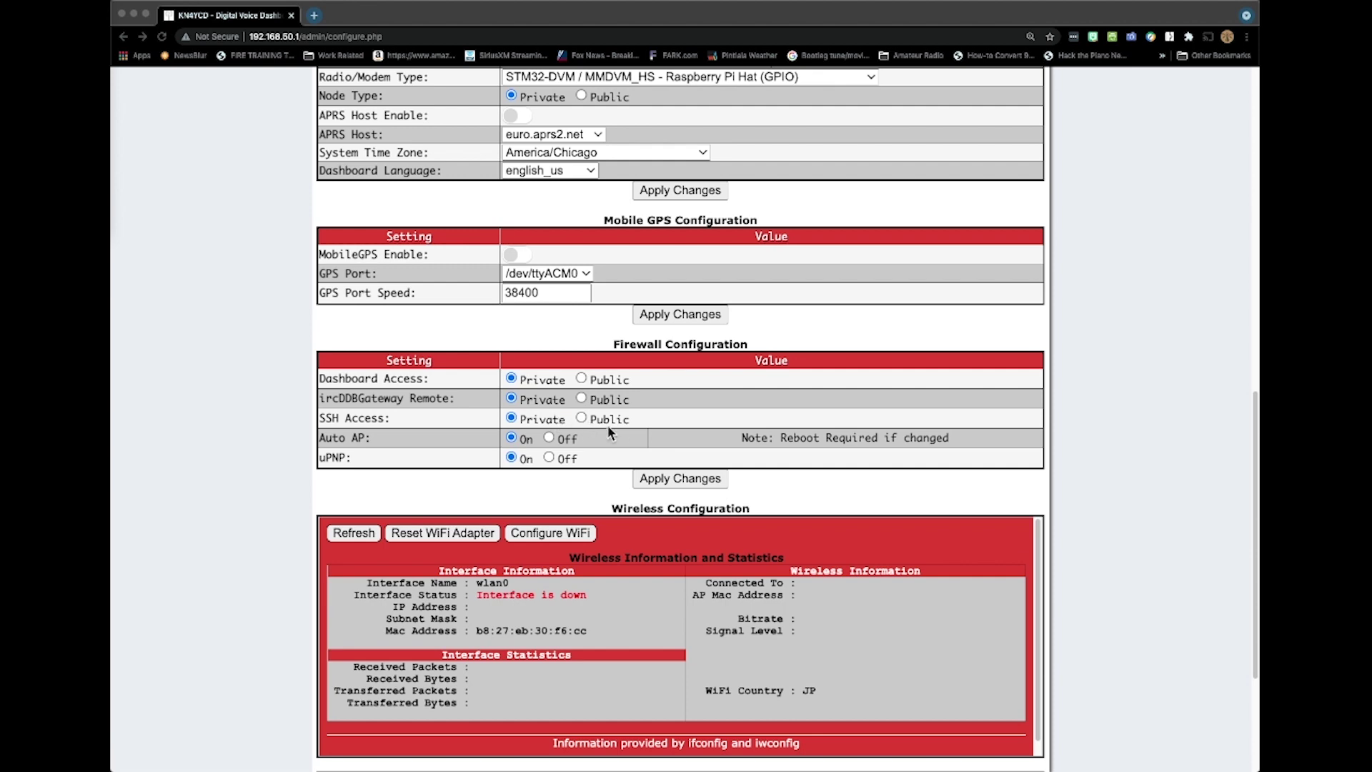
scroll(615, 429, "down", 3)
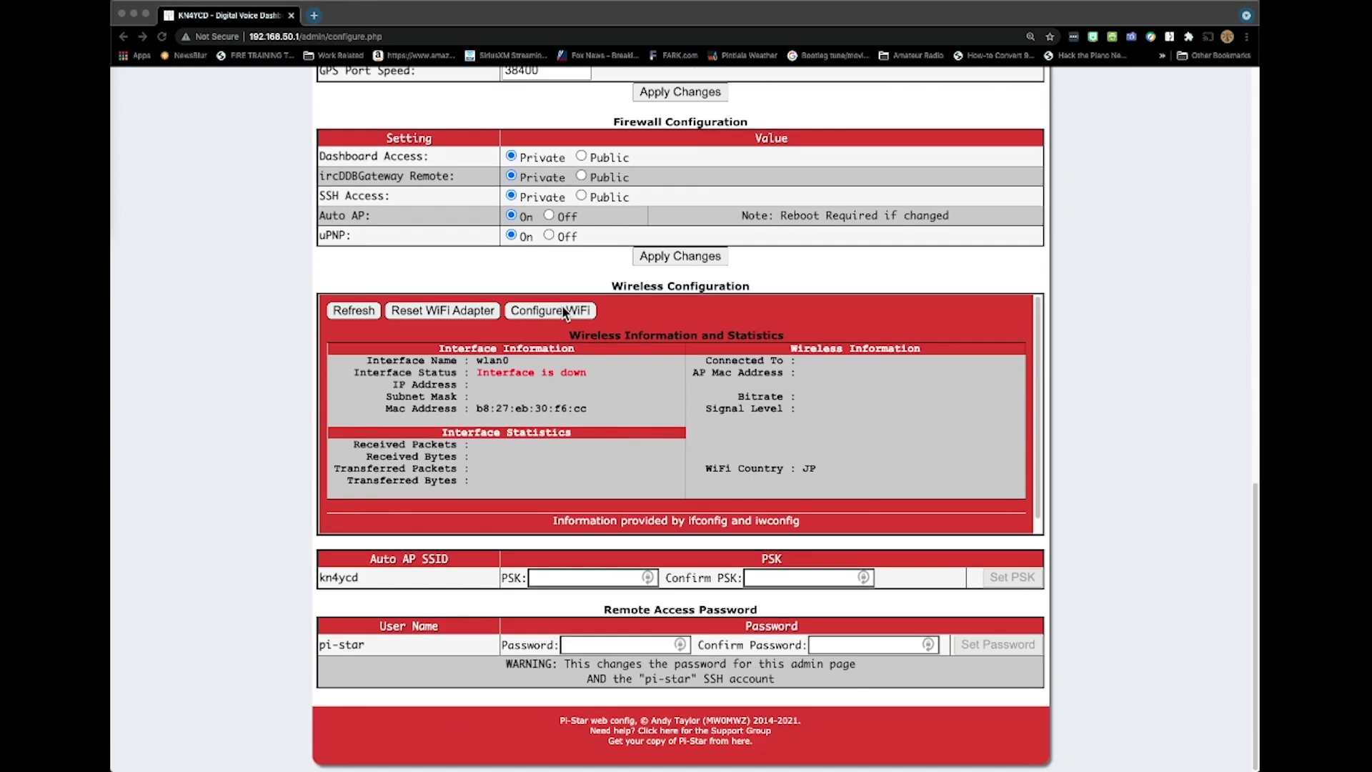
Step: Open the WiFi setup form and set the country code to US
left_click(563, 307)
left_click(559, 309)
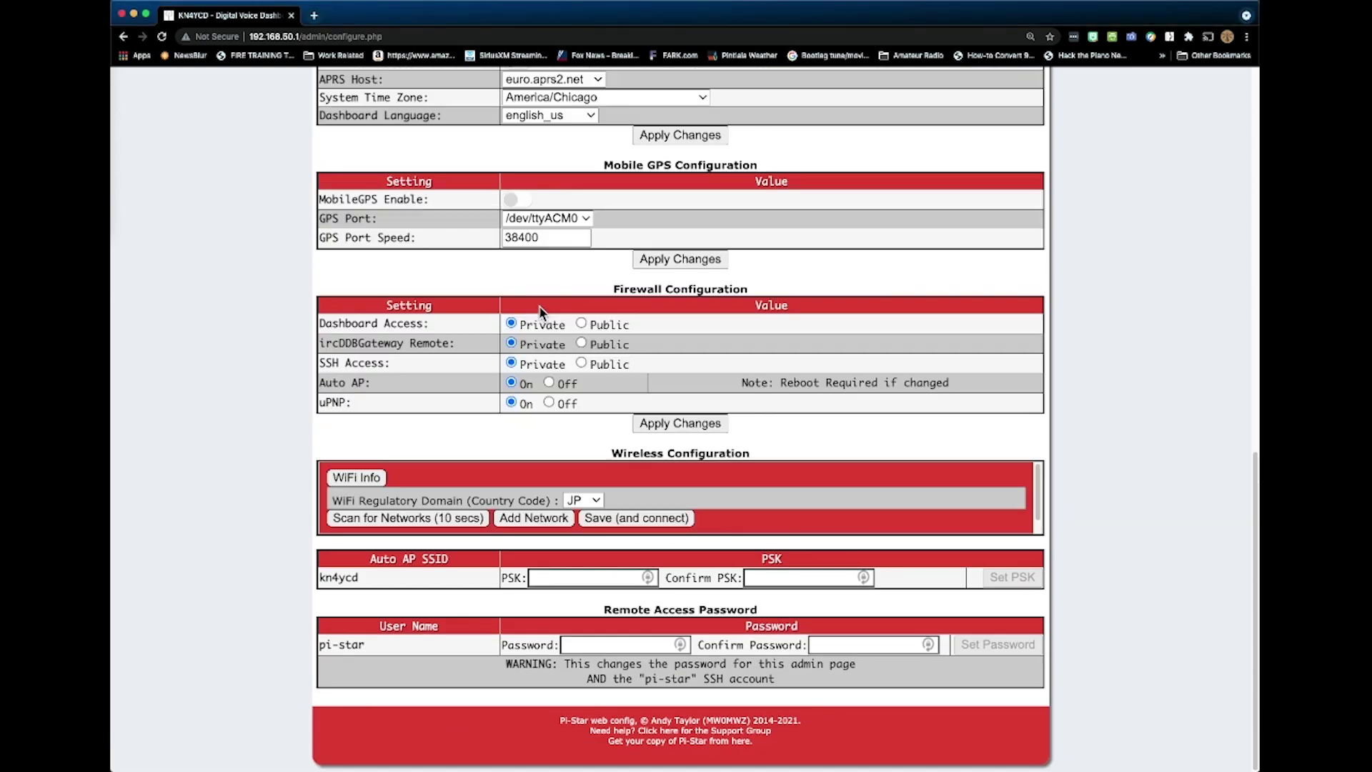
left_click(595, 501)
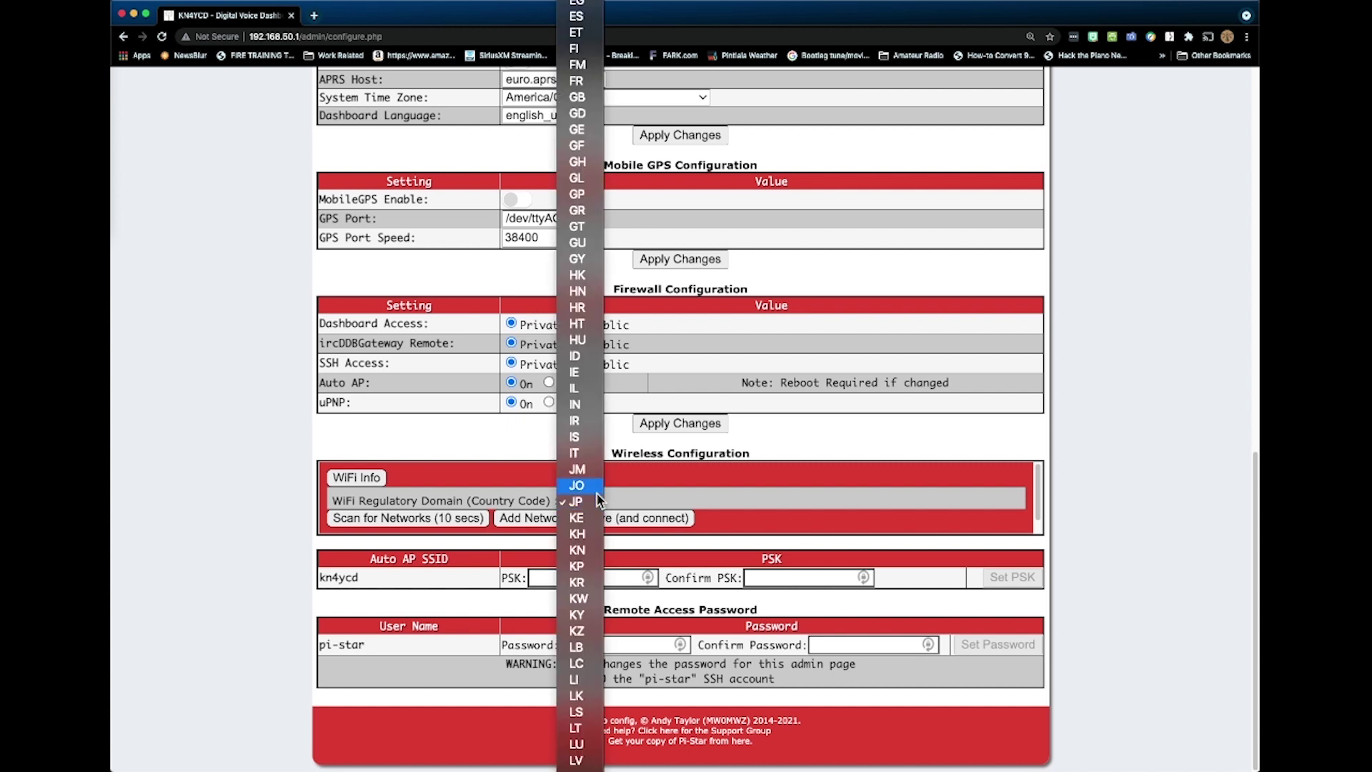
scroll(597, 497, "down", 10)
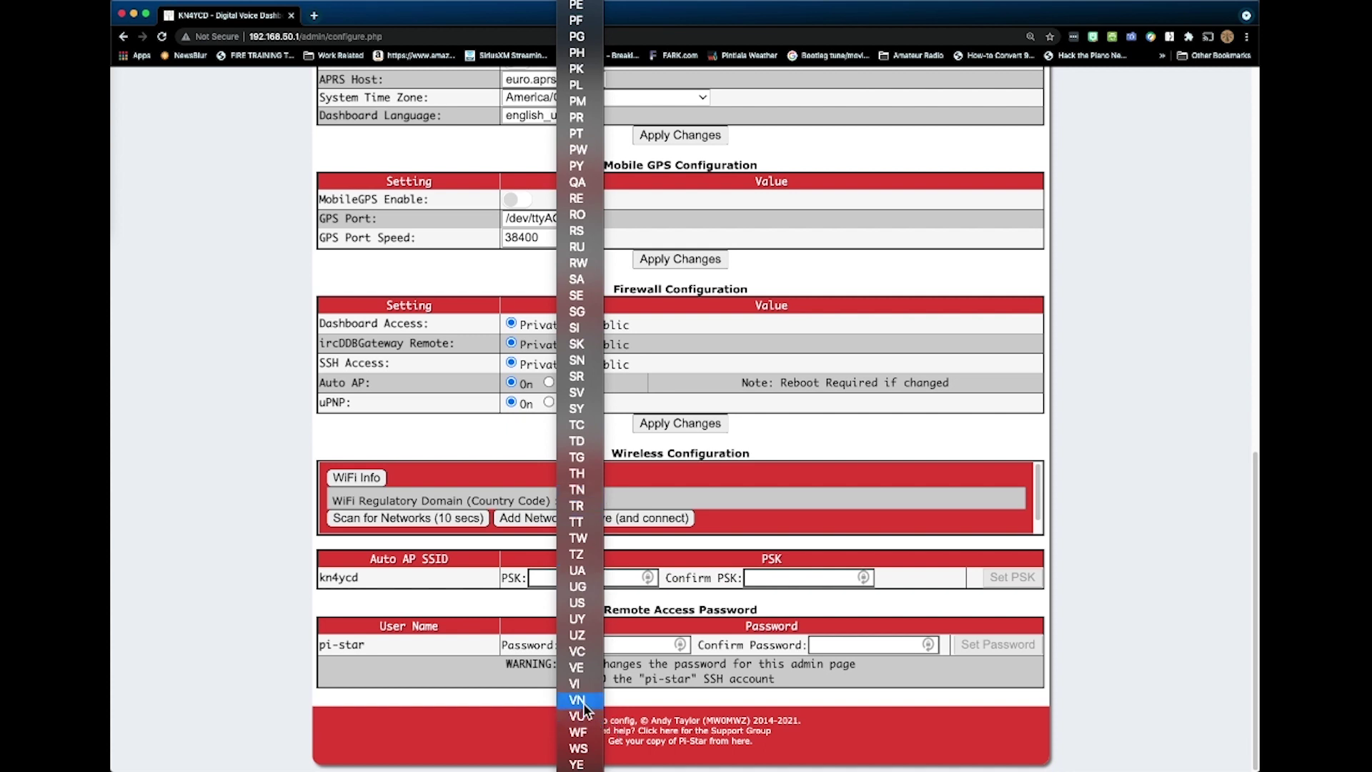
left_click(585, 601)
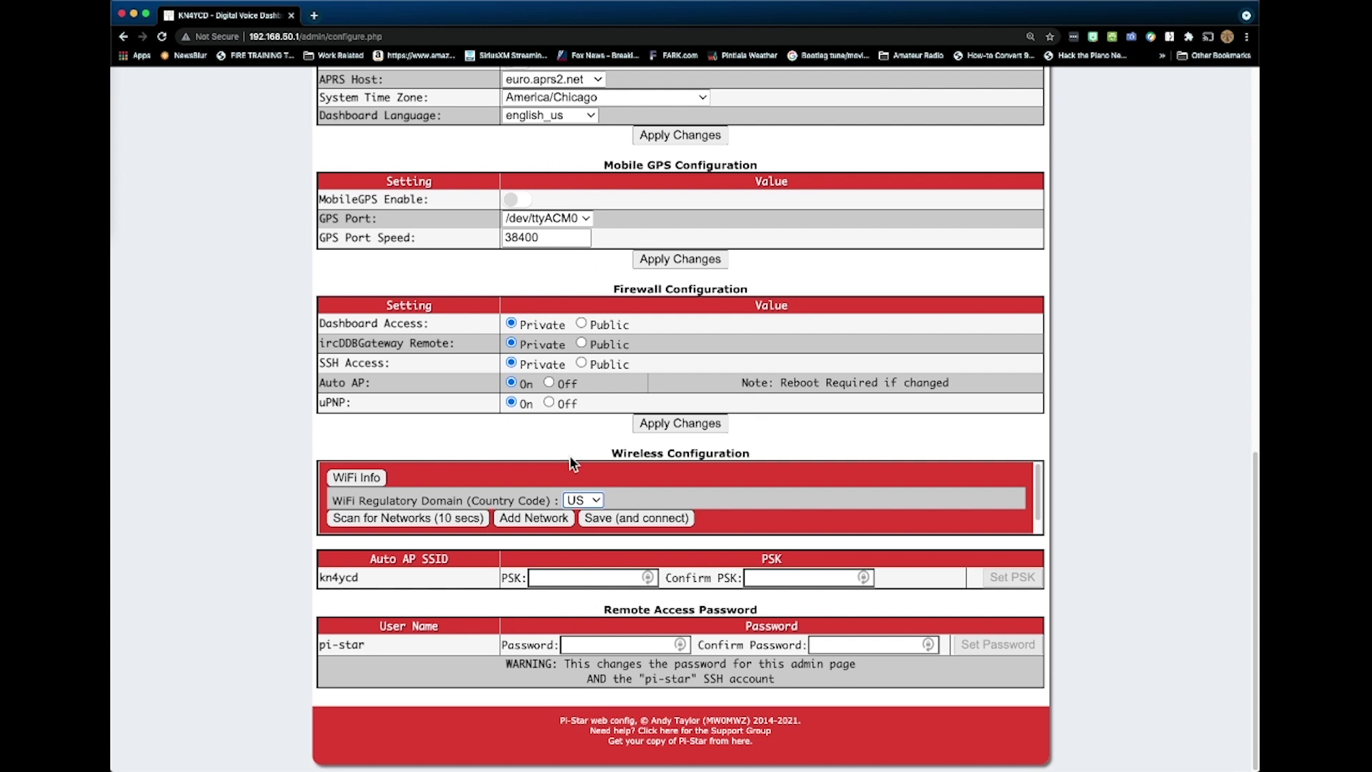
Step: Scan for networks, select SkyNet, paste its passphrase and save, bringing up the admin sign-in
left_click(389, 523)
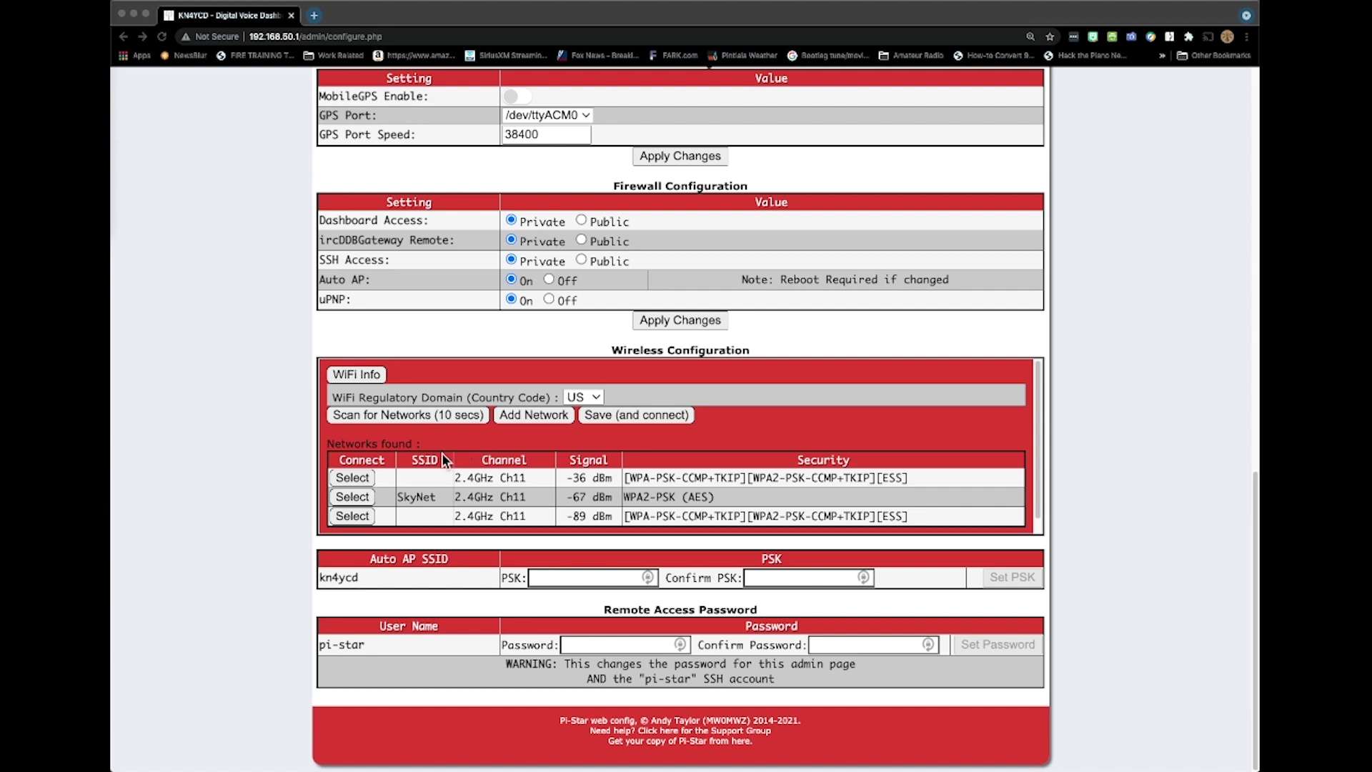
left_click(353, 495)
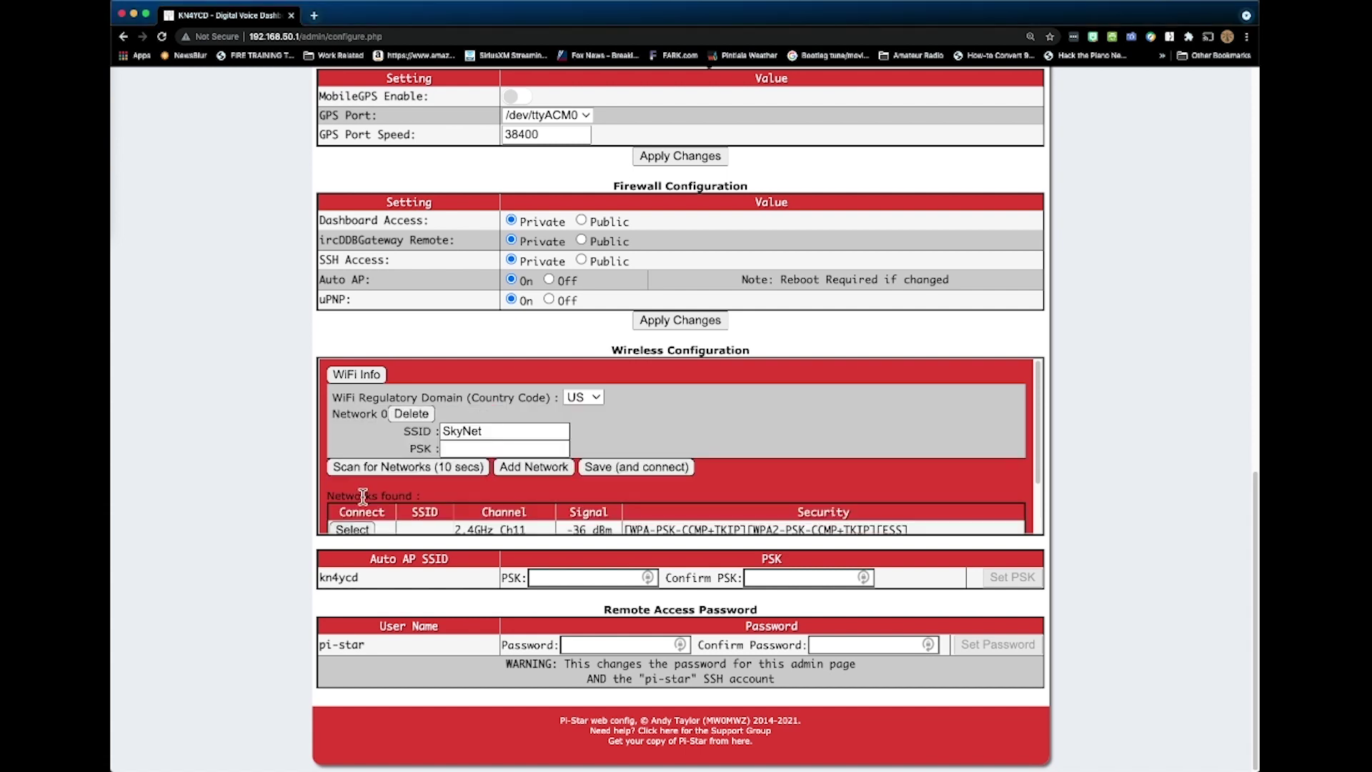
left_click(455, 448)
key("super+v")
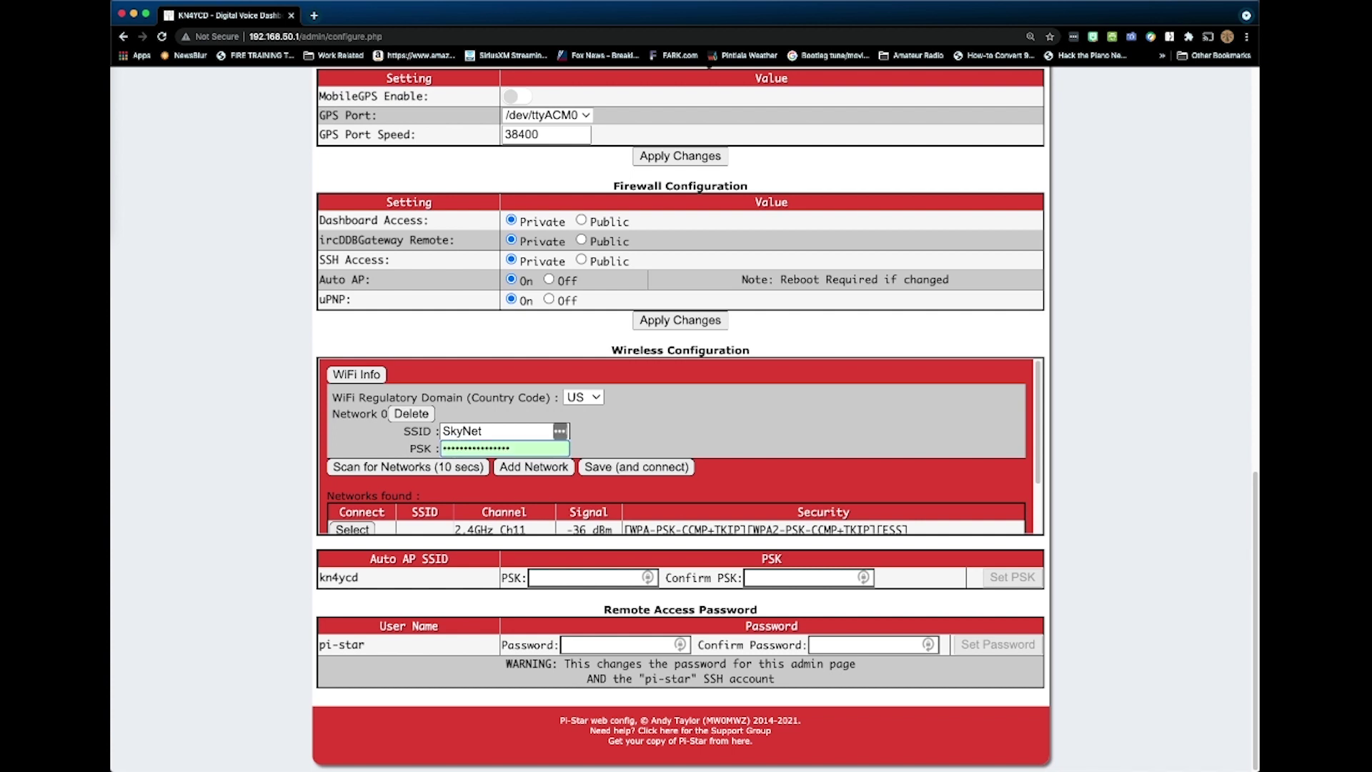
left_click(598, 469)
left_click(637, 117)
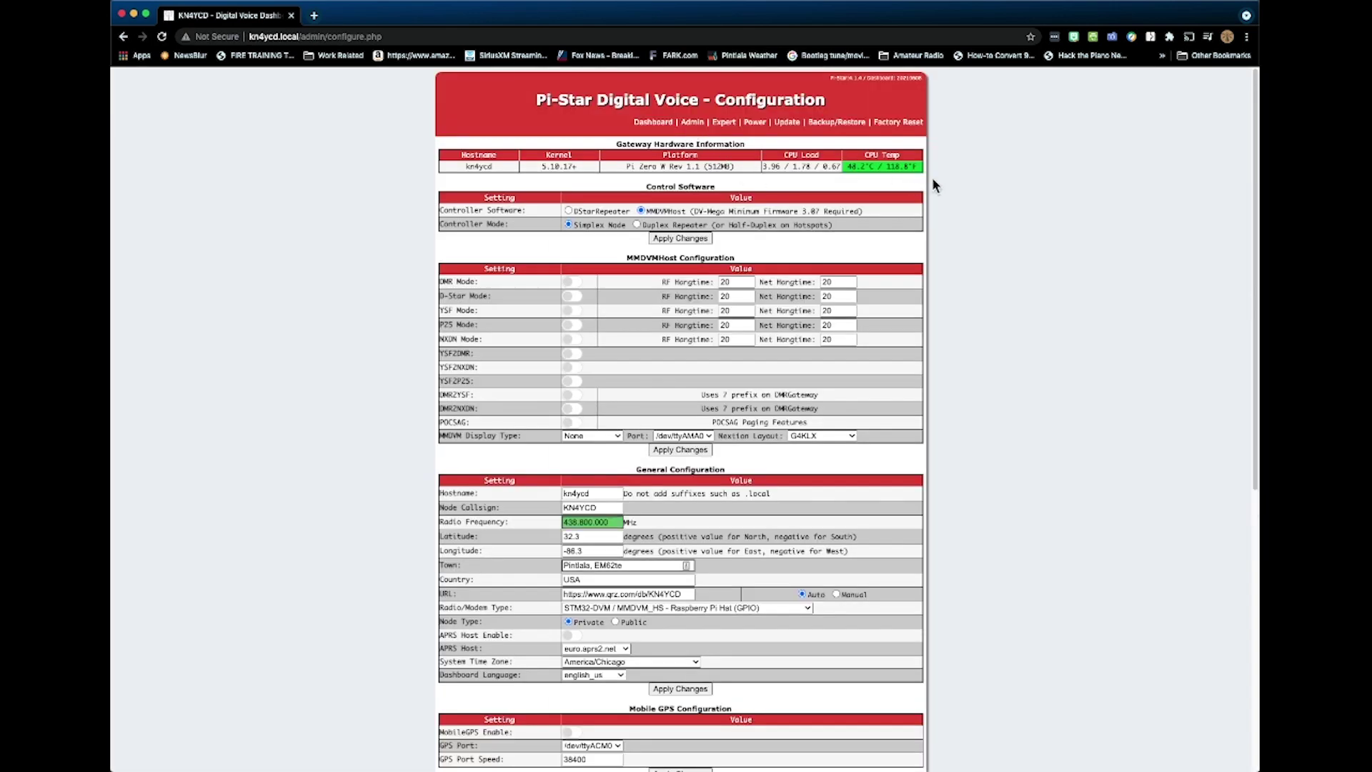
Step: Scroll through the configuration to confirm SkyNet is connected, checking the remote access password field
scroll(964, 190, "down", 5)
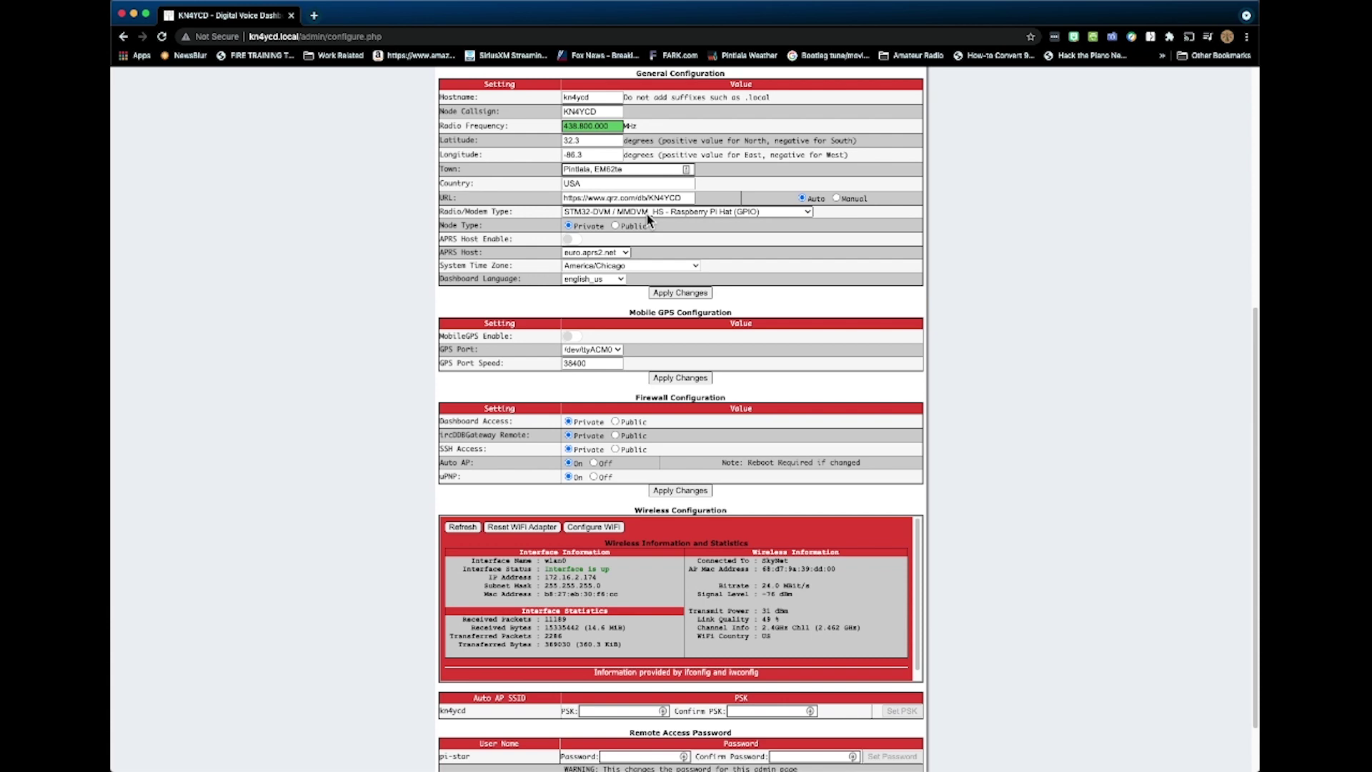
scroll(647, 216, "down", 1)
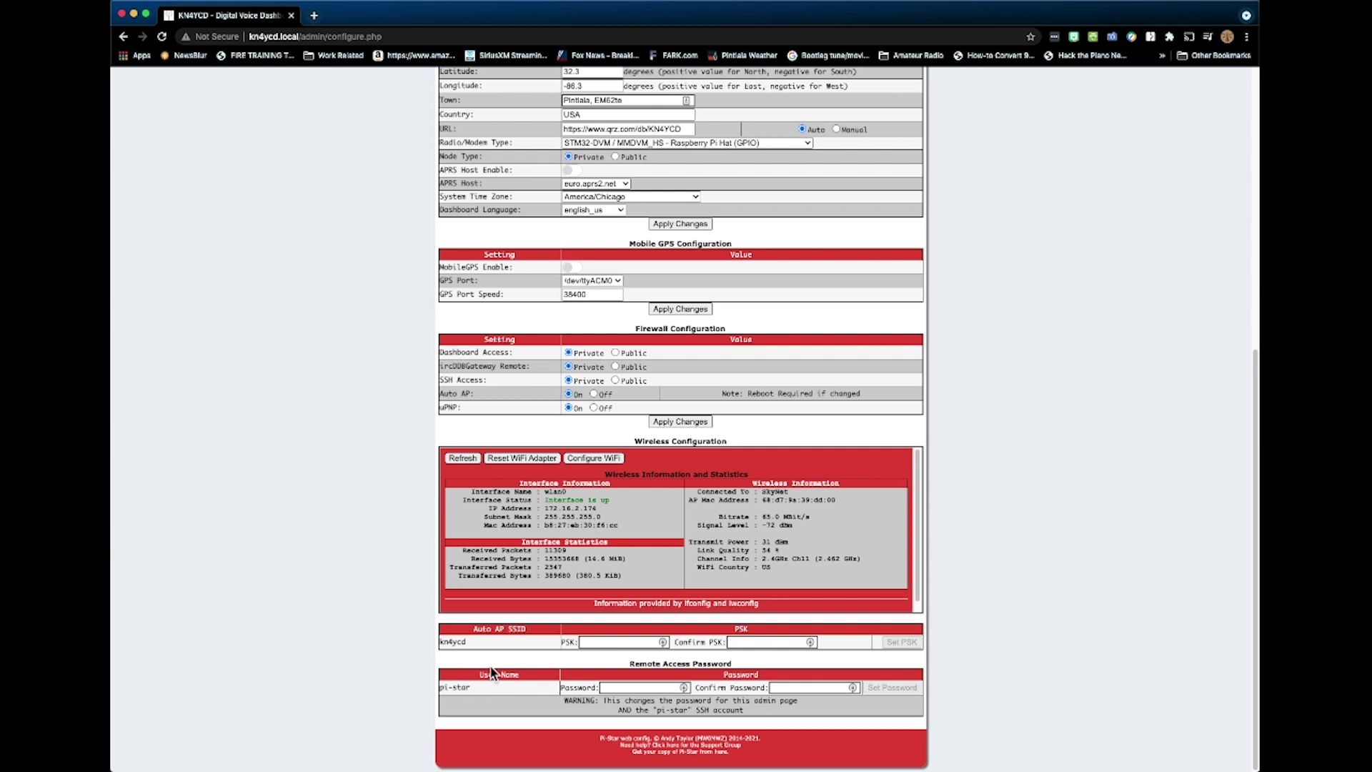
left_click(611, 687)
scroll(676, 595, "up", 7)
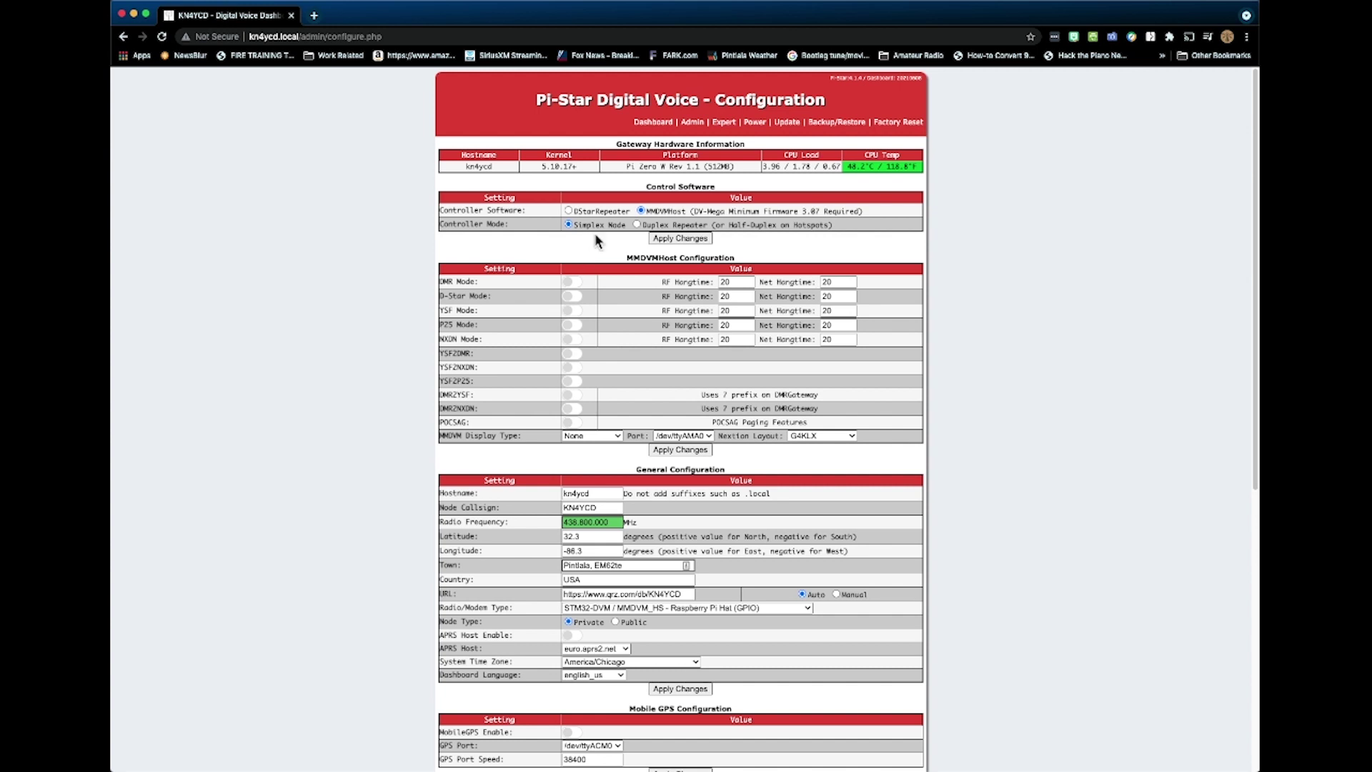
Step: Go through the Dashboard, Admin and Power pages to reach the hotspot's Backup/Restore page
left_click(644, 123)
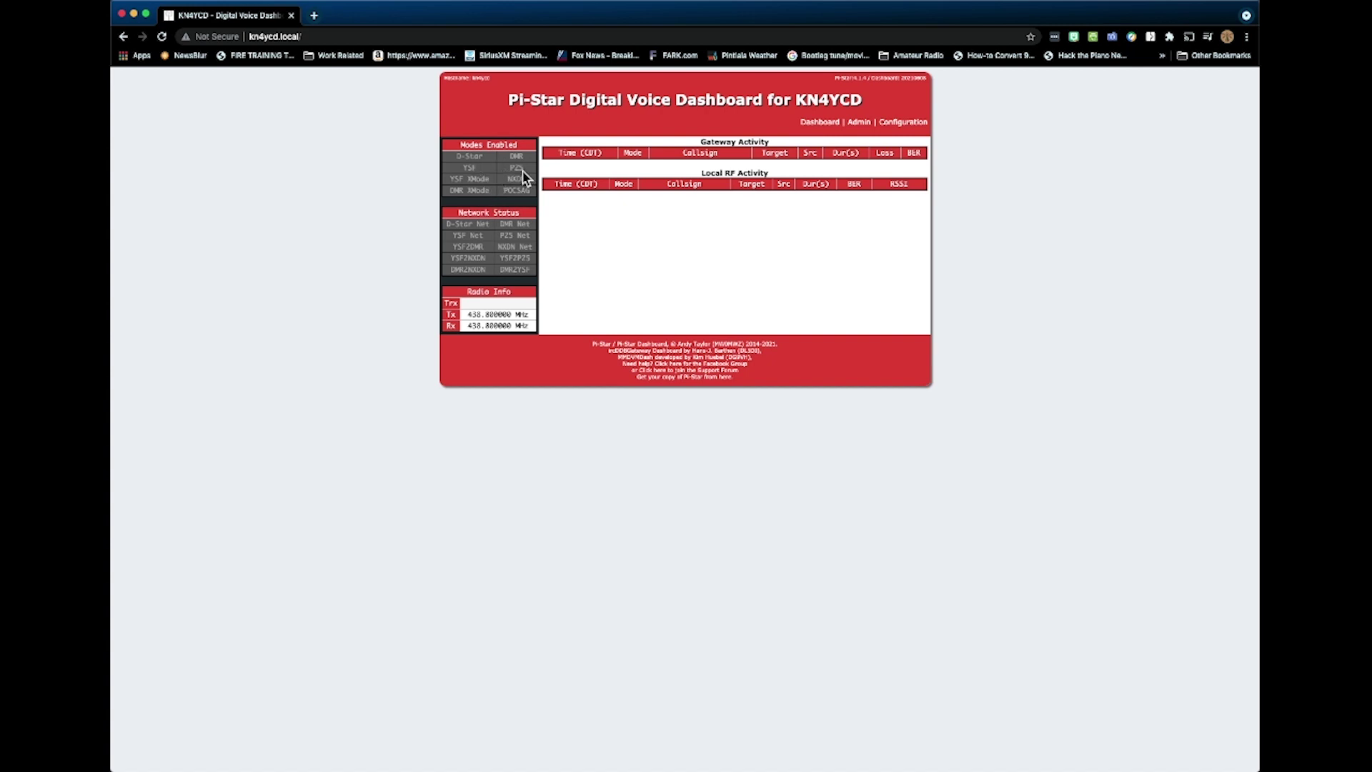
left_click(861, 123)
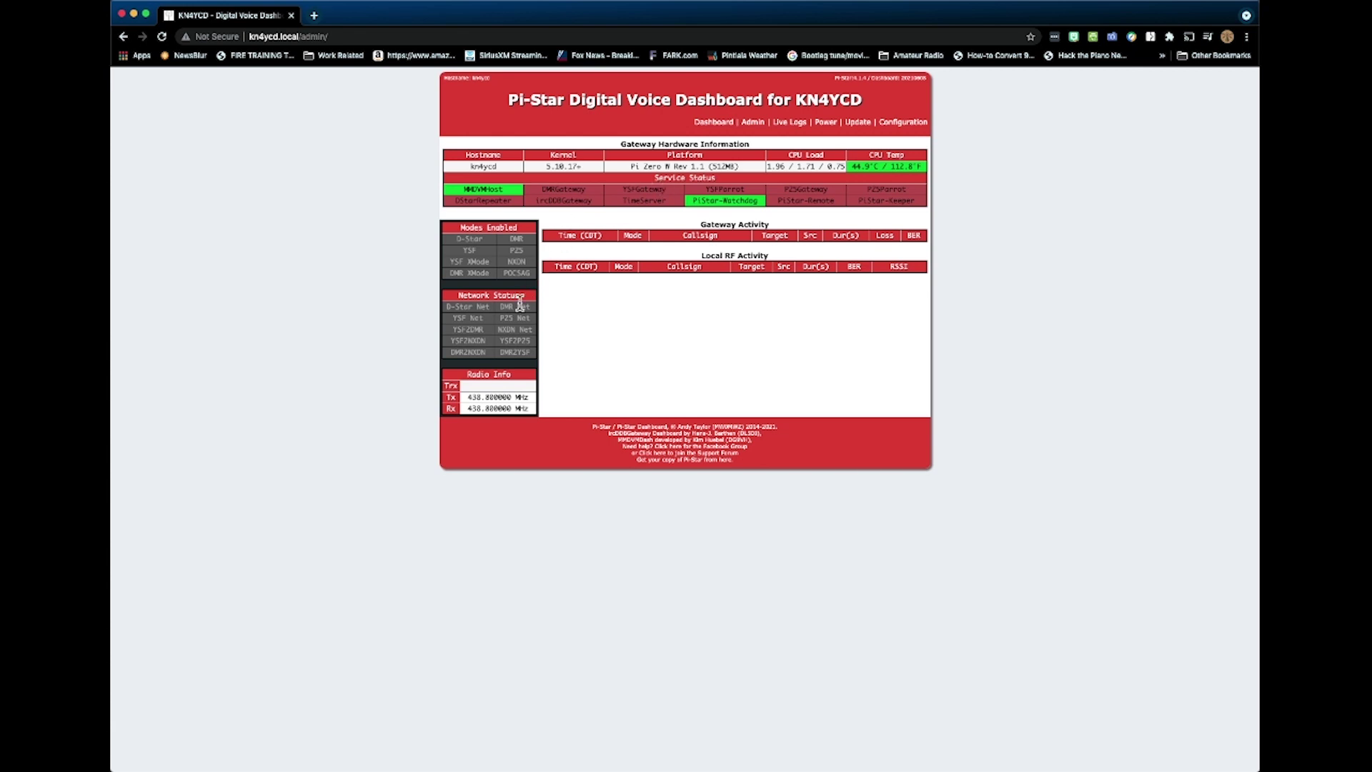
left_click(827, 122)
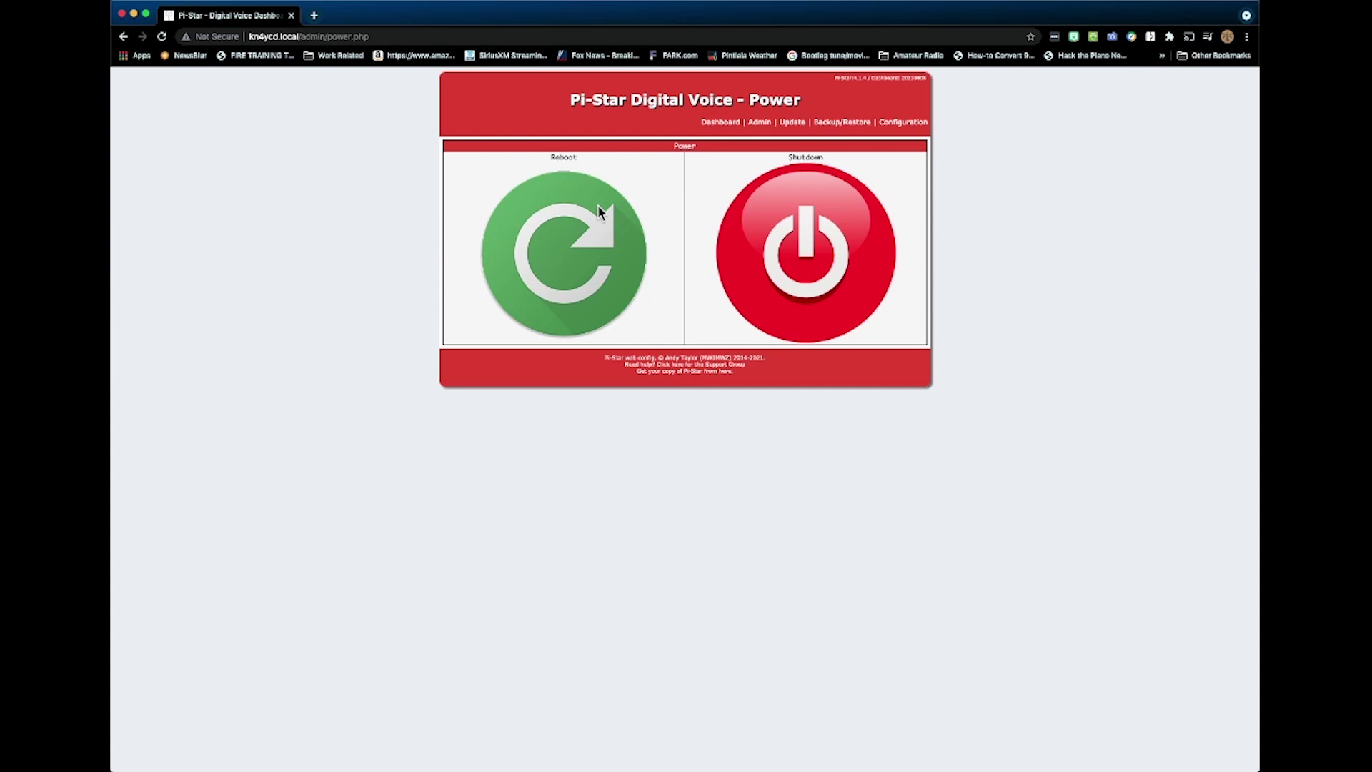
left_click(821, 126)
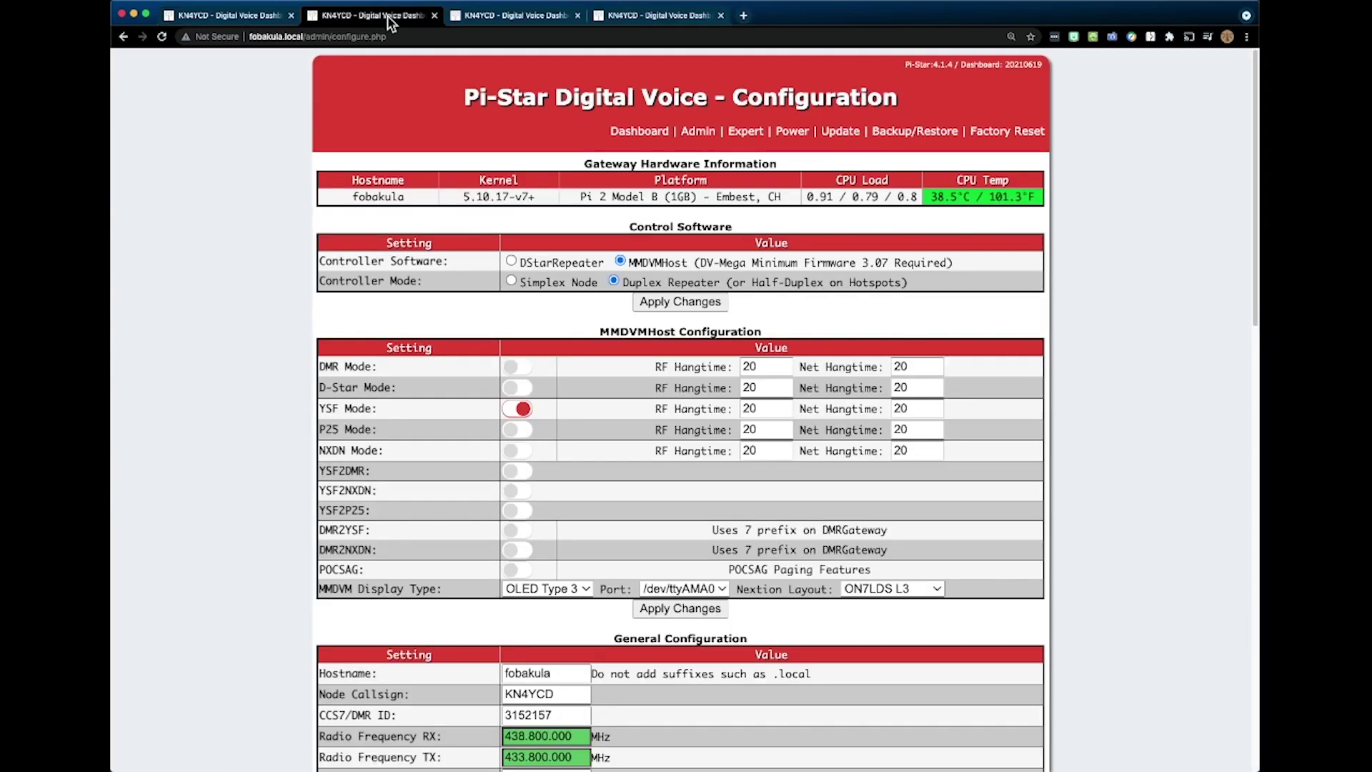
Step: Review the second hotspot's settings: MMDVM_HS_Dual_Hat modem, 438.800/433.800 MHz, YSF00001 - Parrot startup host
scroll(323, 93, "down", 2)
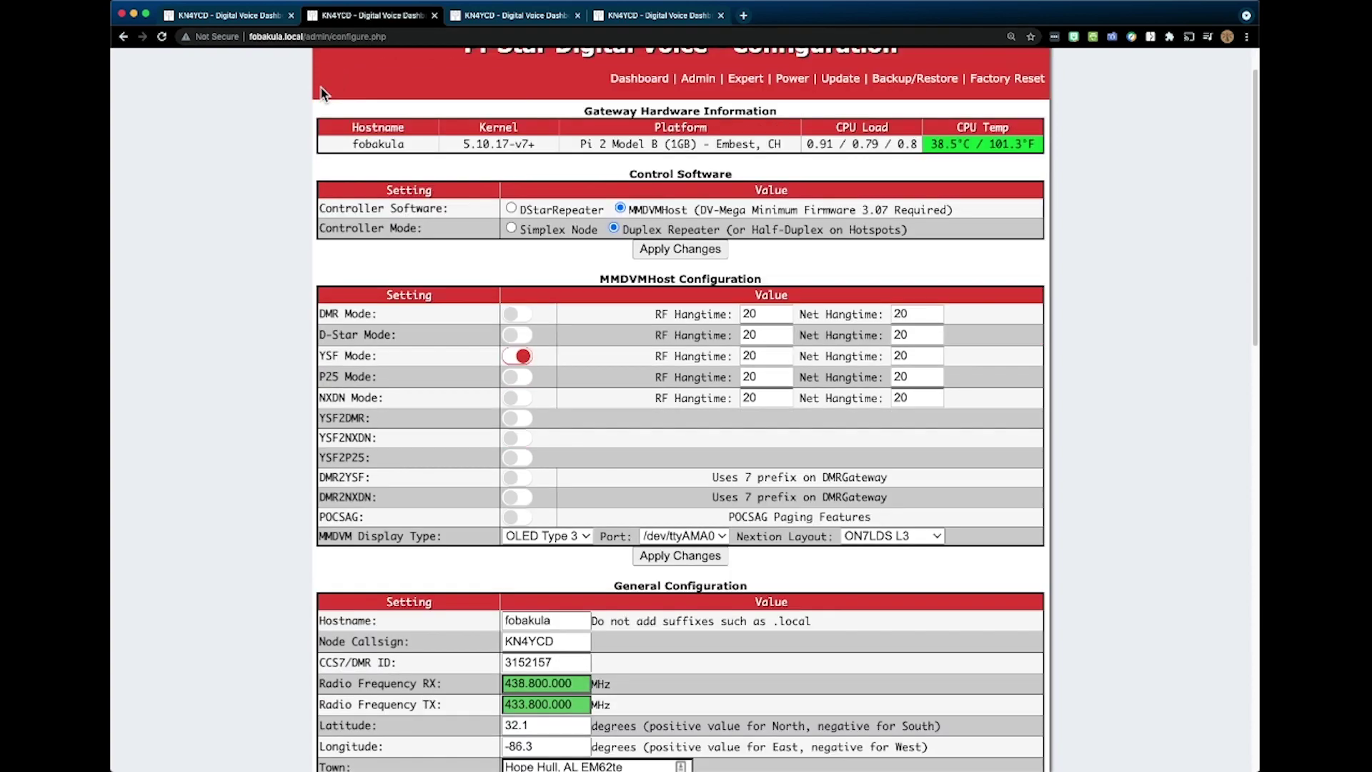
scroll(323, 93, "down", 10)
scroll(323, 93, "up", 1)
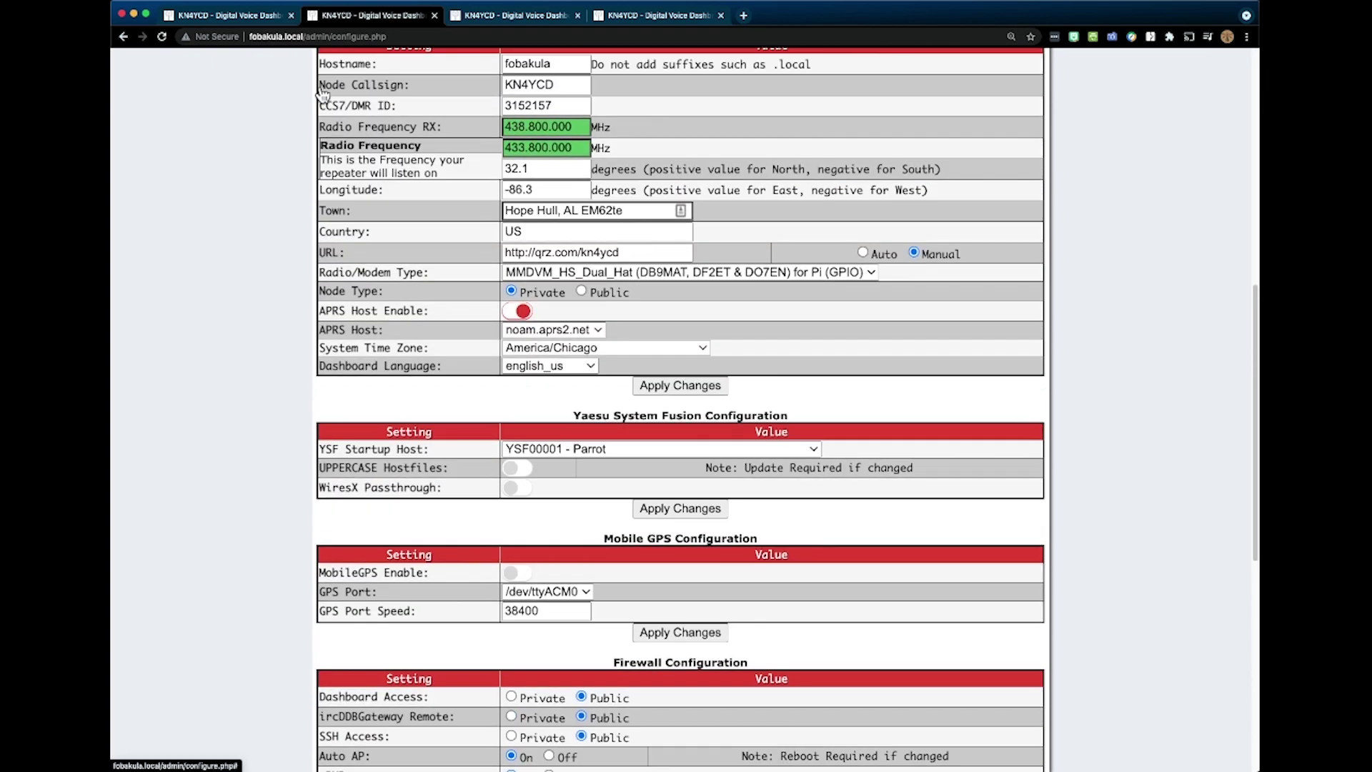
scroll(323, 93, "up", 5)
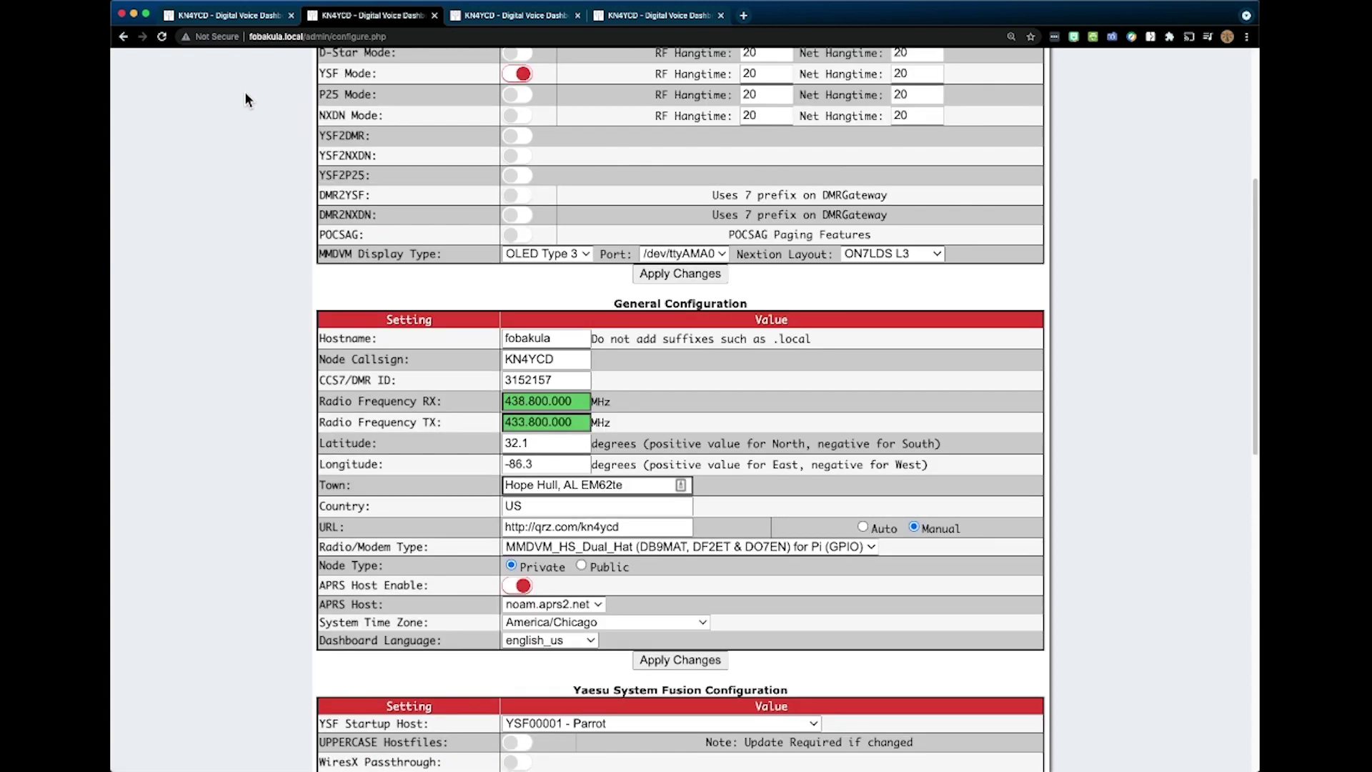
scroll(244, 92, "up", 4)
scroll(244, 91, "down", 1)
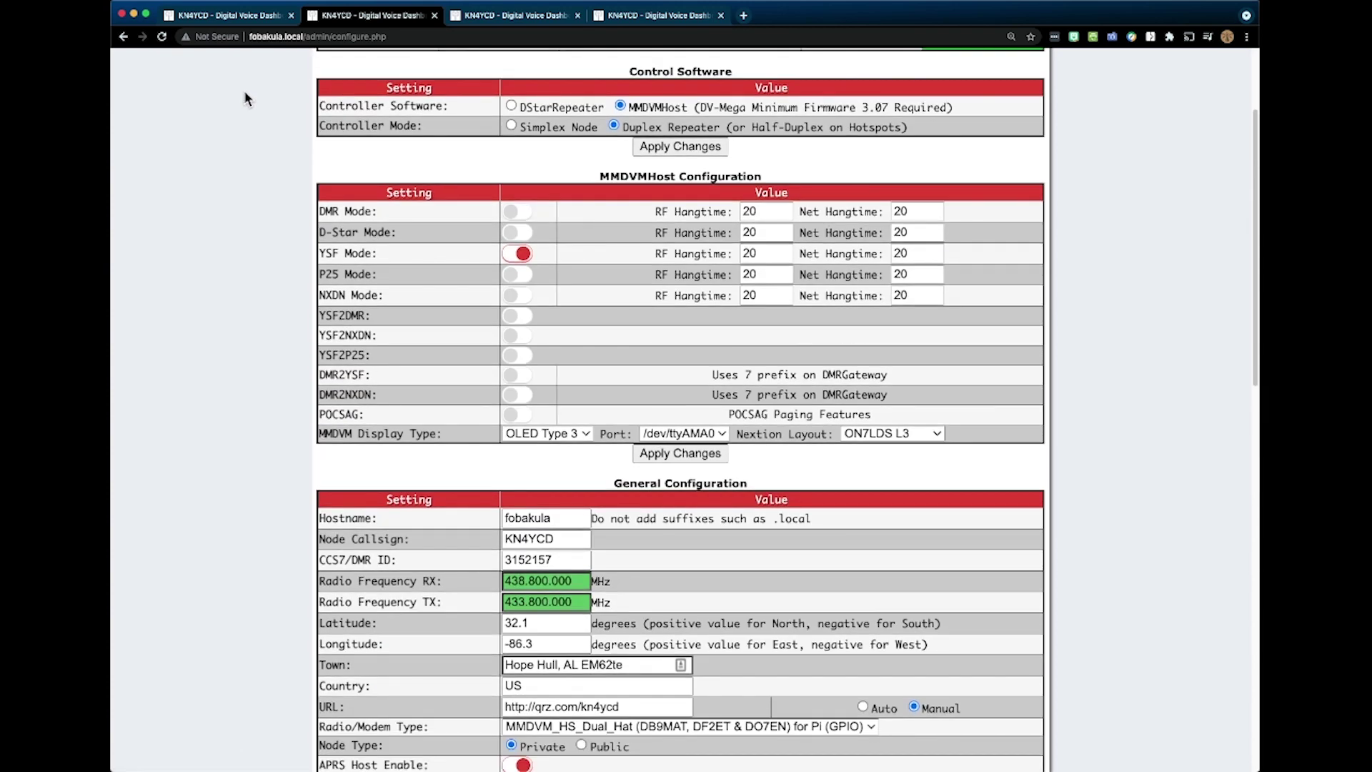
scroll(242, 69, "down", 2)
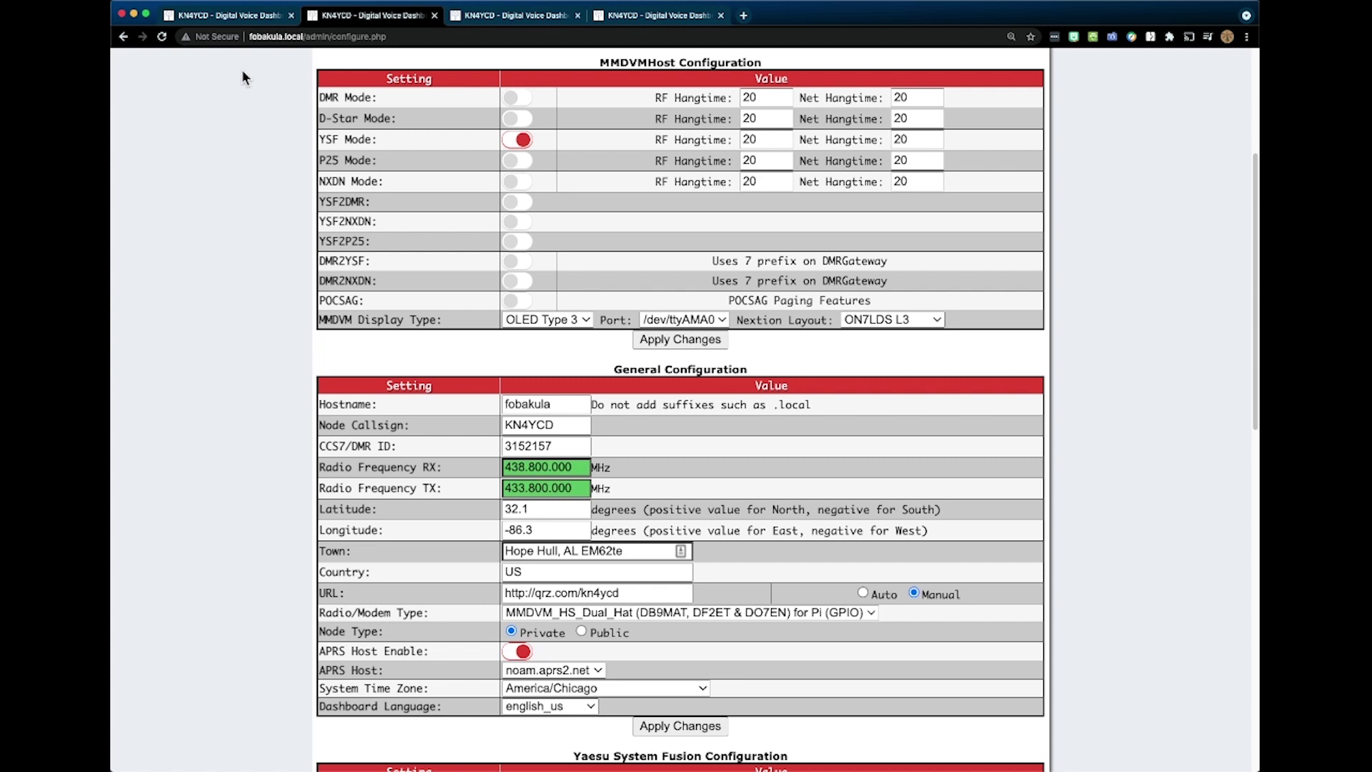
scroll(241, 70, "down", 3)
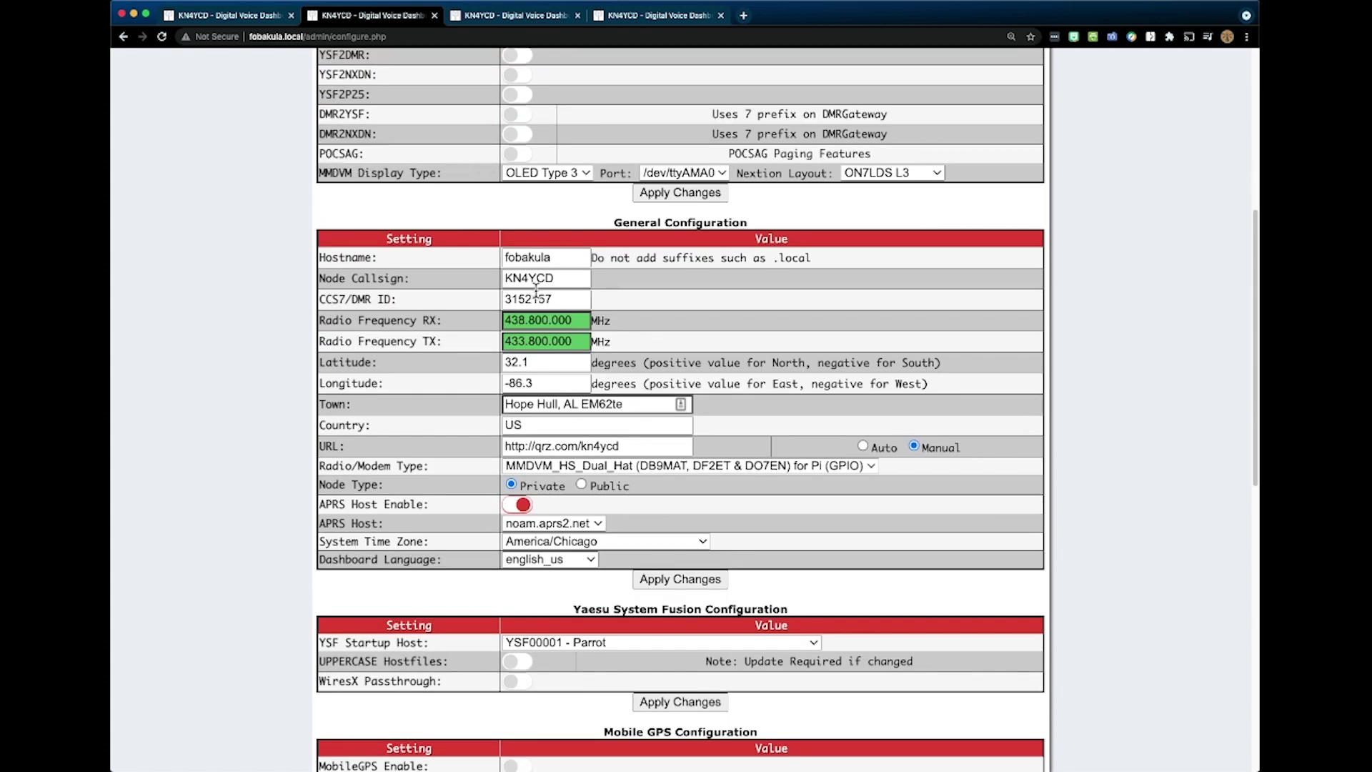
scroll(556, 298, "up", 3)
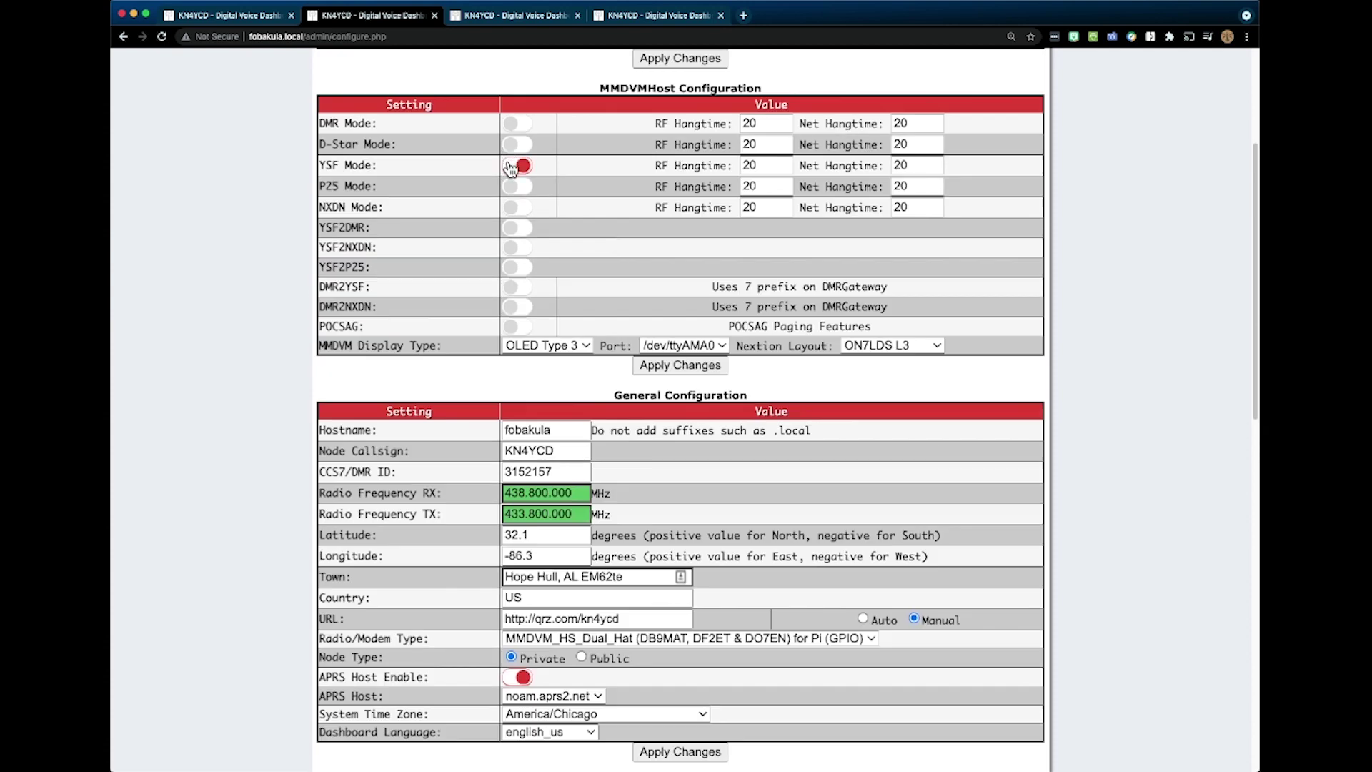
scroll(522, 242, "down", 2)
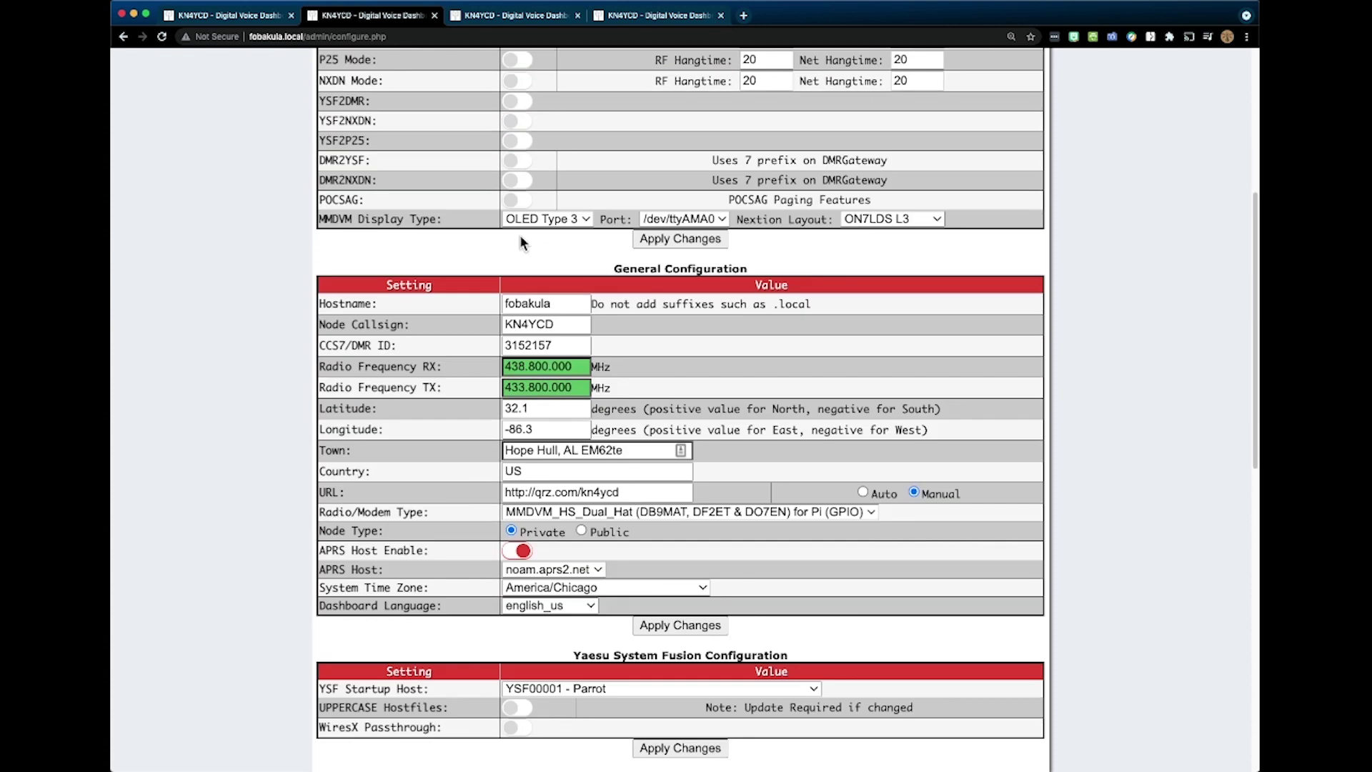
scroll(513, 280, "down", 3)
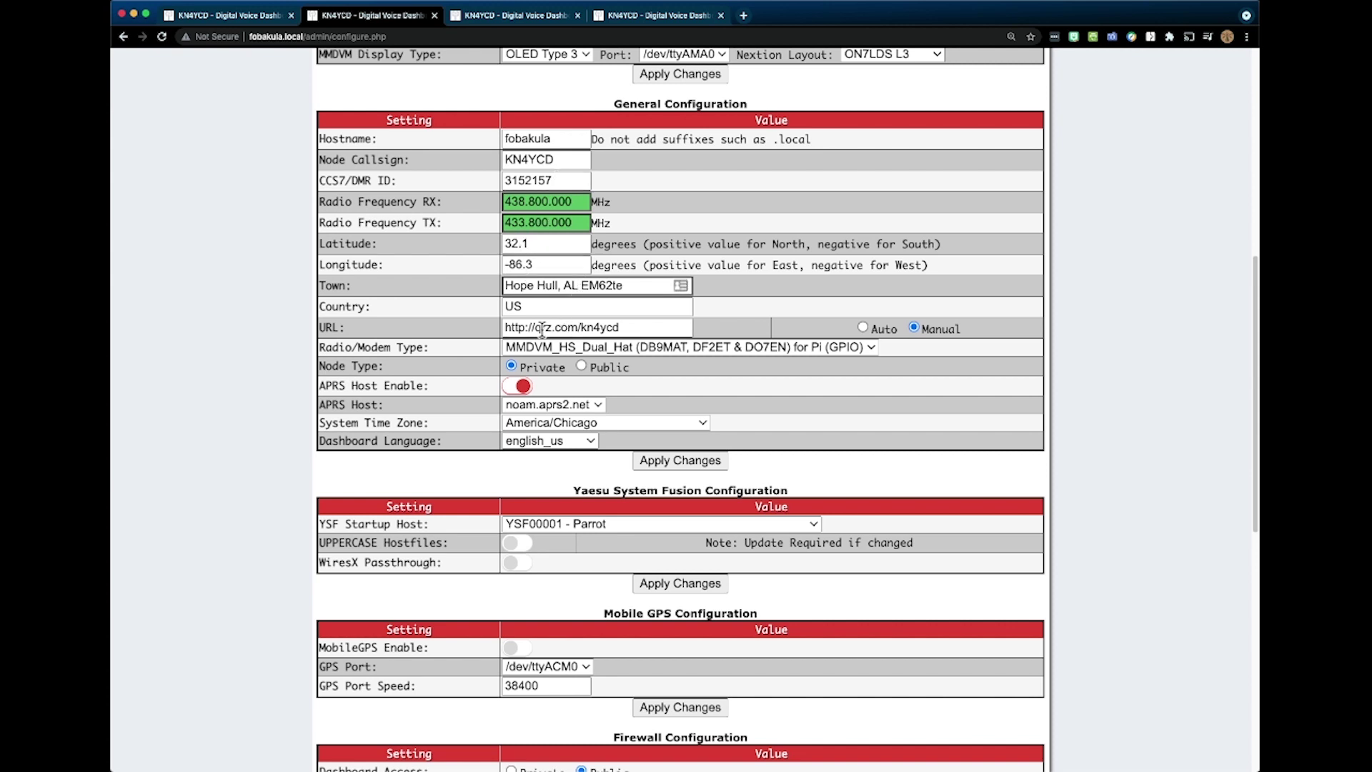
scroll(542, 329, "down", 1)
scroll(542, 328, "down", 5)
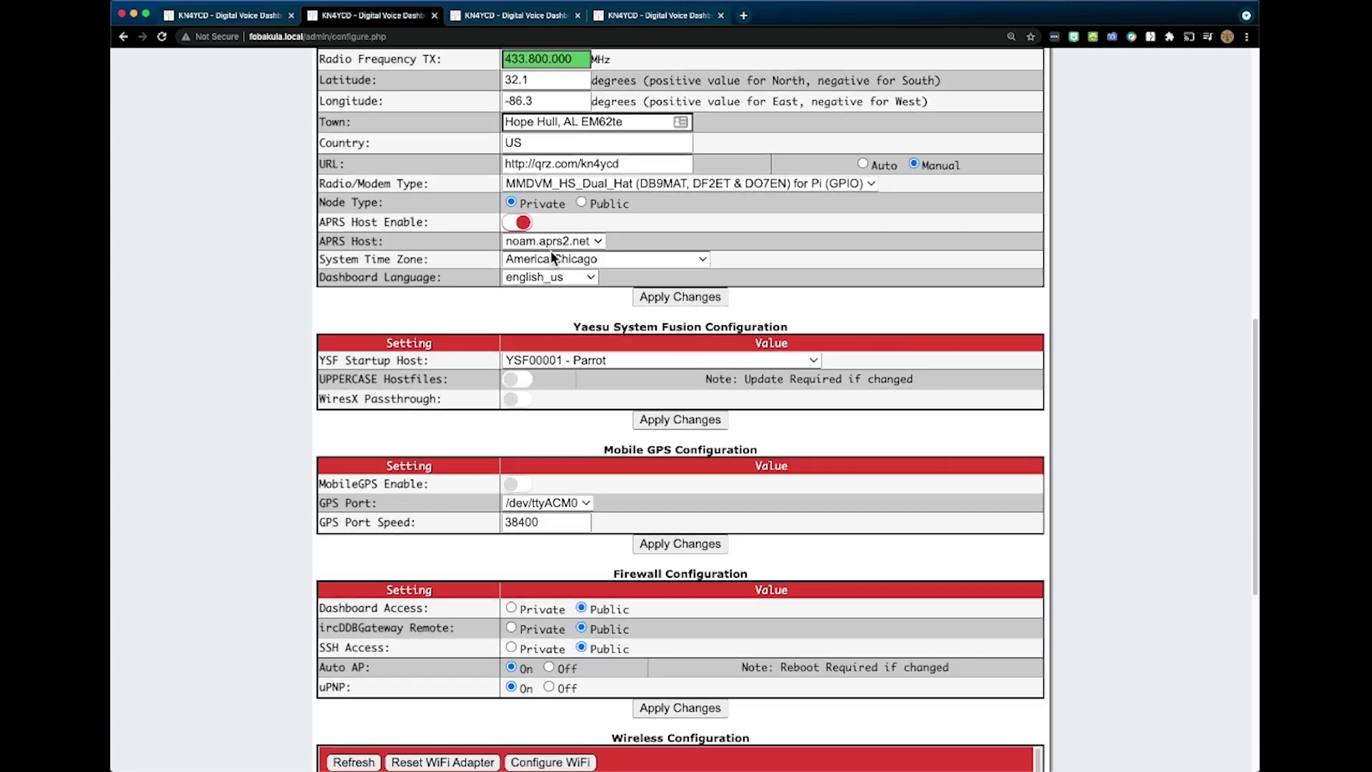
scroll(551, 250, "down", 4)
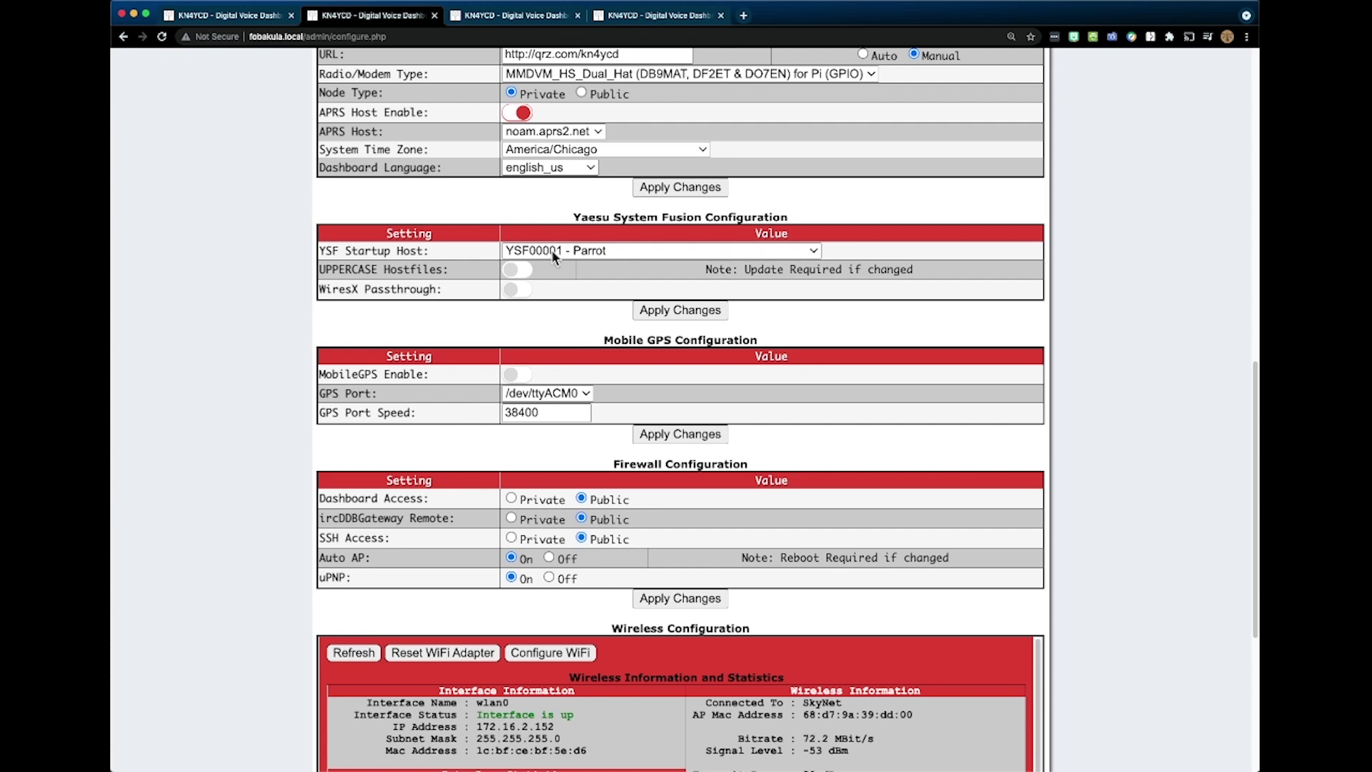
left_click(555, 254)
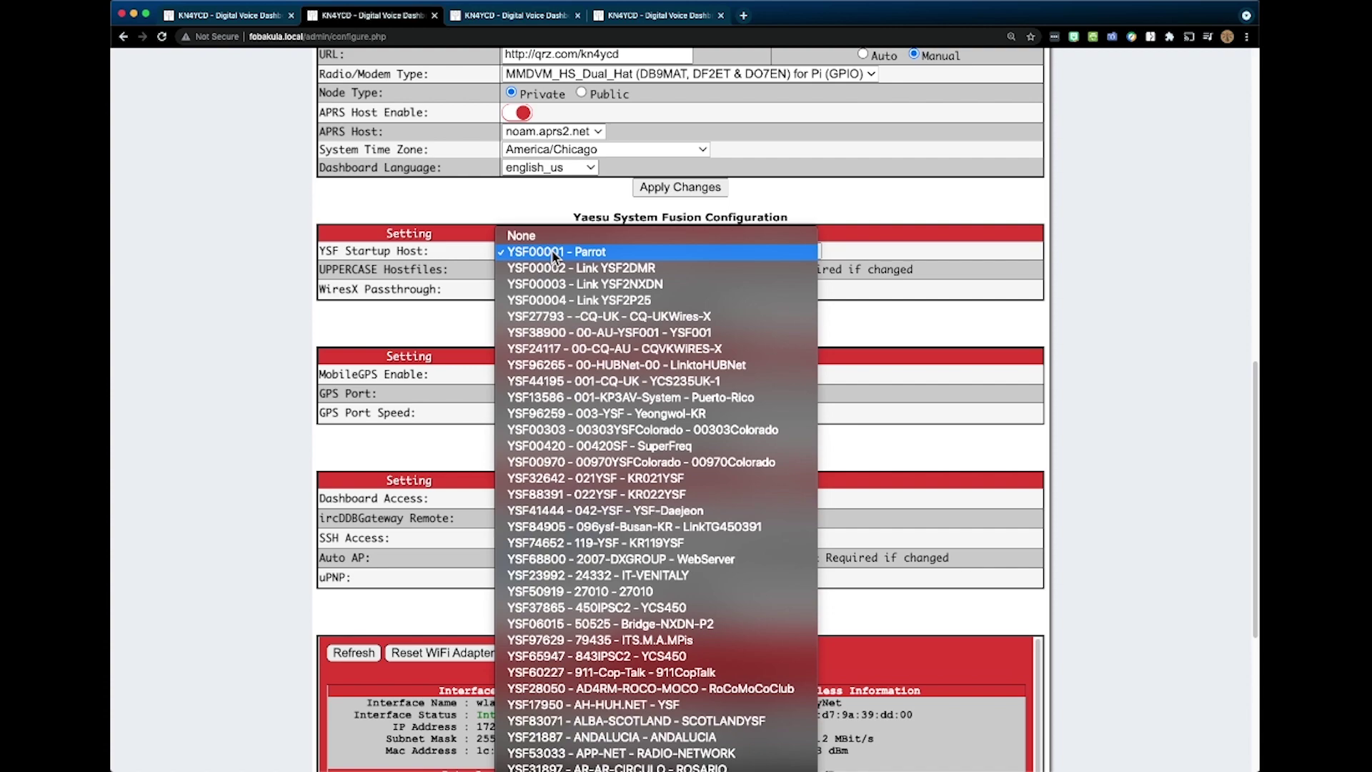
scroll(587, 303, "down", 10)
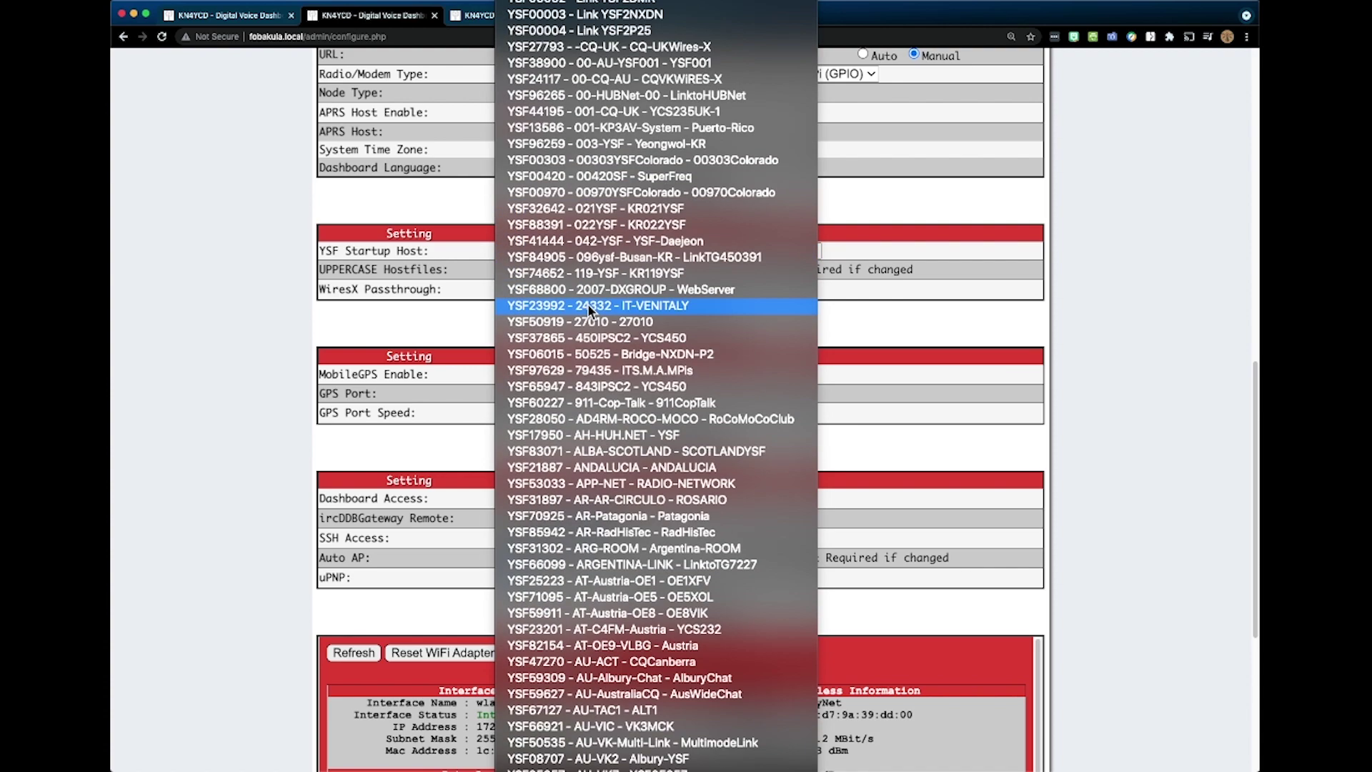
scroll(585, 303, "down", 20)
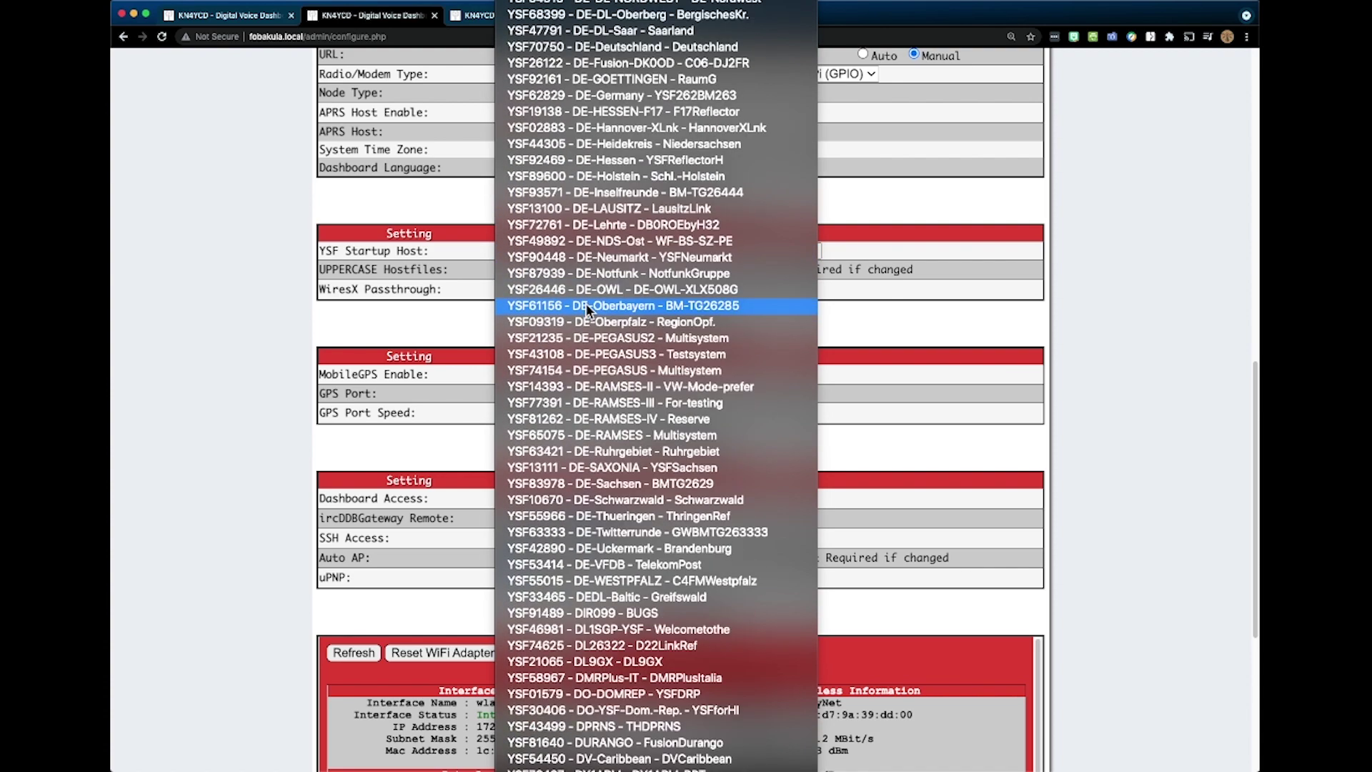
scroll(587, 309, "down", 20)
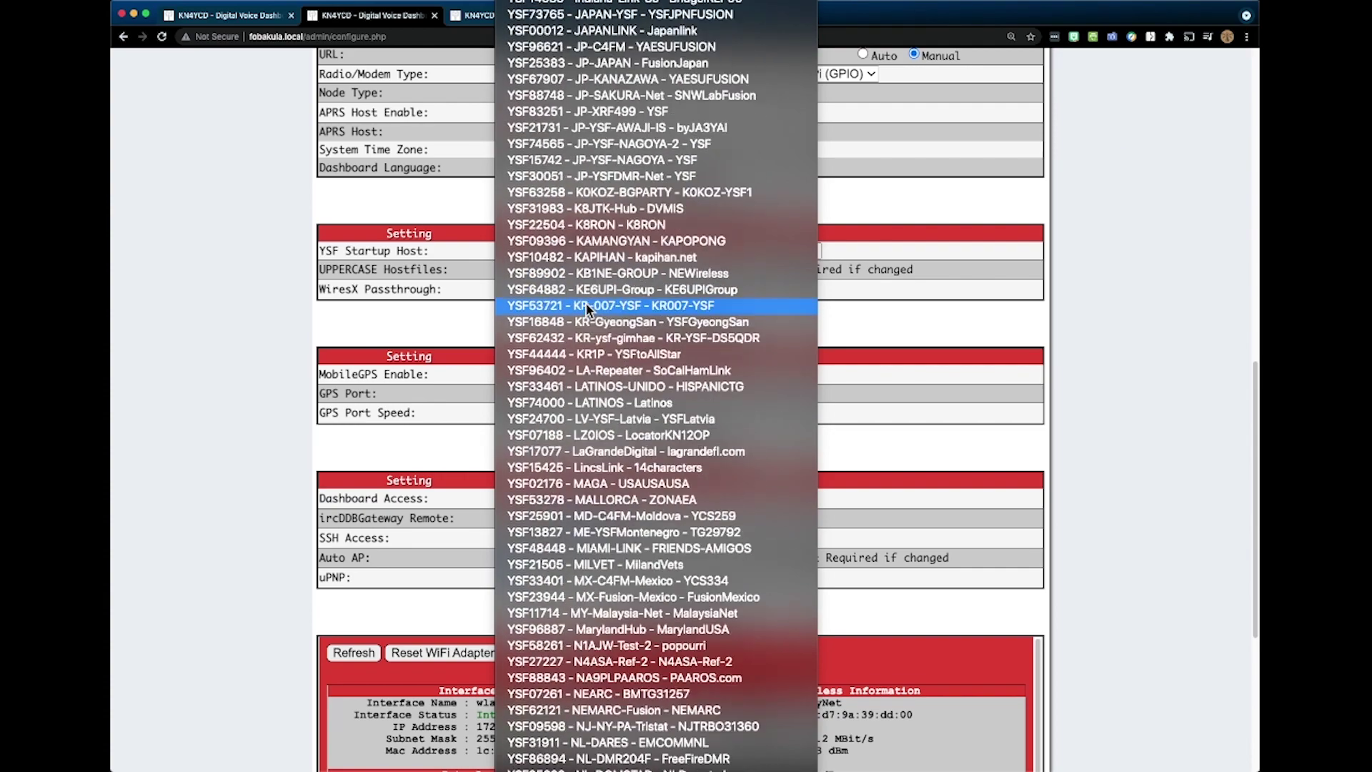
scroll(587, 309, "down", 20)
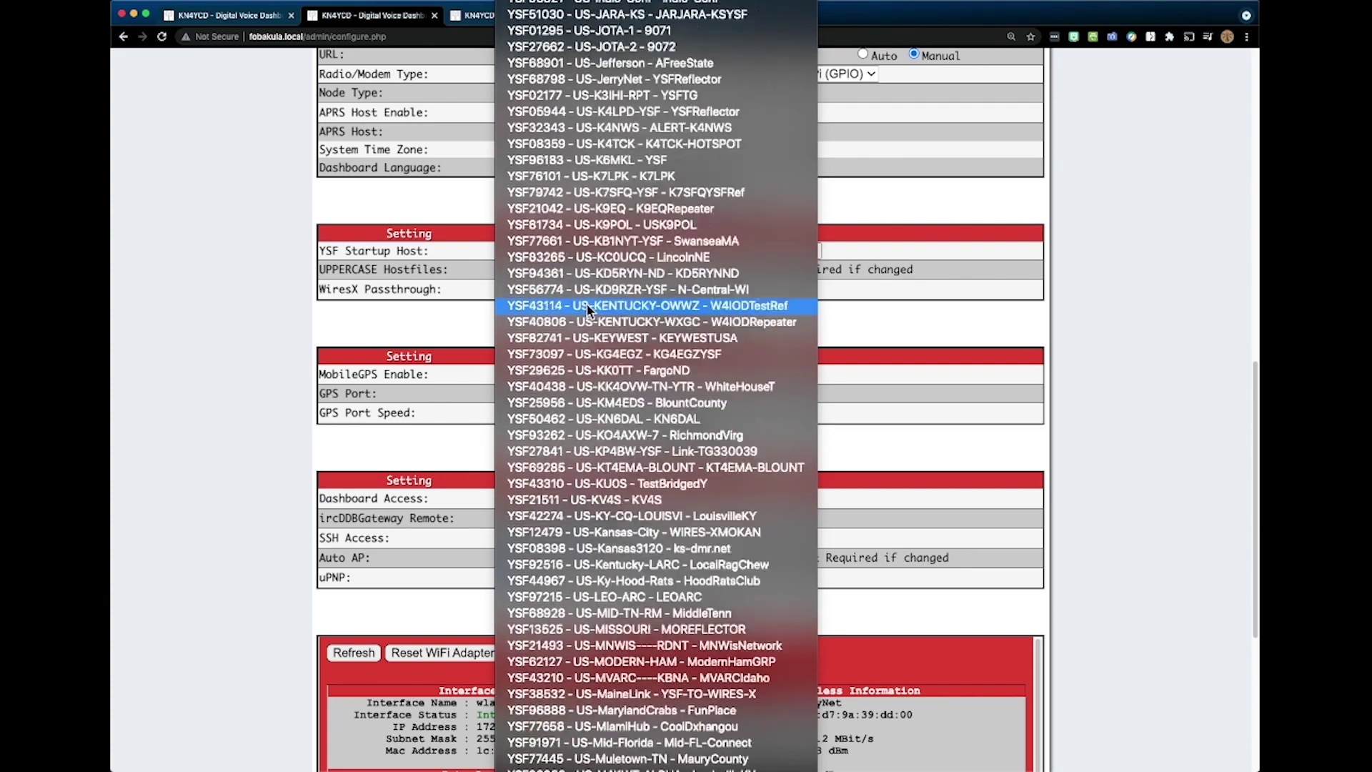
scroll(588, 309, "up", 20)
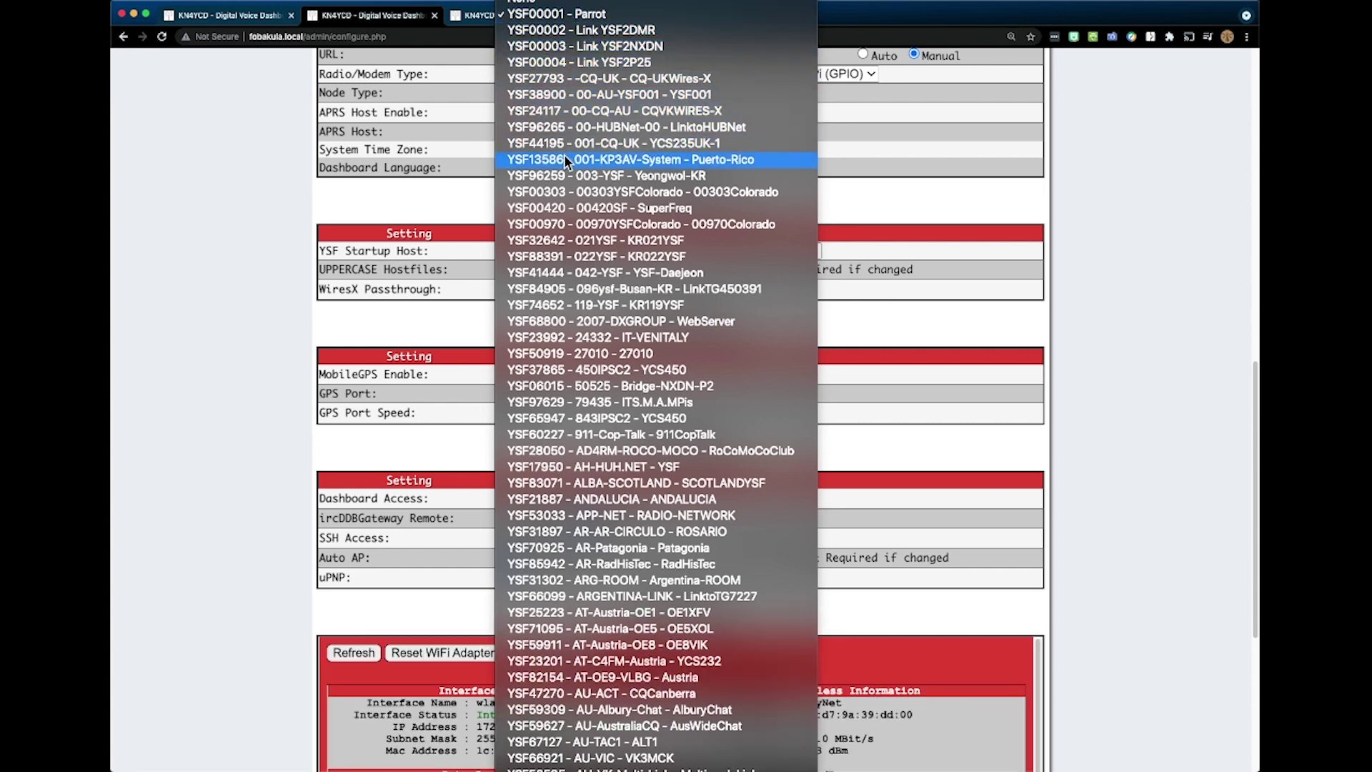
scroll(593, 303, "down", 20)
scroll(593, 304, "down", 7)
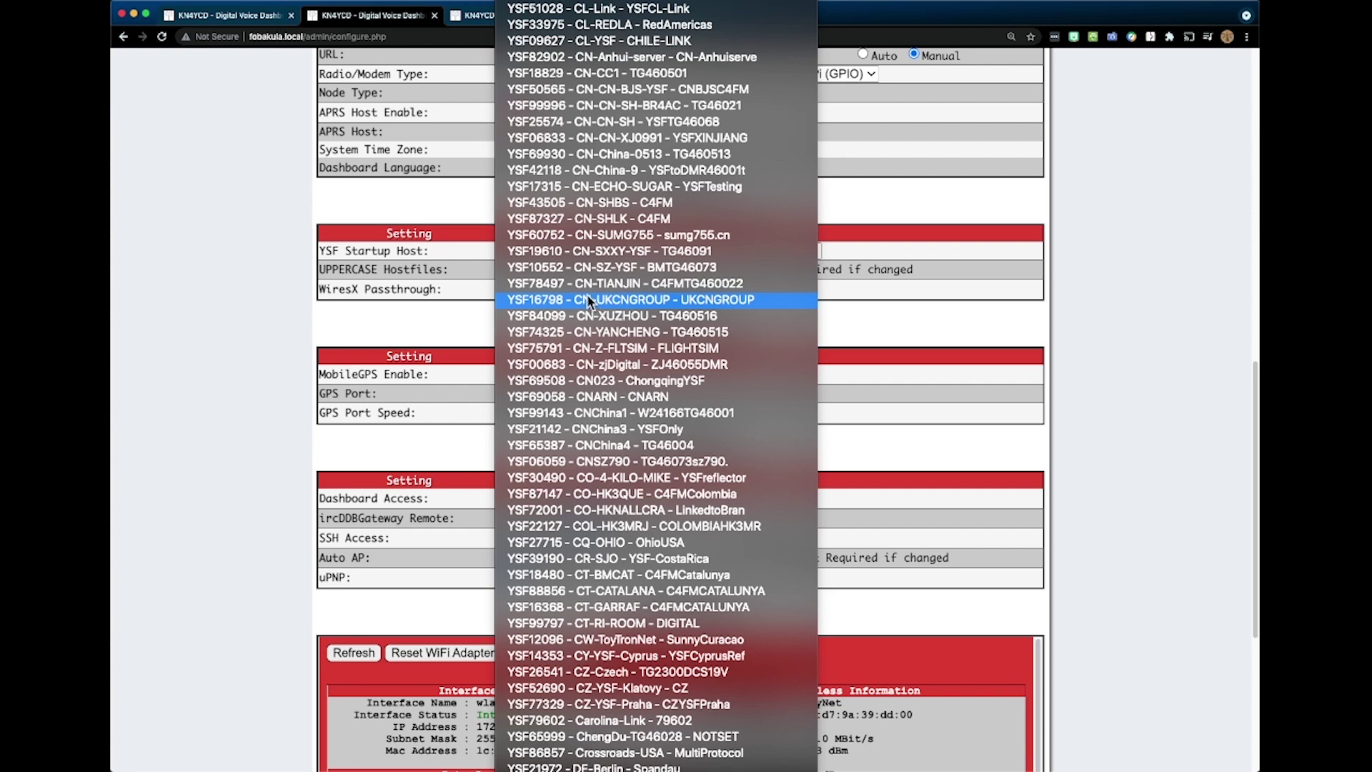
key("Escape")
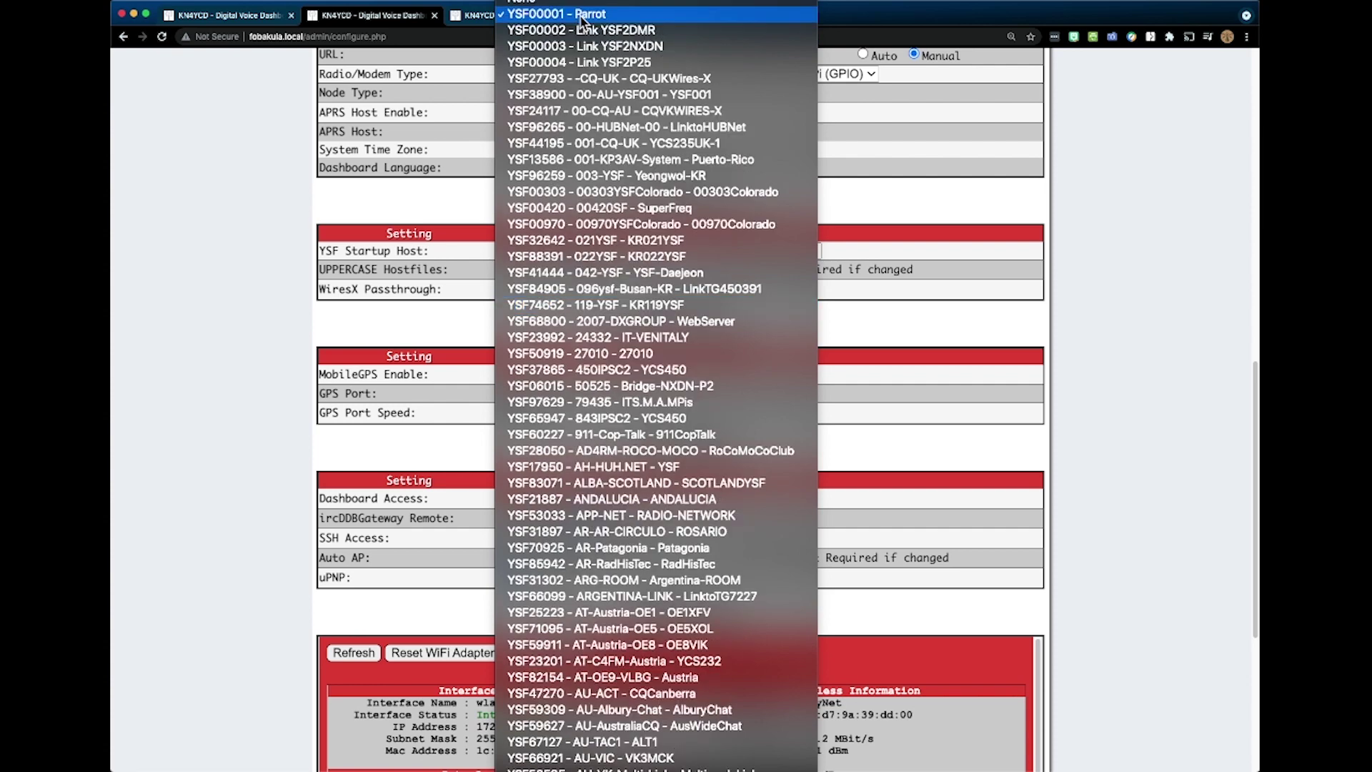
Step: Open the YSF Gateway expert editor and apply its Network section with ZZ Parrot as startup
scroll(548, 202, "down", 5)
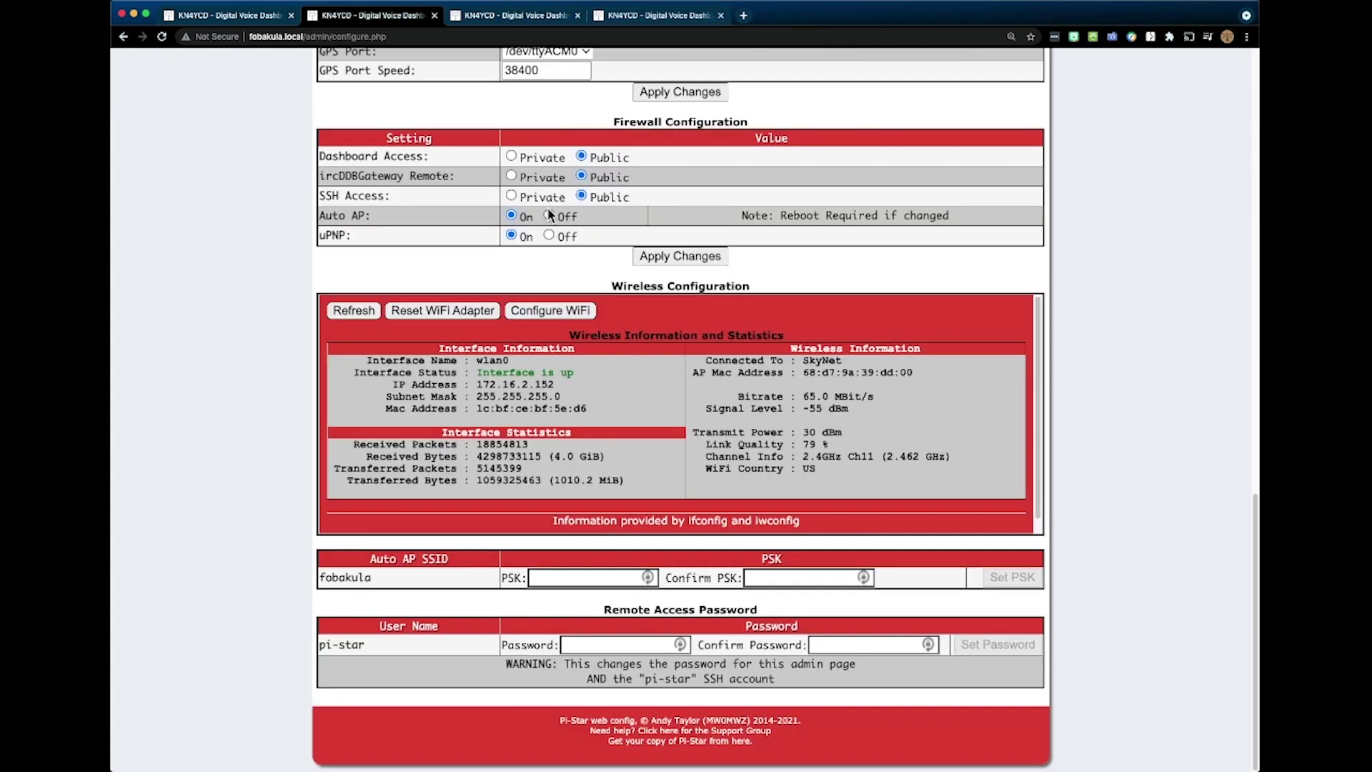
scroll(550, 203, "up", 20)
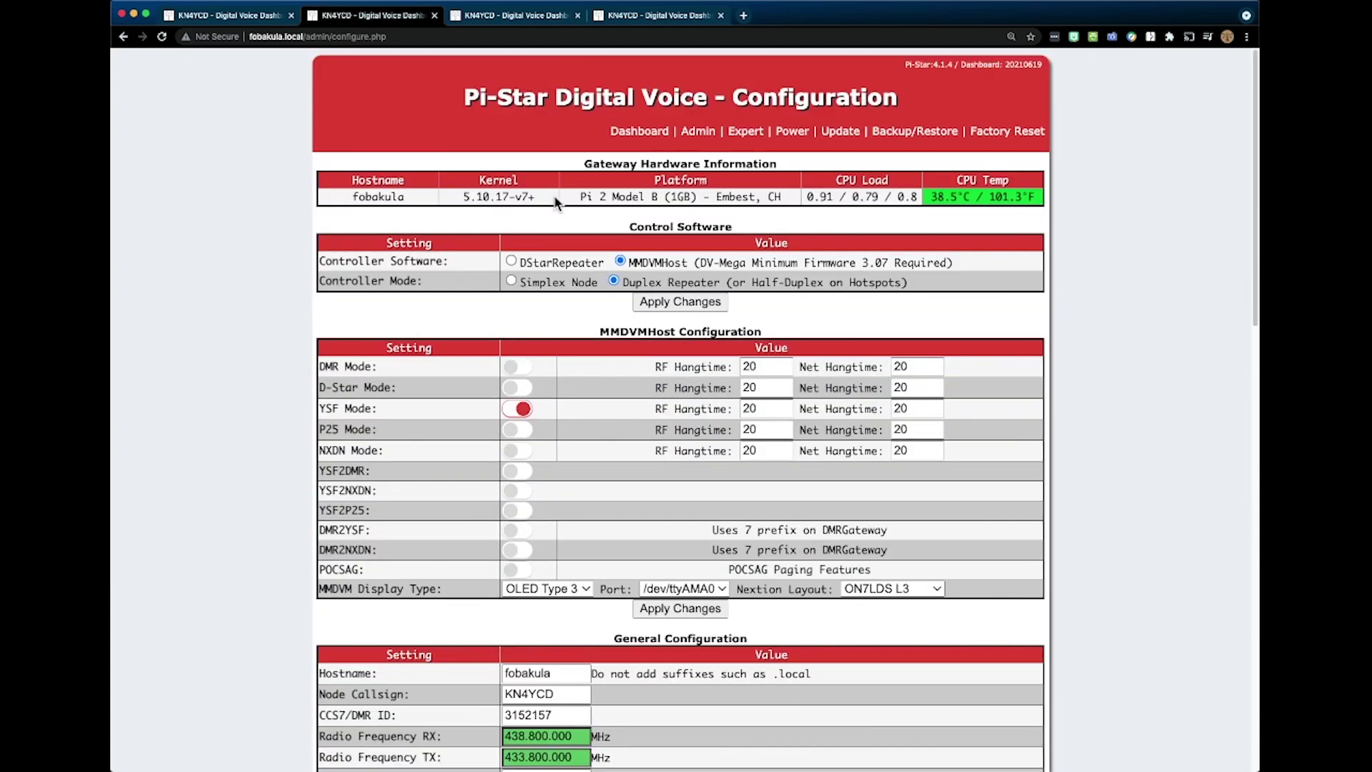
left_click(753, 139)
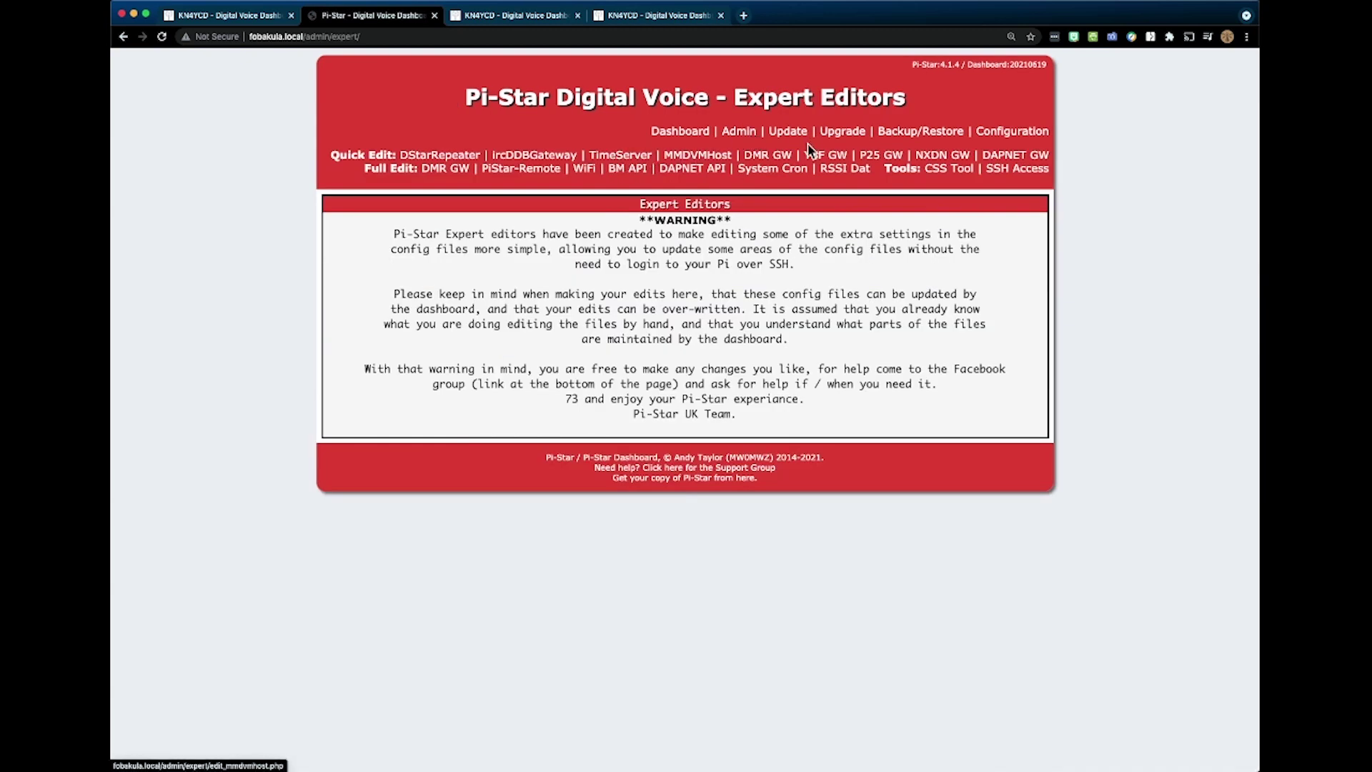
left_click(822, 158)
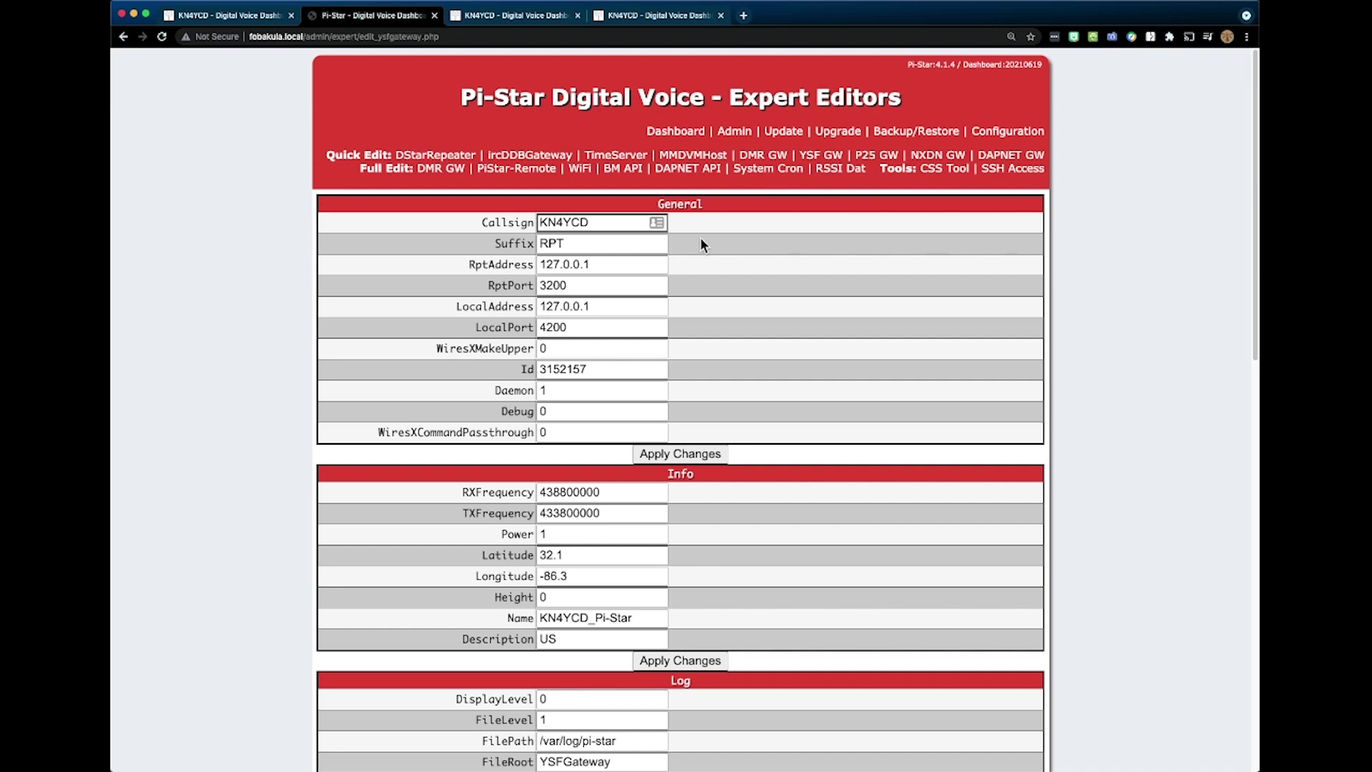
scroll(701, 245, "down", 4)
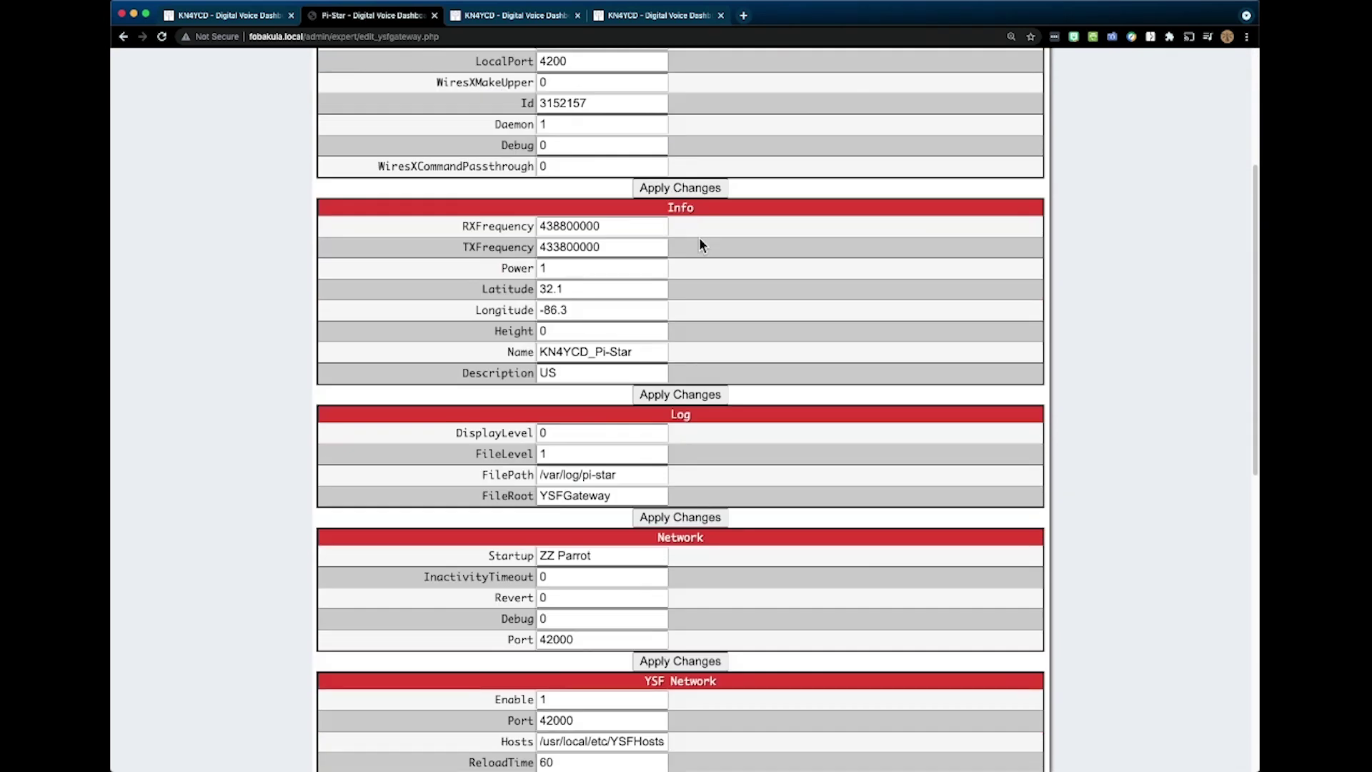
scroll(700, 245, "down", 3)
scroll(700, 245, "up", 1)
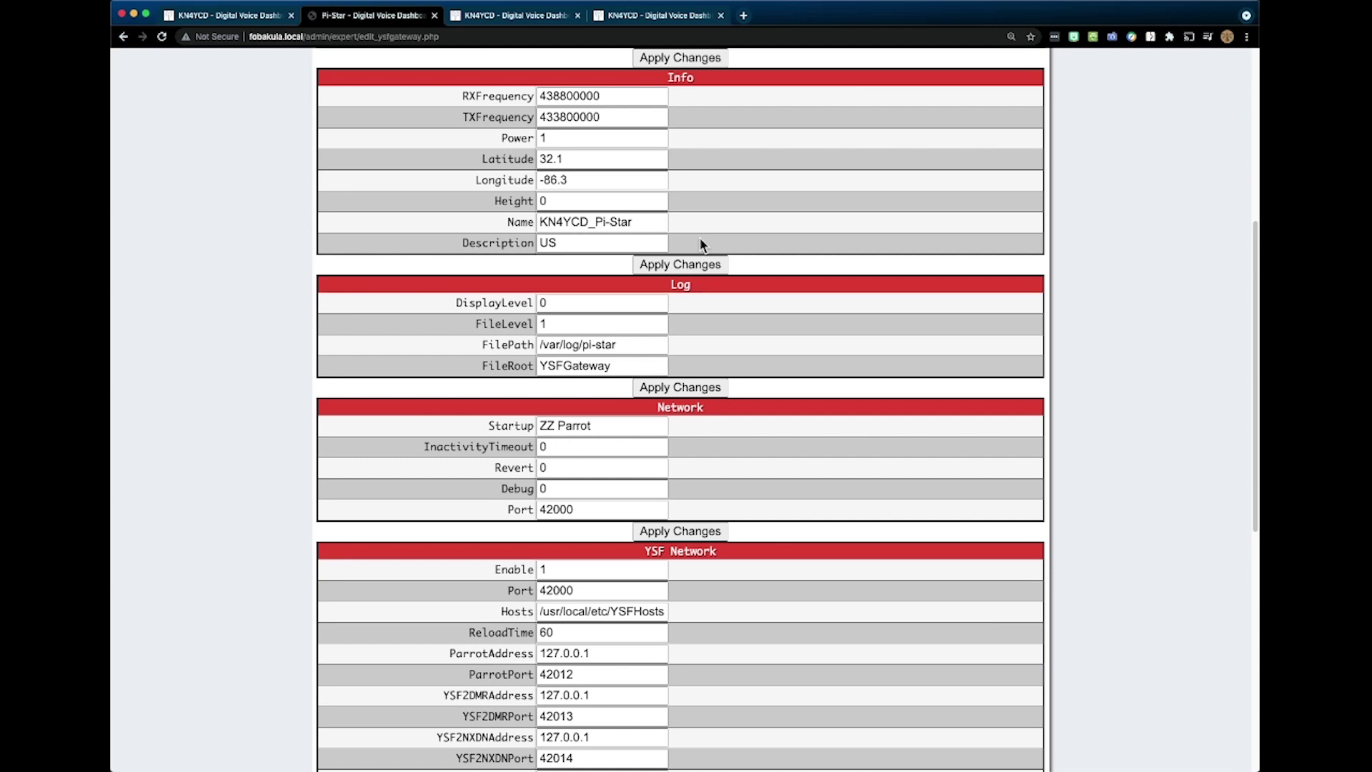
scroll(700, 241, "down", 4)
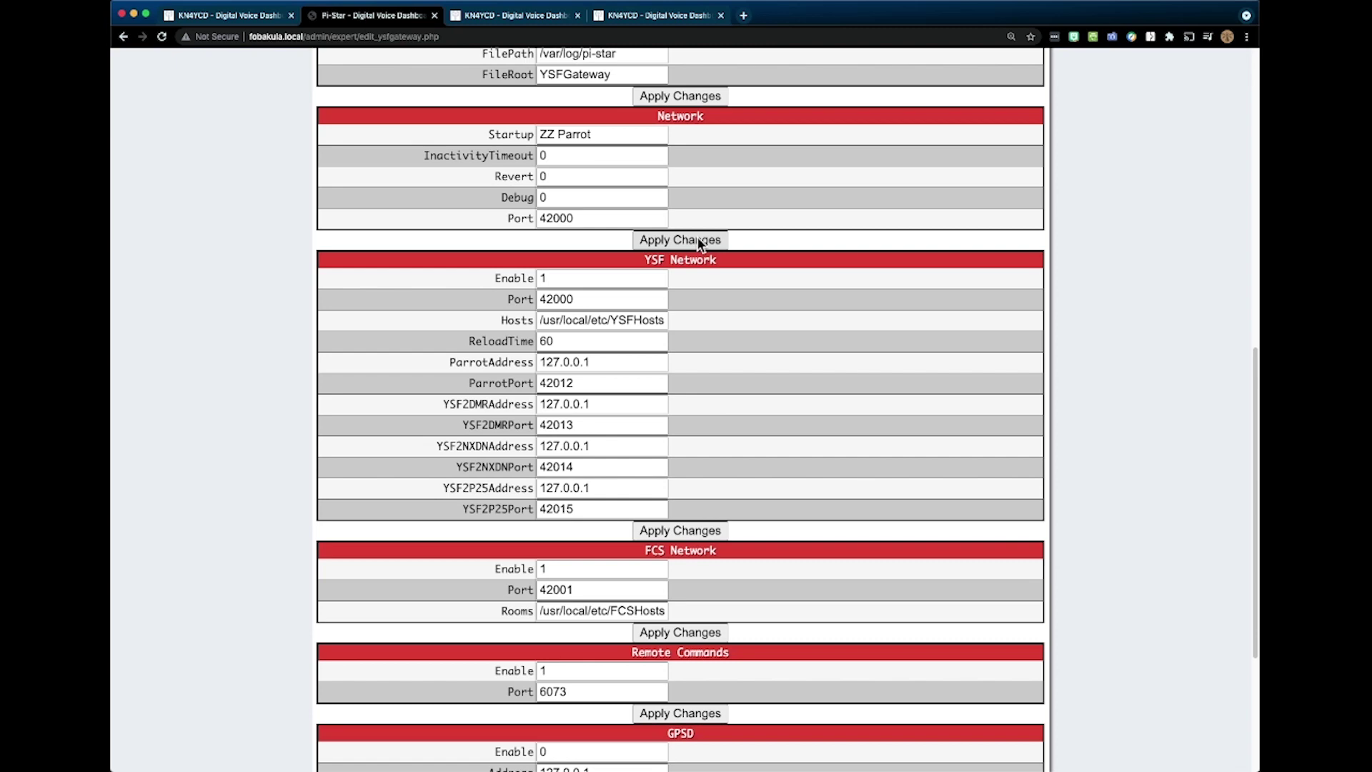
left_click(698, 241)
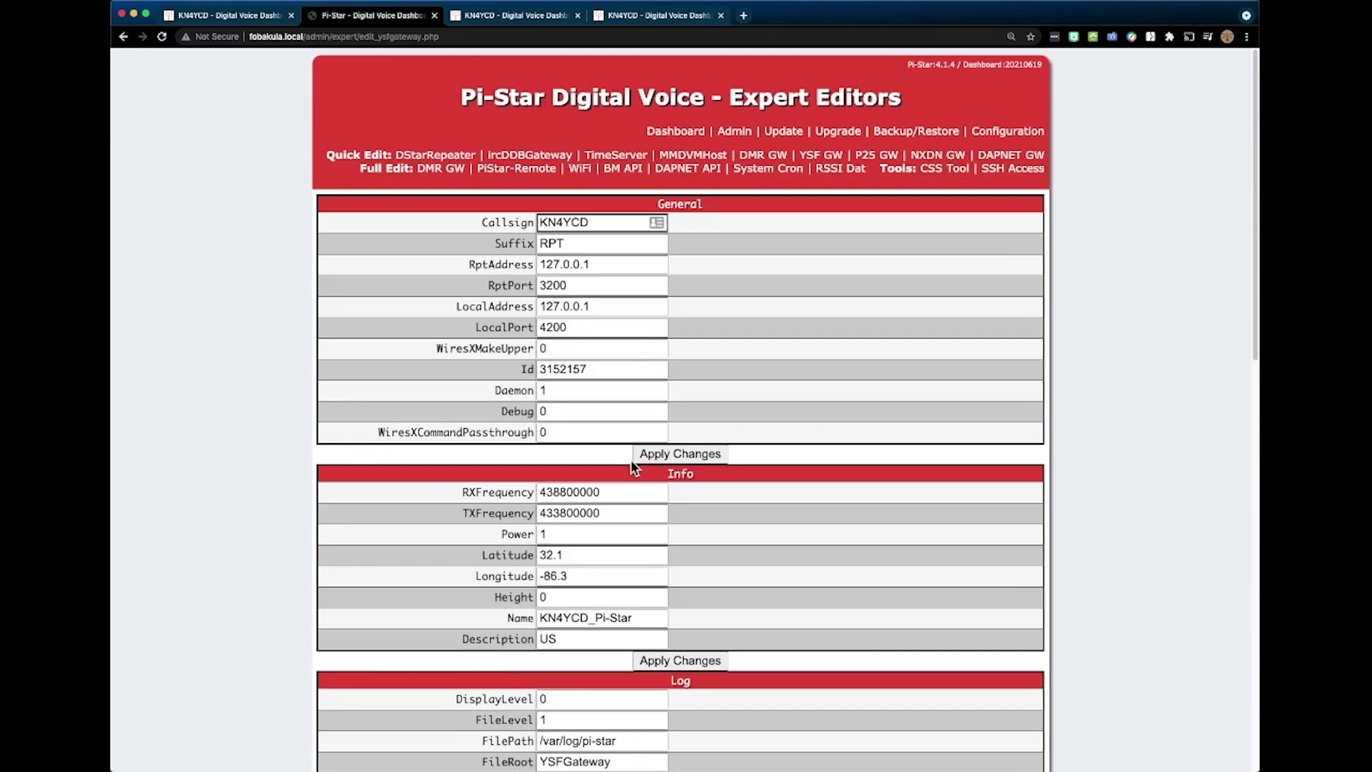
Step: Review fobdelta's configuration: DMR Mode on, DMRGateway as DMR Master, 146.300.000 MHz
left_click(518, 20)
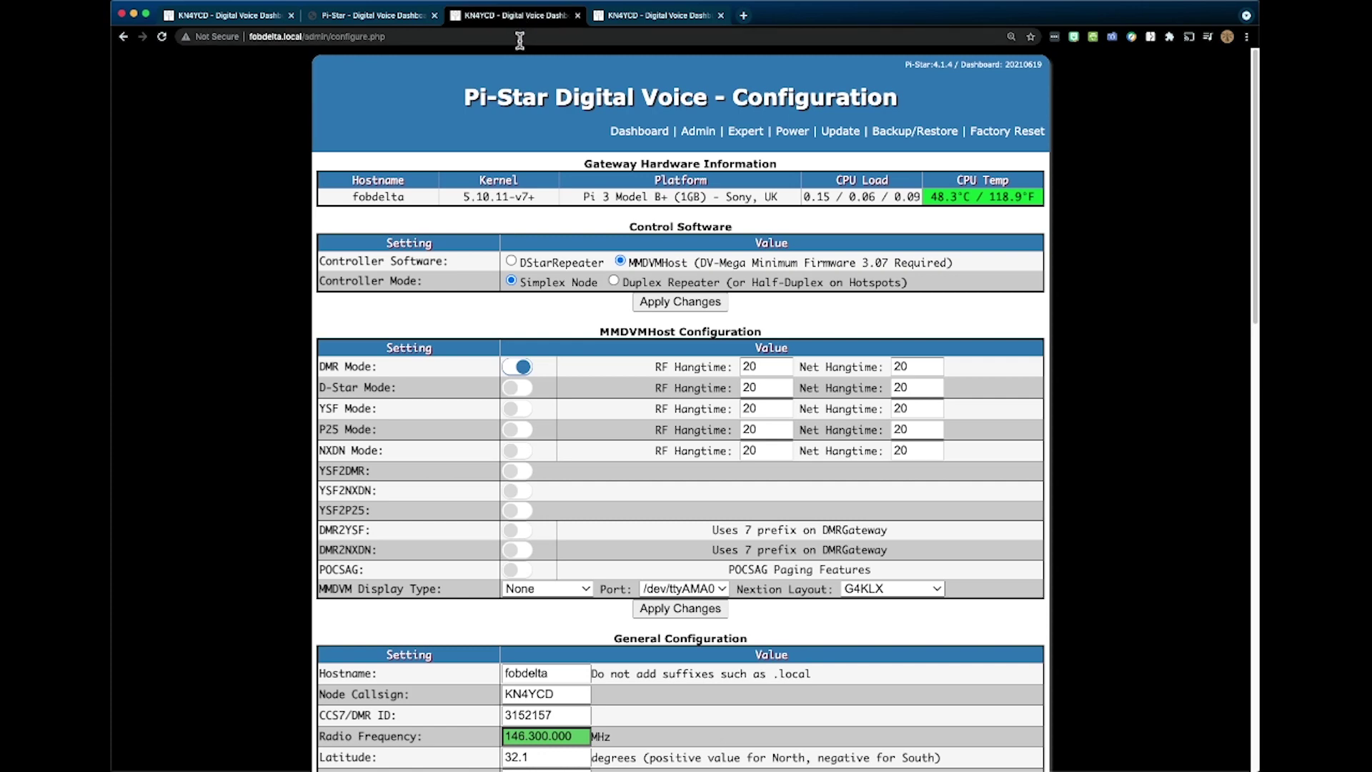
scroll(504, 148, "down", 1)
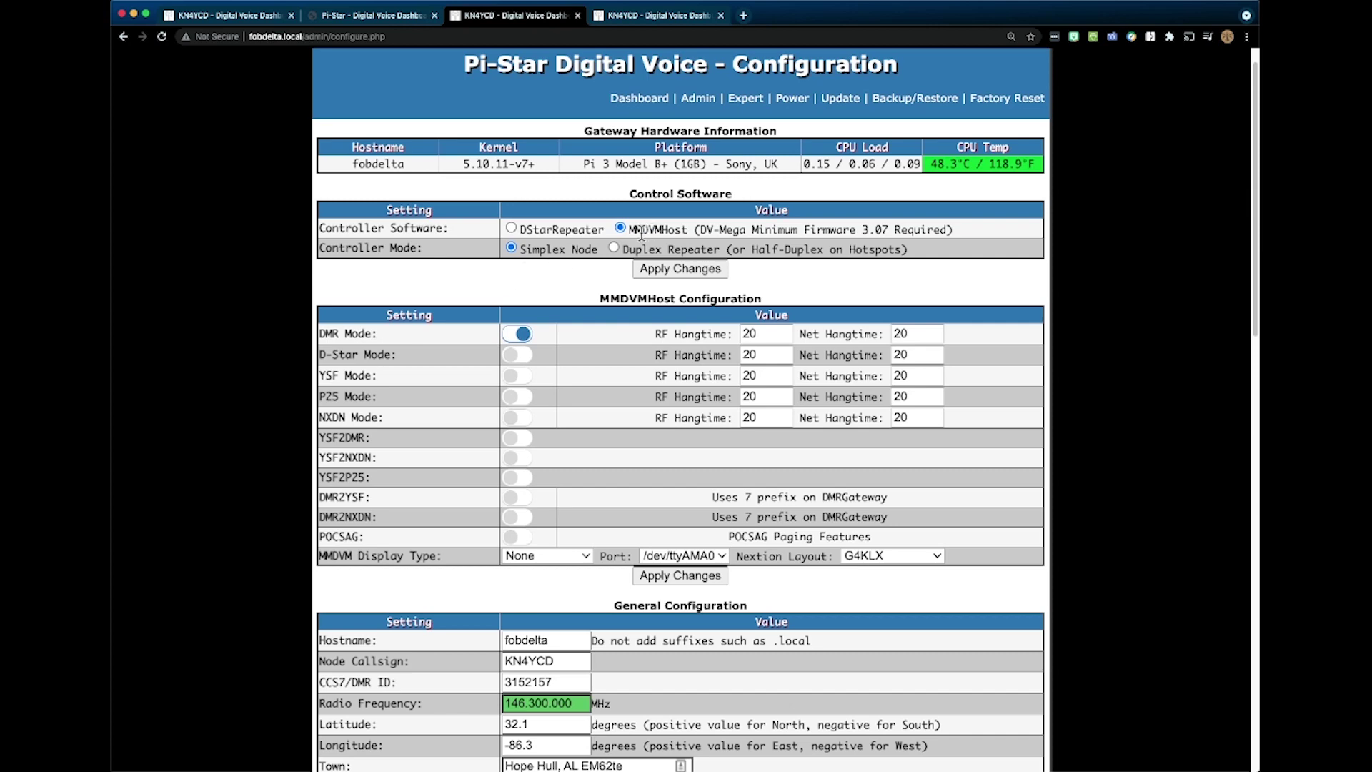
scroll(641, 233, "down", 5)
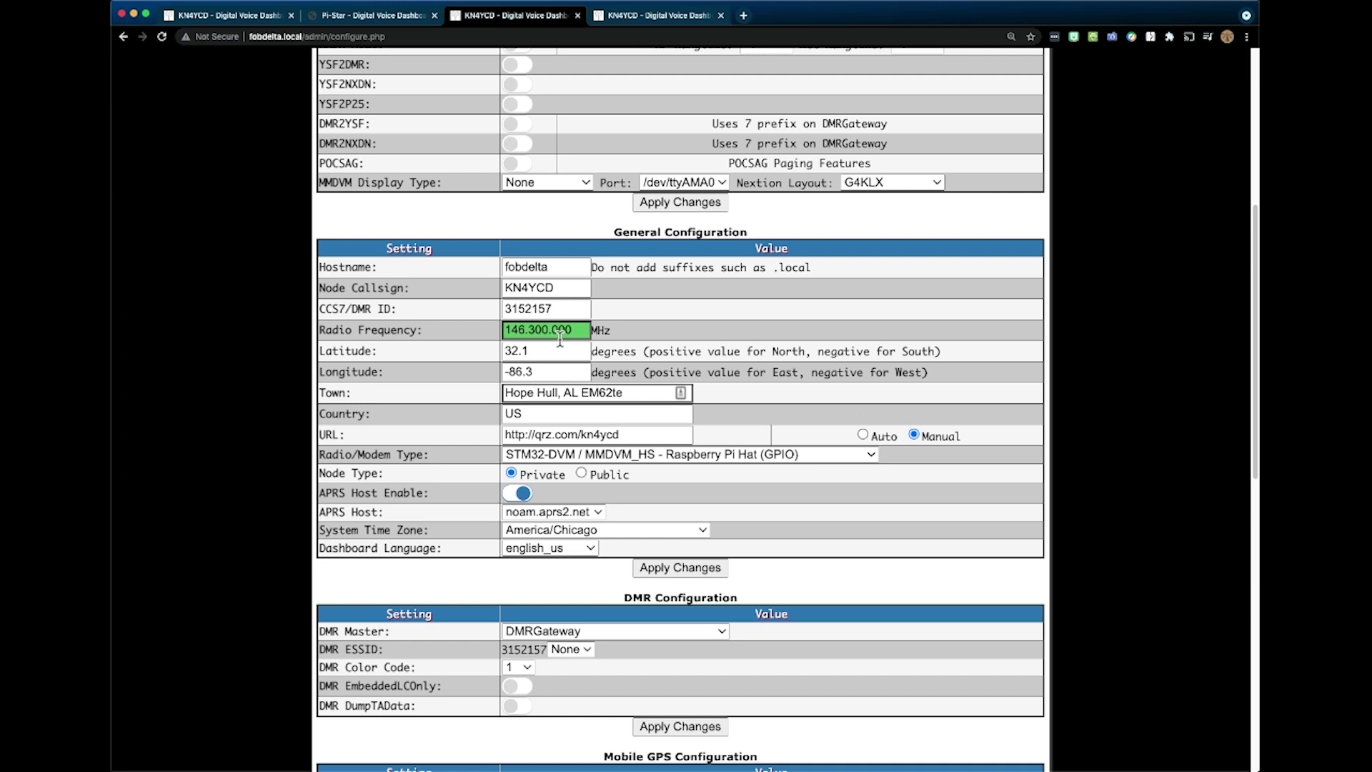
scroll(560, 337, "down", 4)
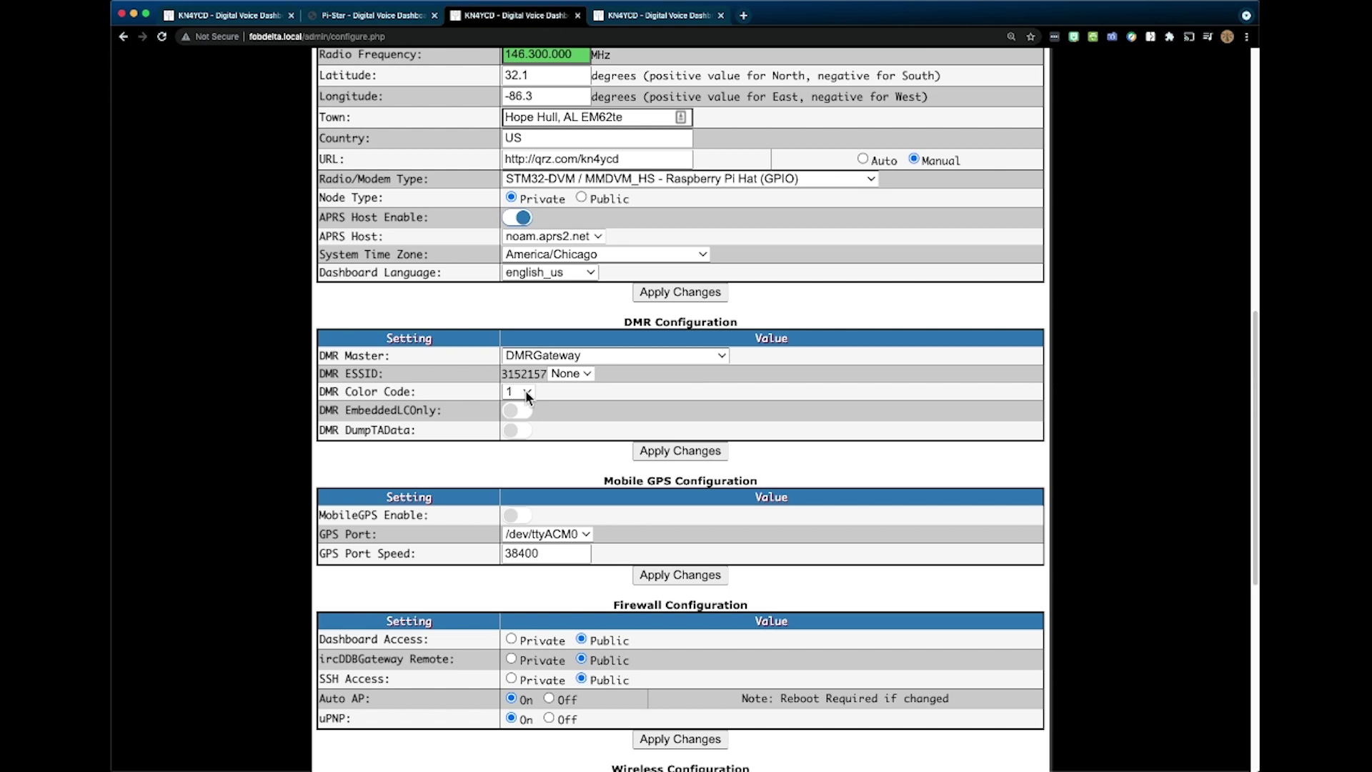
scroll(525, 391, "up", 10)
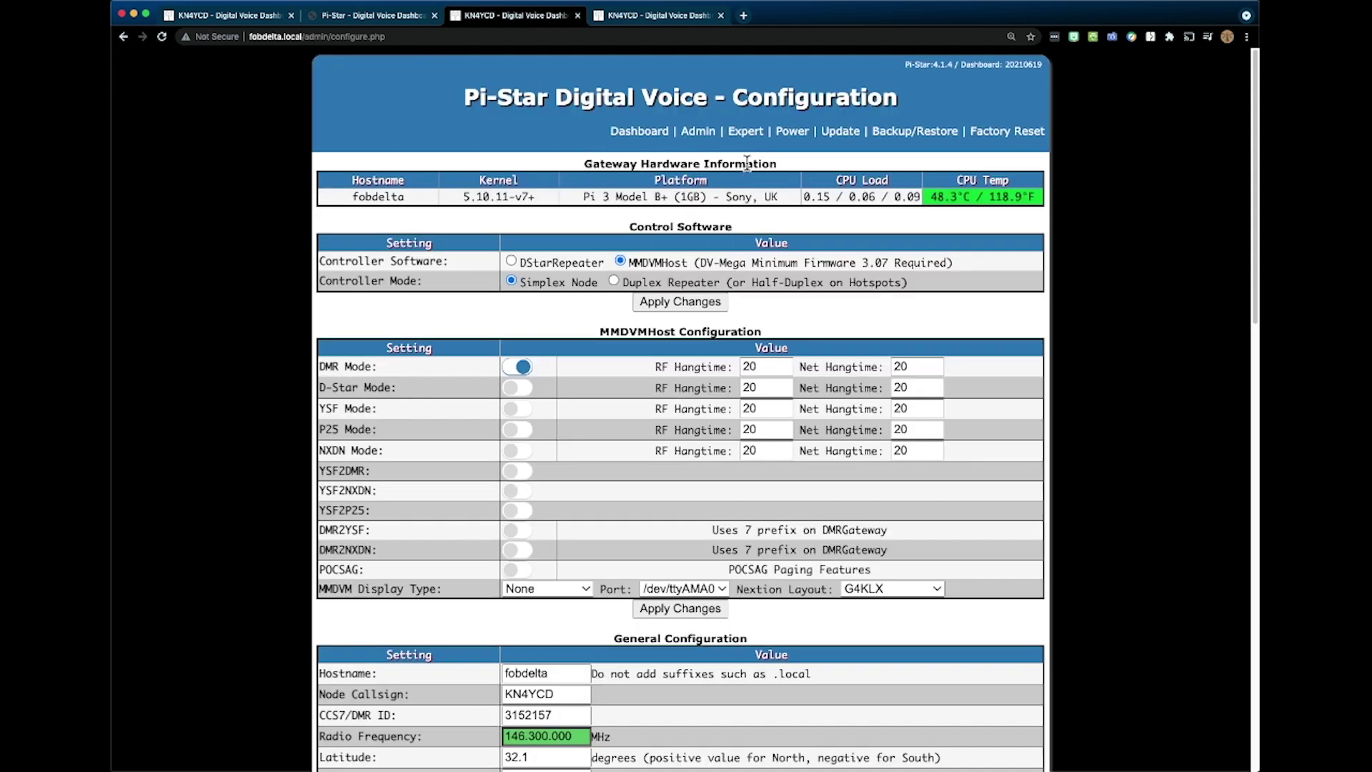
Step: Open fobdelta's DMR Gateway expert editor and review it, with BrandMeister 3102 the only enabled network
left_click(750, 133)
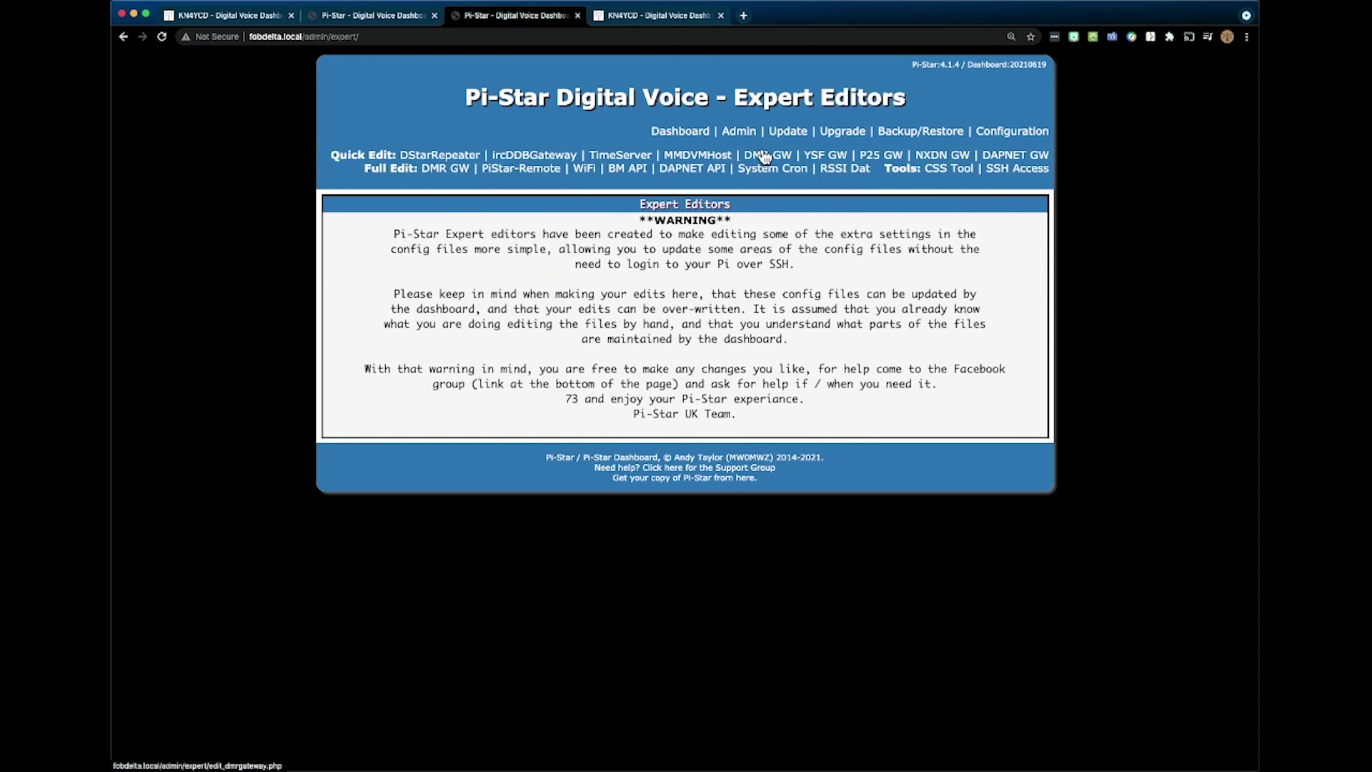
left_click(770, 158)
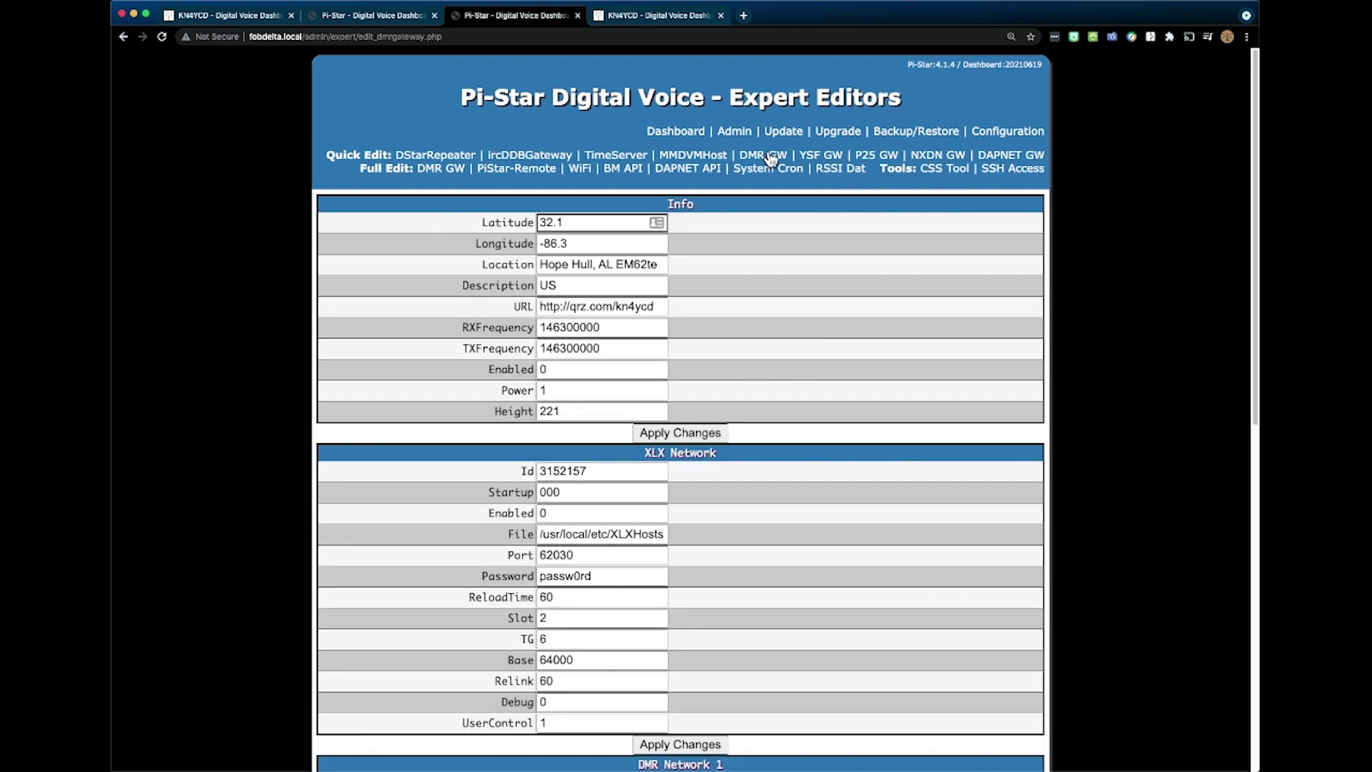
scroll(765, 259, "down", 2)
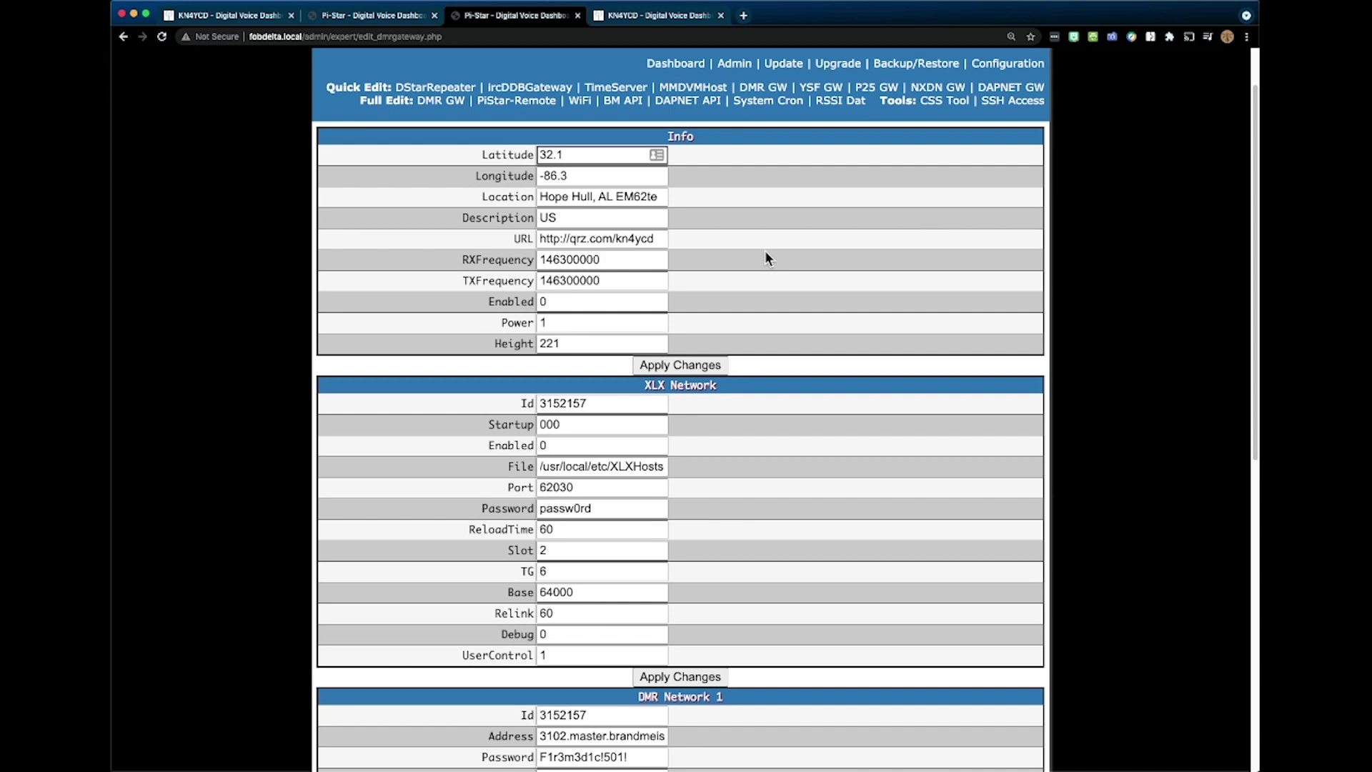
scroll(765, 257, "down", 4)
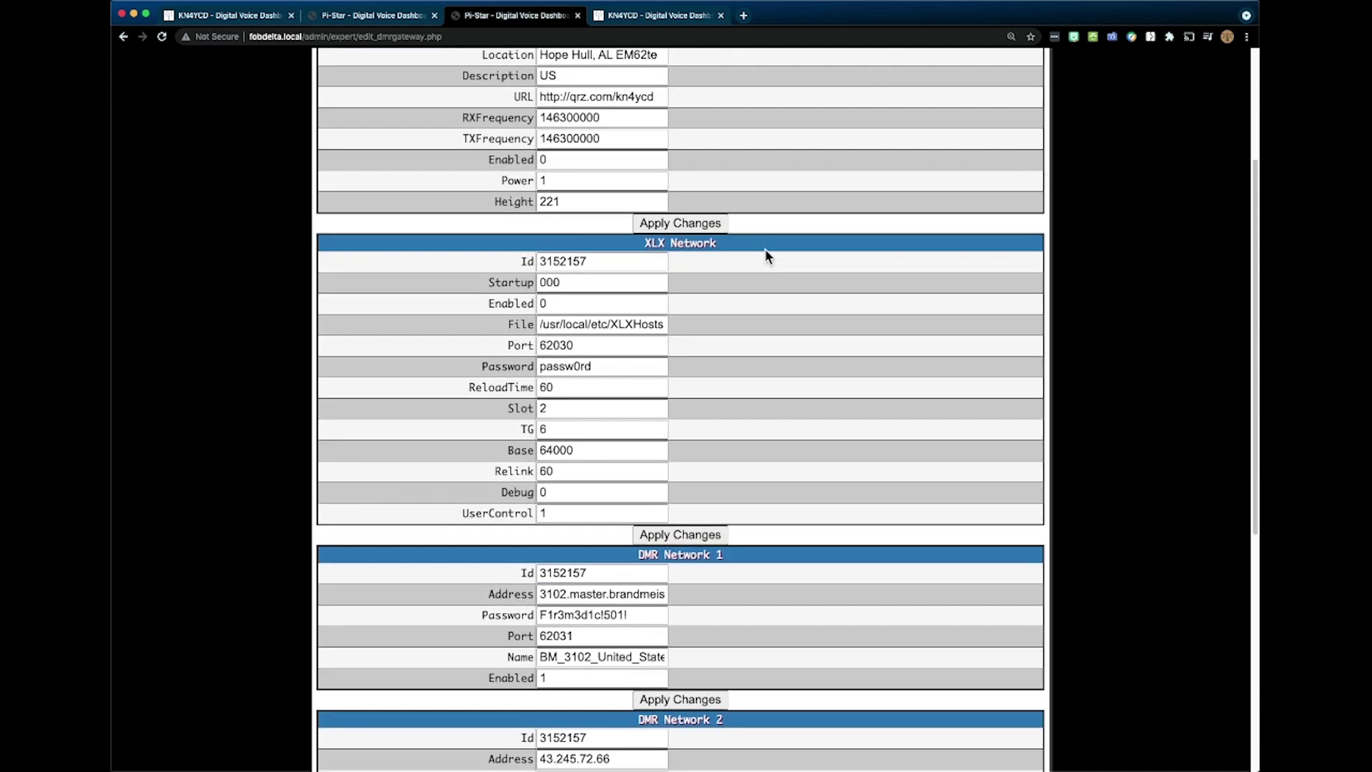
scroll(765, 252, "down", 5)
scroll(763, 252, "up", 2)
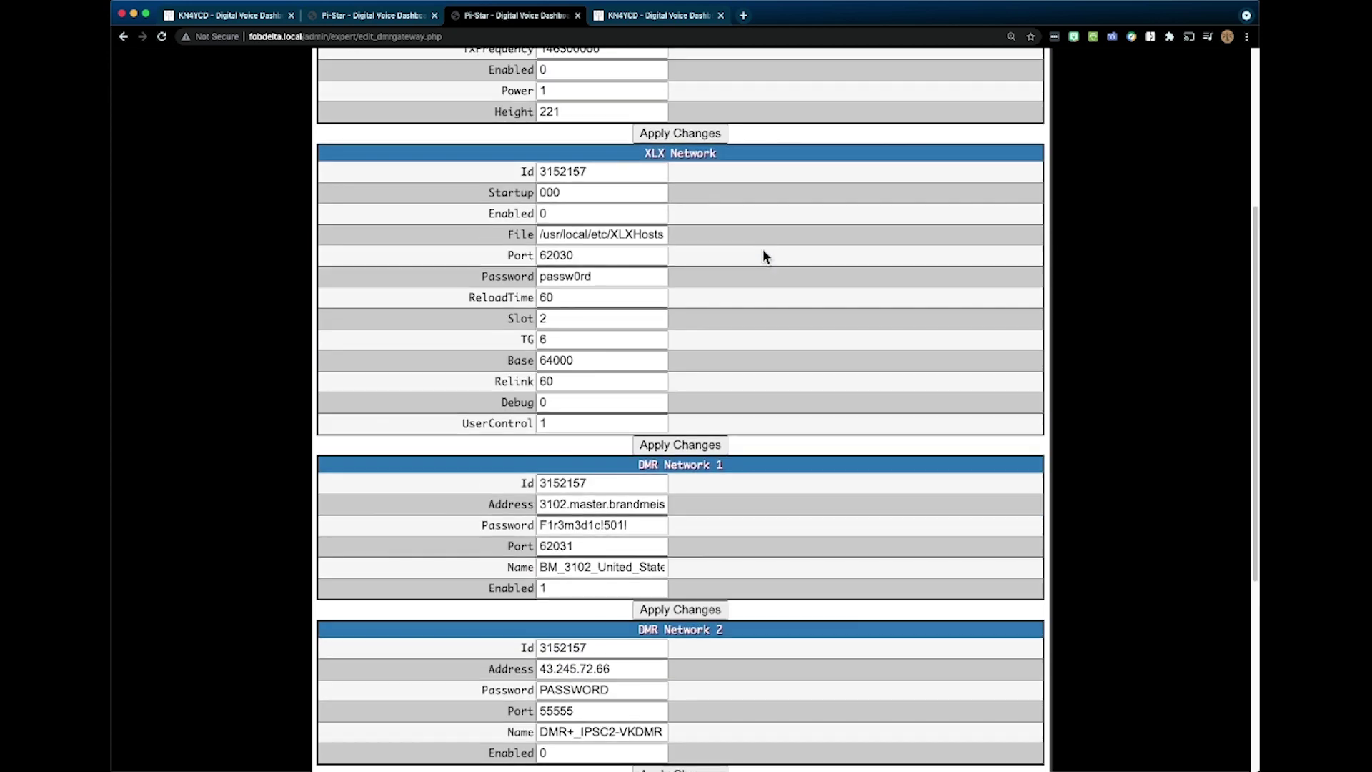
scroll(763, 252, "up", 5)
scroll(762, 252, "down", 12)
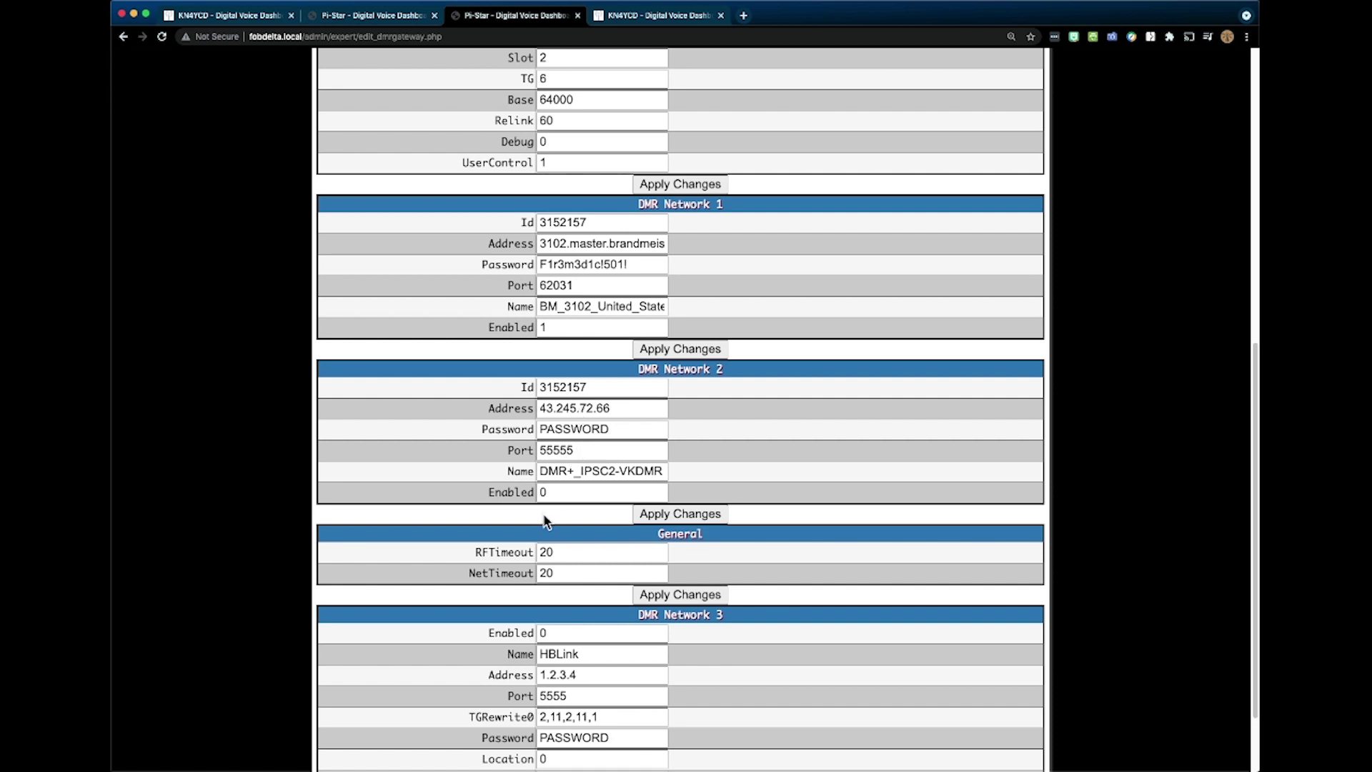
scroll(551, 502, "down", 3)
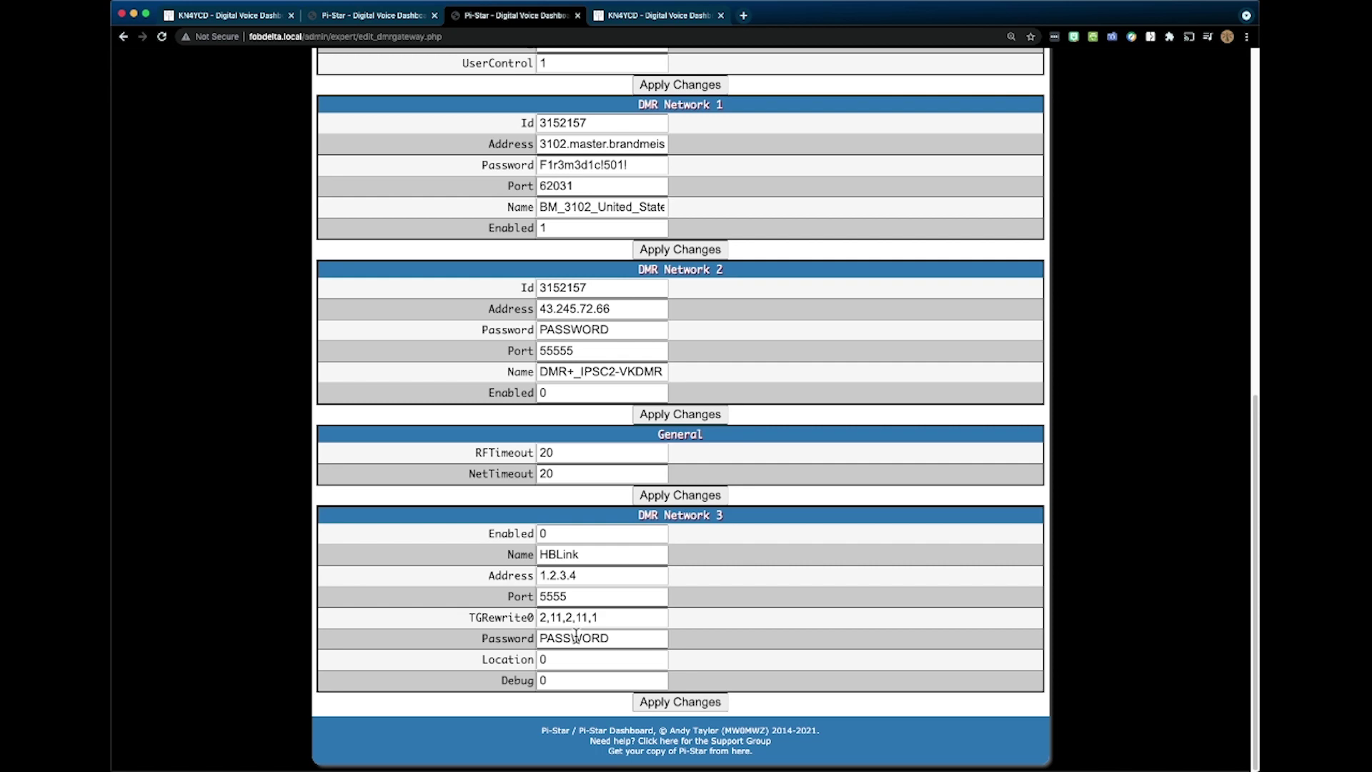
scroll(579, 629, "up", 8)
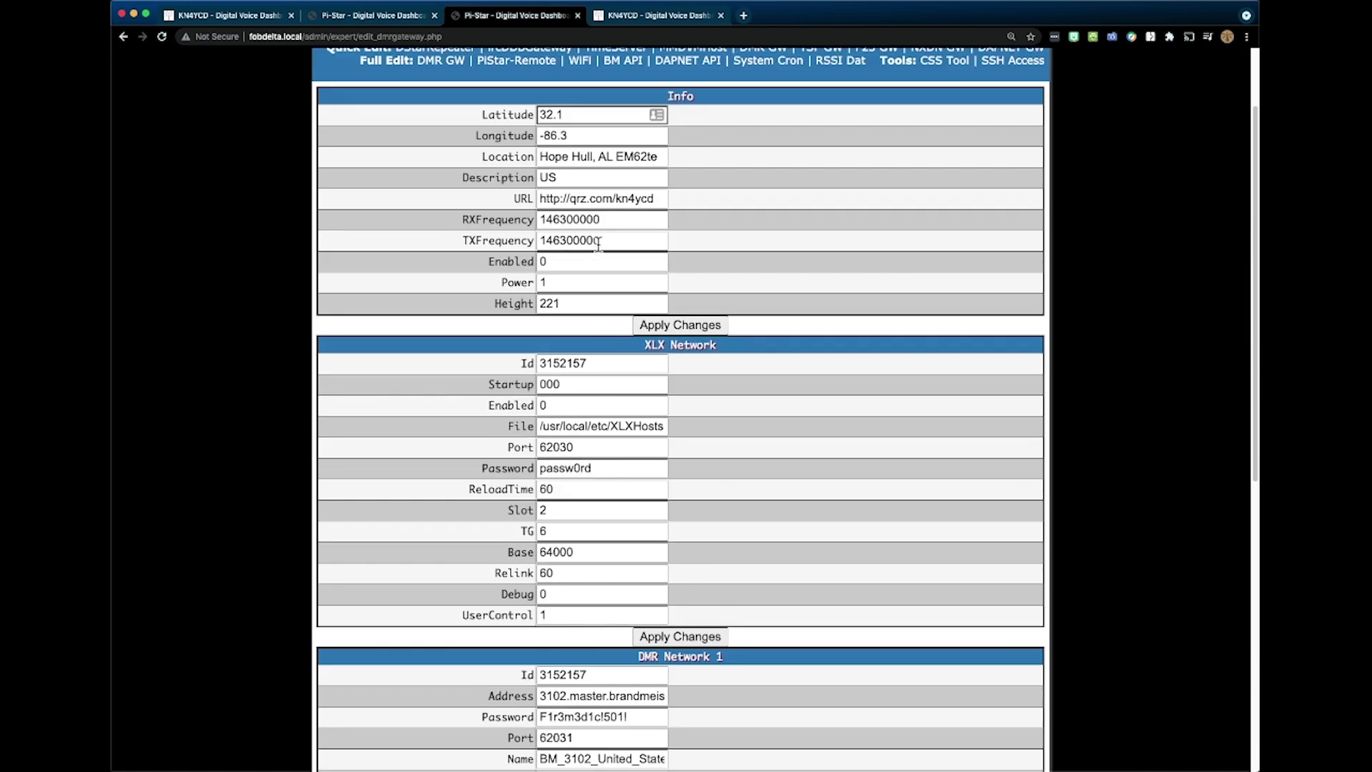
scroll(595, 213, "up", 1)
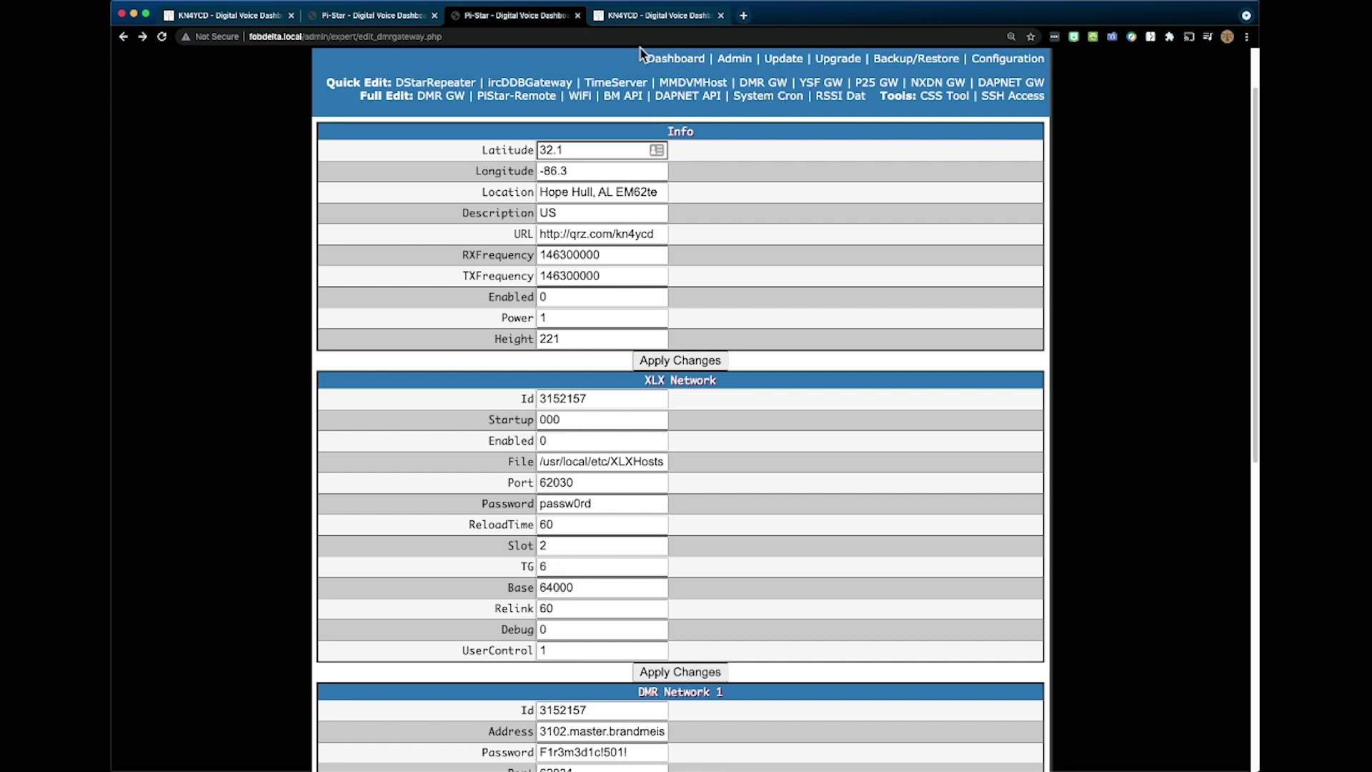
left_click(627, 20)
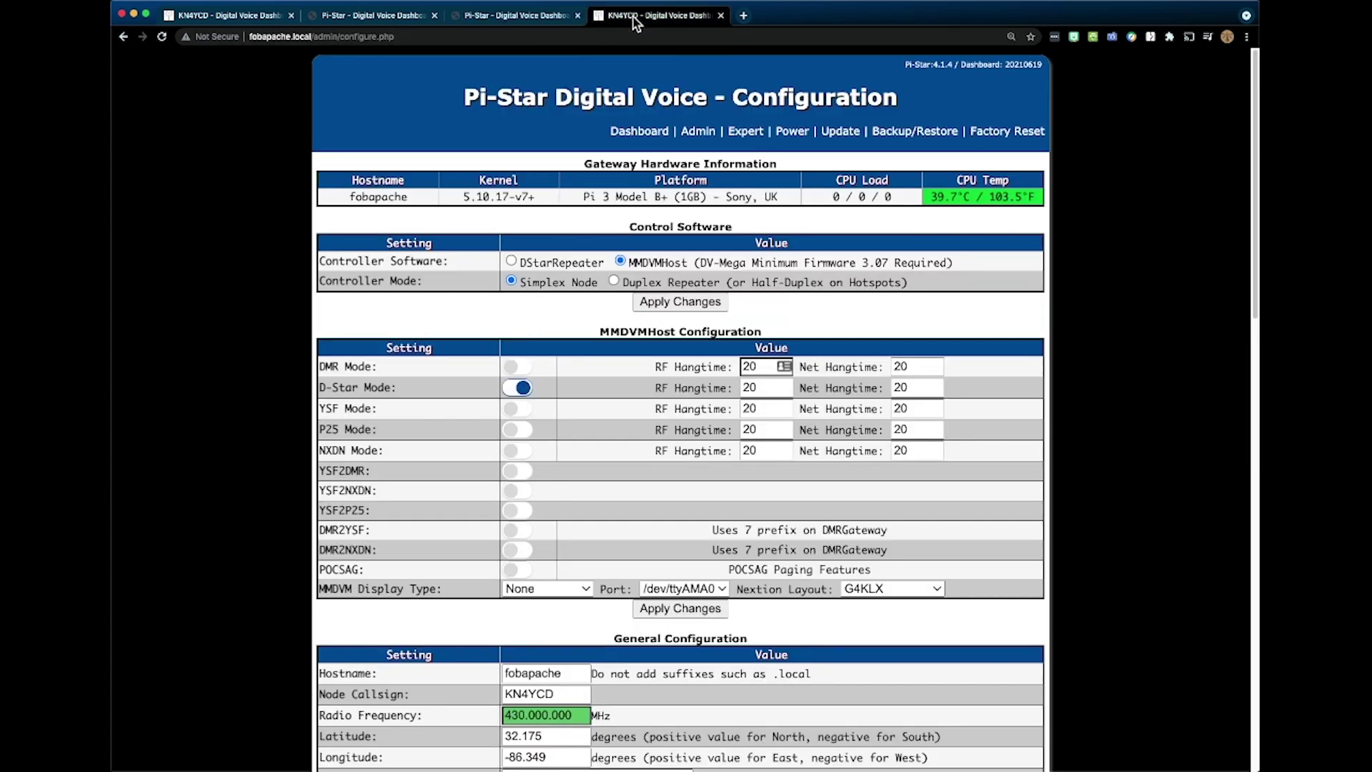
scroll(443, 139, "down", 3)
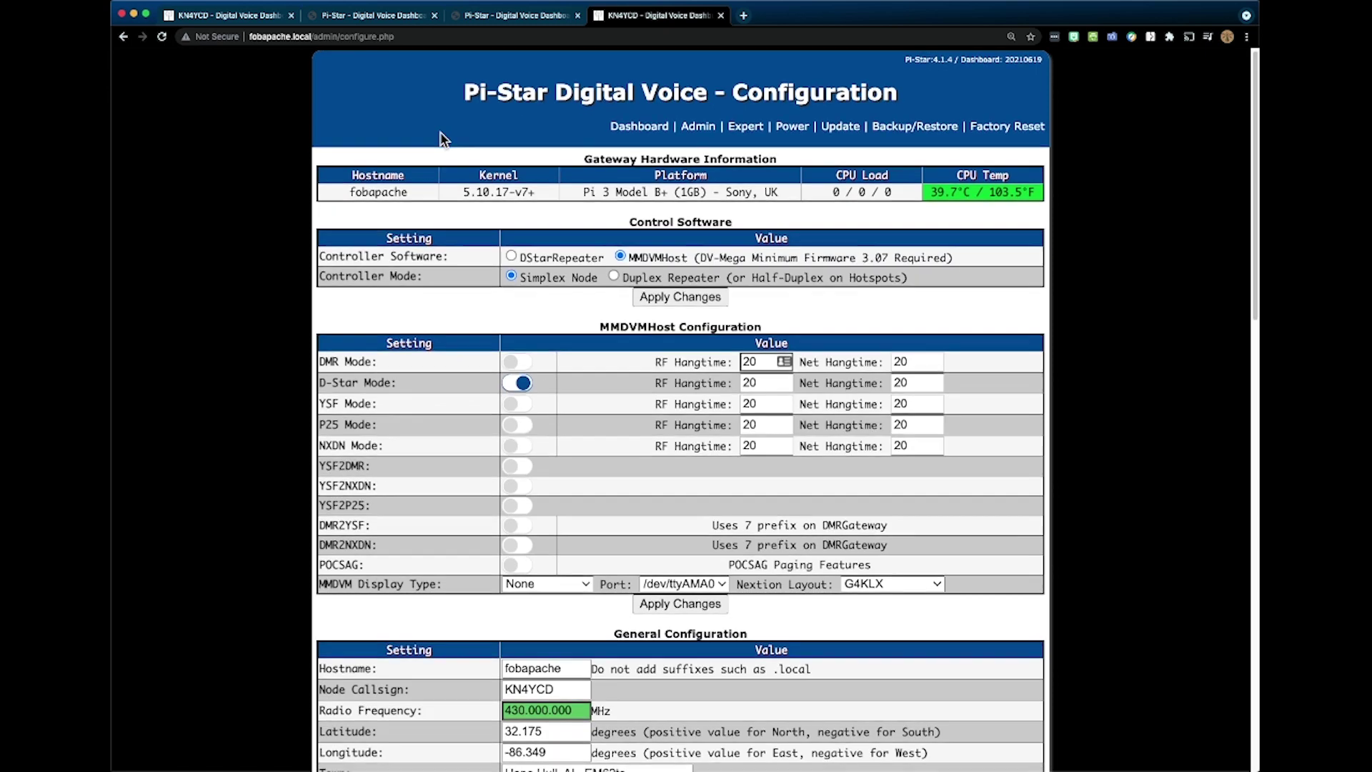
scroll(440, 133, "down", 4)
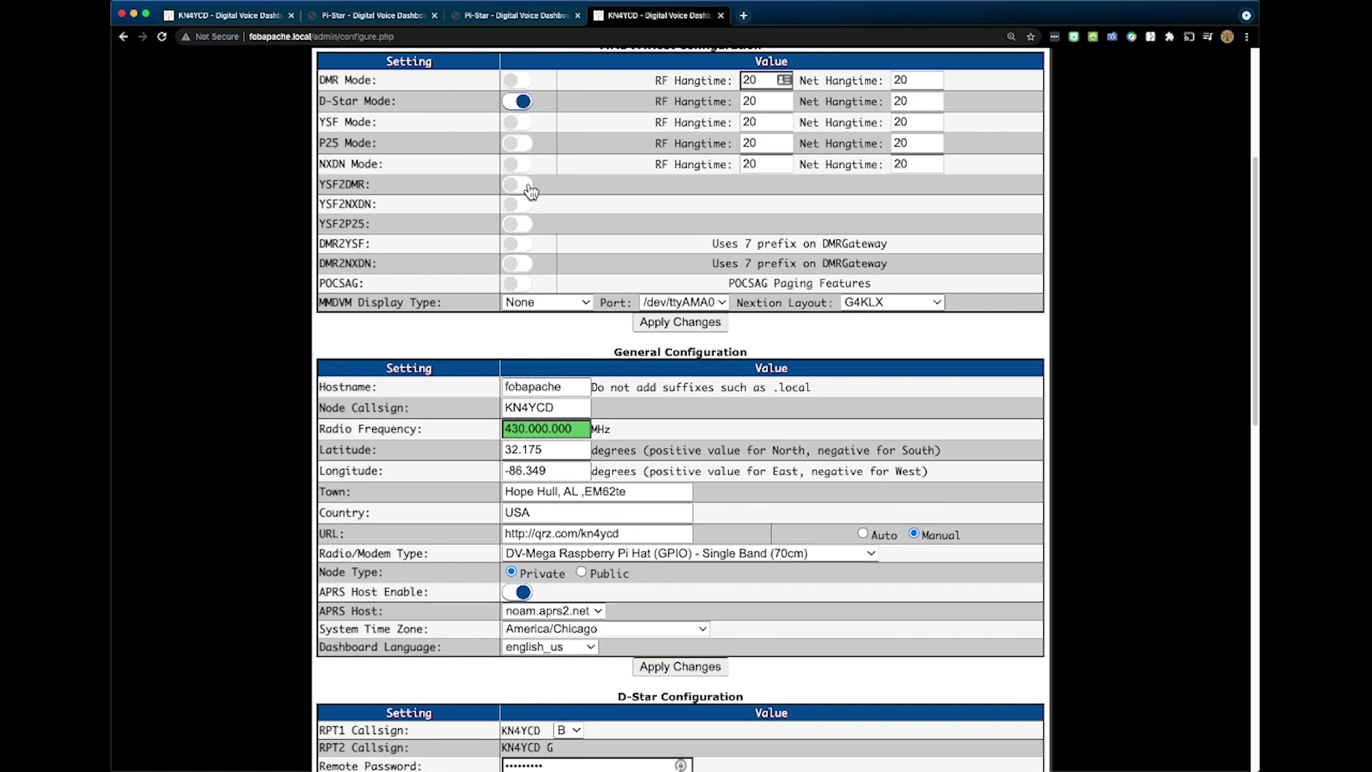
scroll(529, 190, "down", 2)
scroll(529, 190, "down", 1)
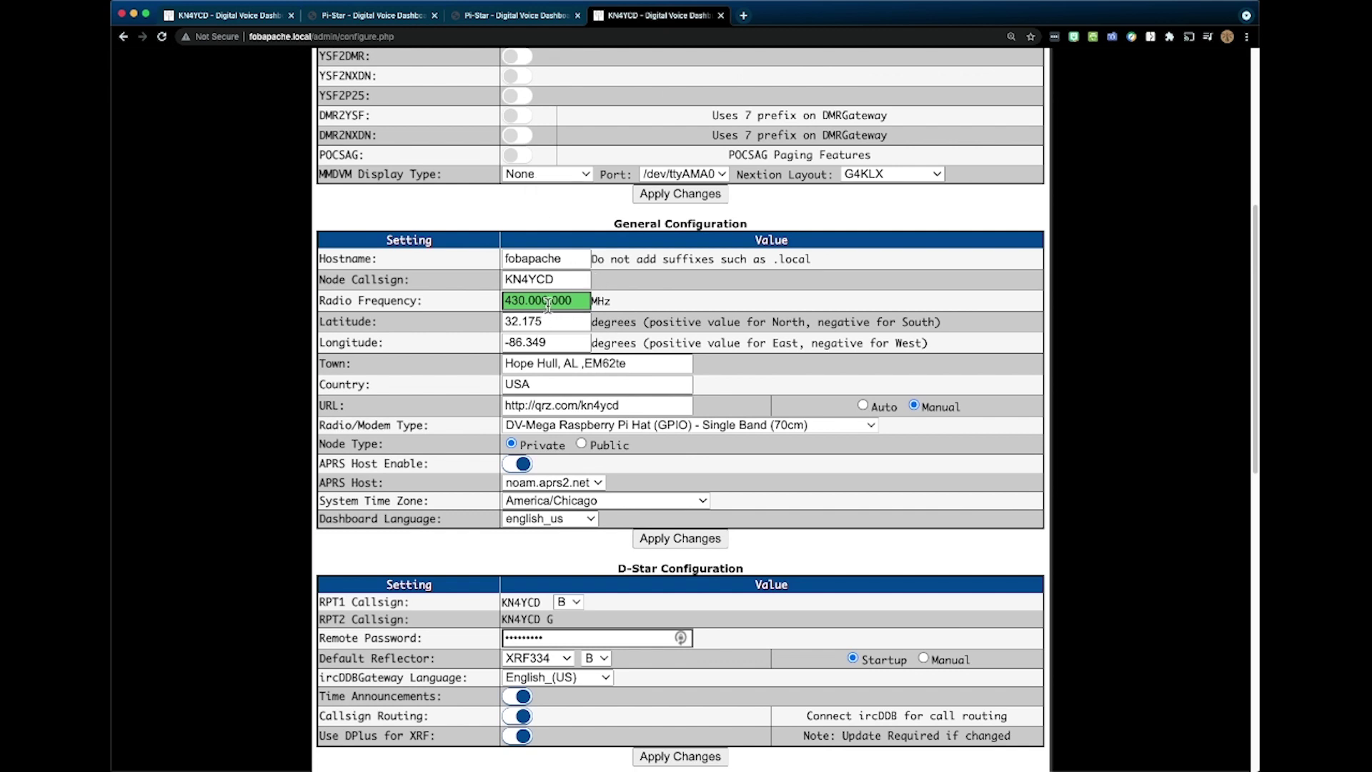
scroll(548, 305, "down", 5)
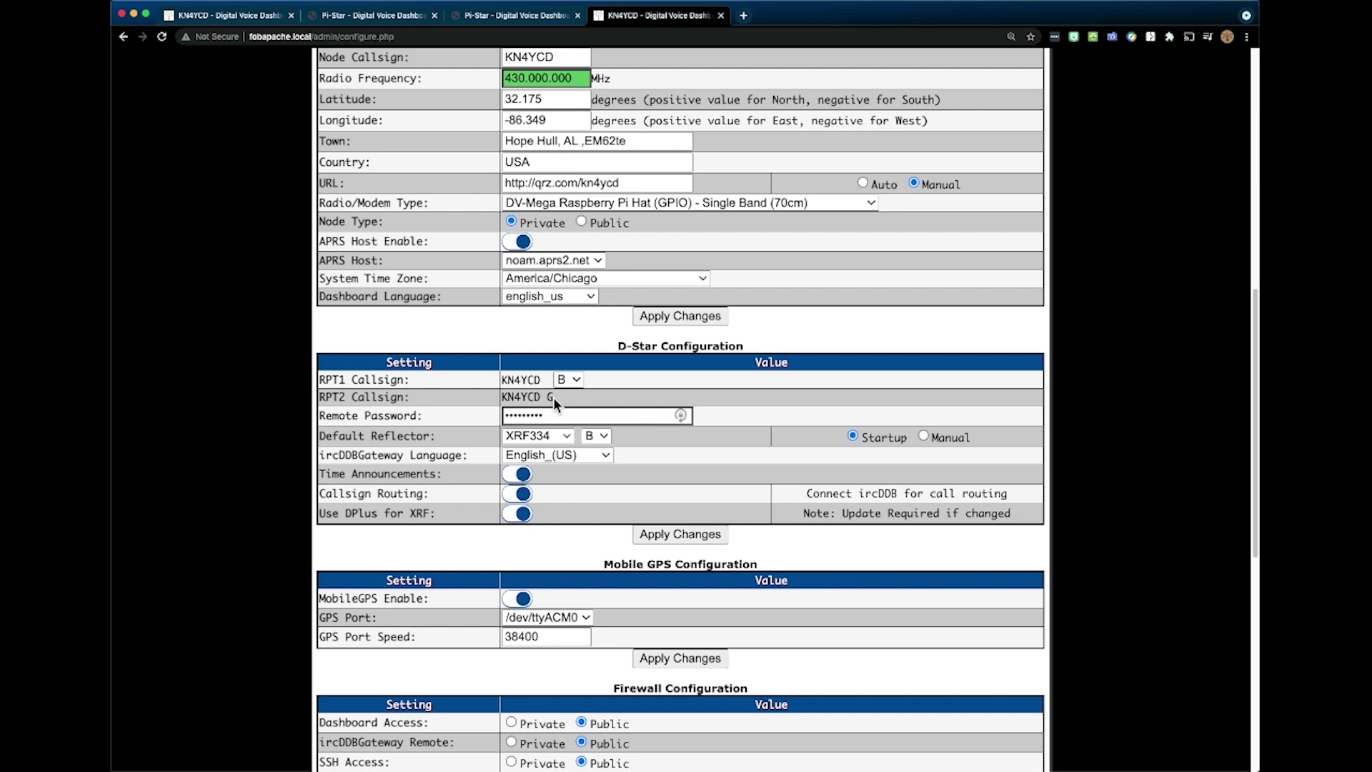
scroll(553, 398, "down", 4)
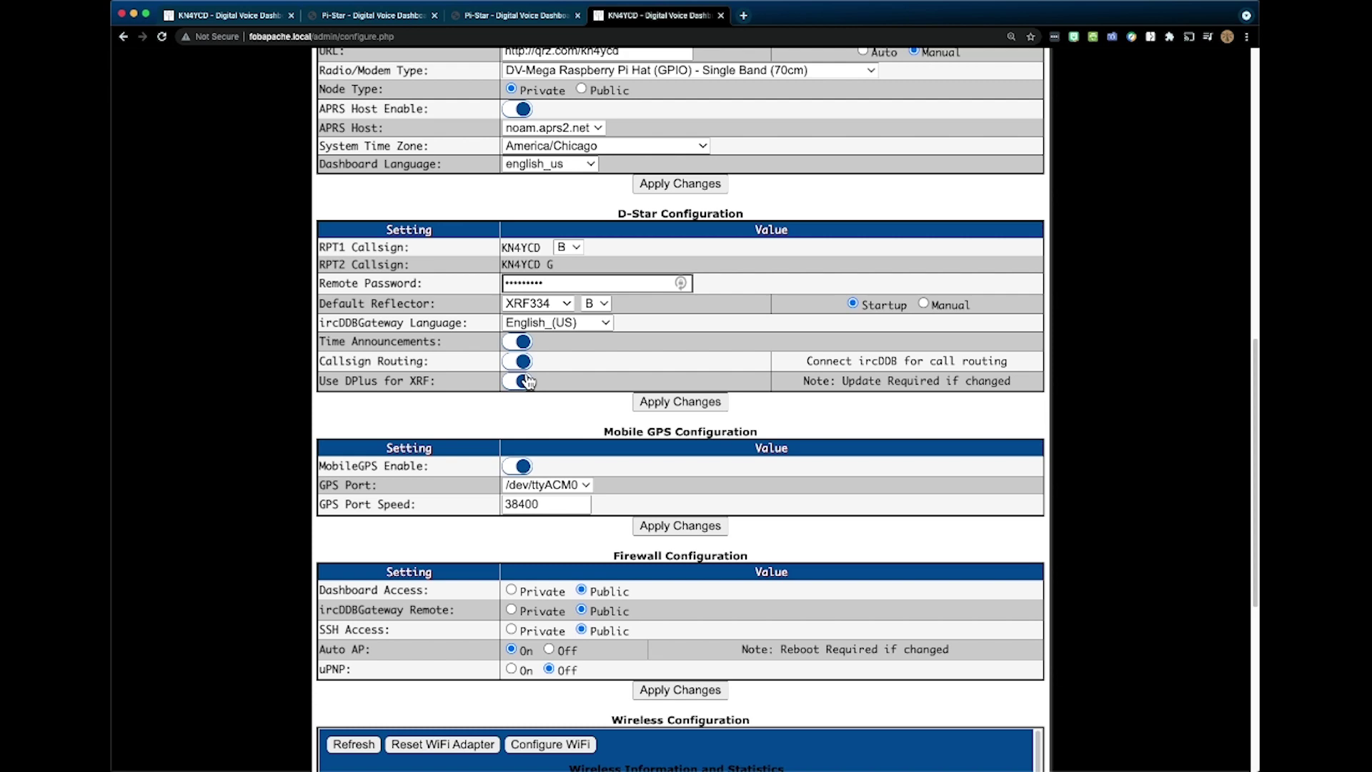
Step: Return to the first hotspot's configuration and review its MMDVMHost modes (all off) and 438.800.000 MHz frequency
key("super+1")
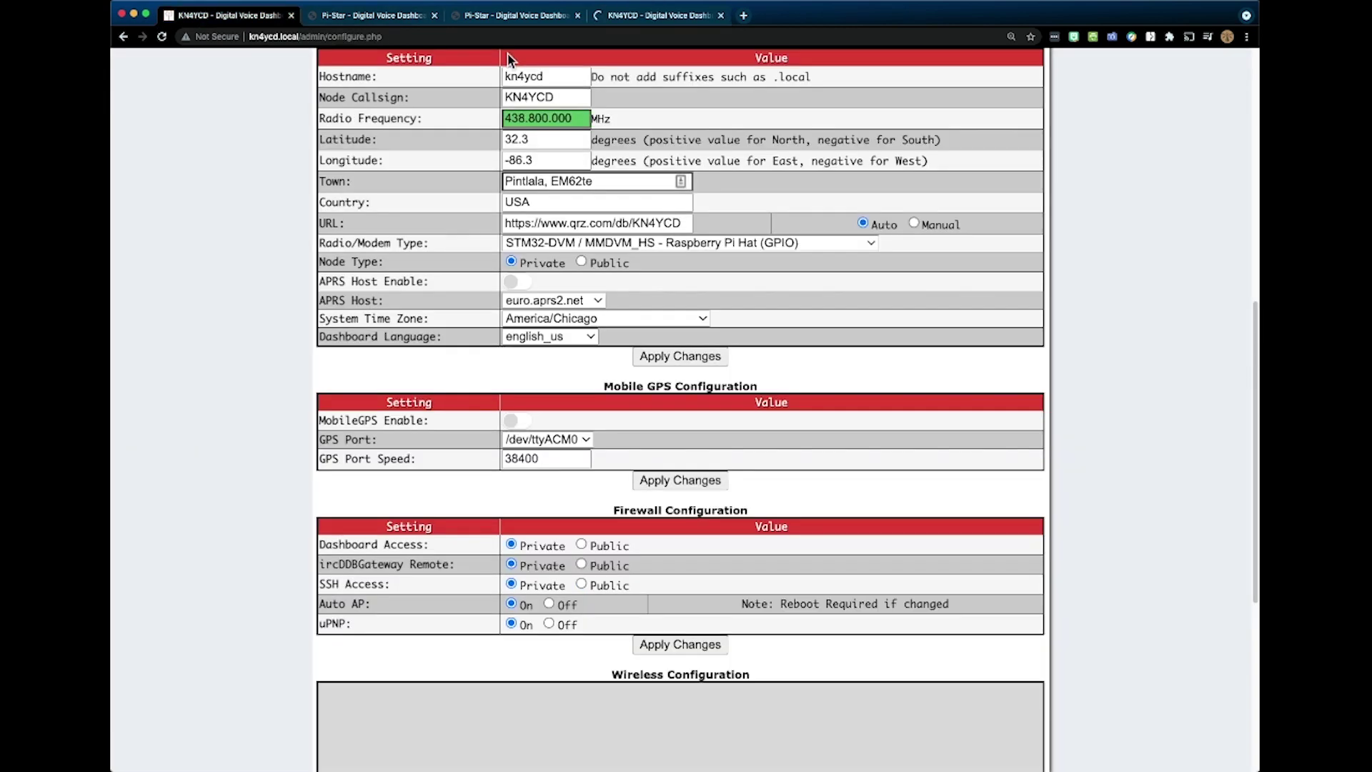
scroll(690, 136, "up", 10)
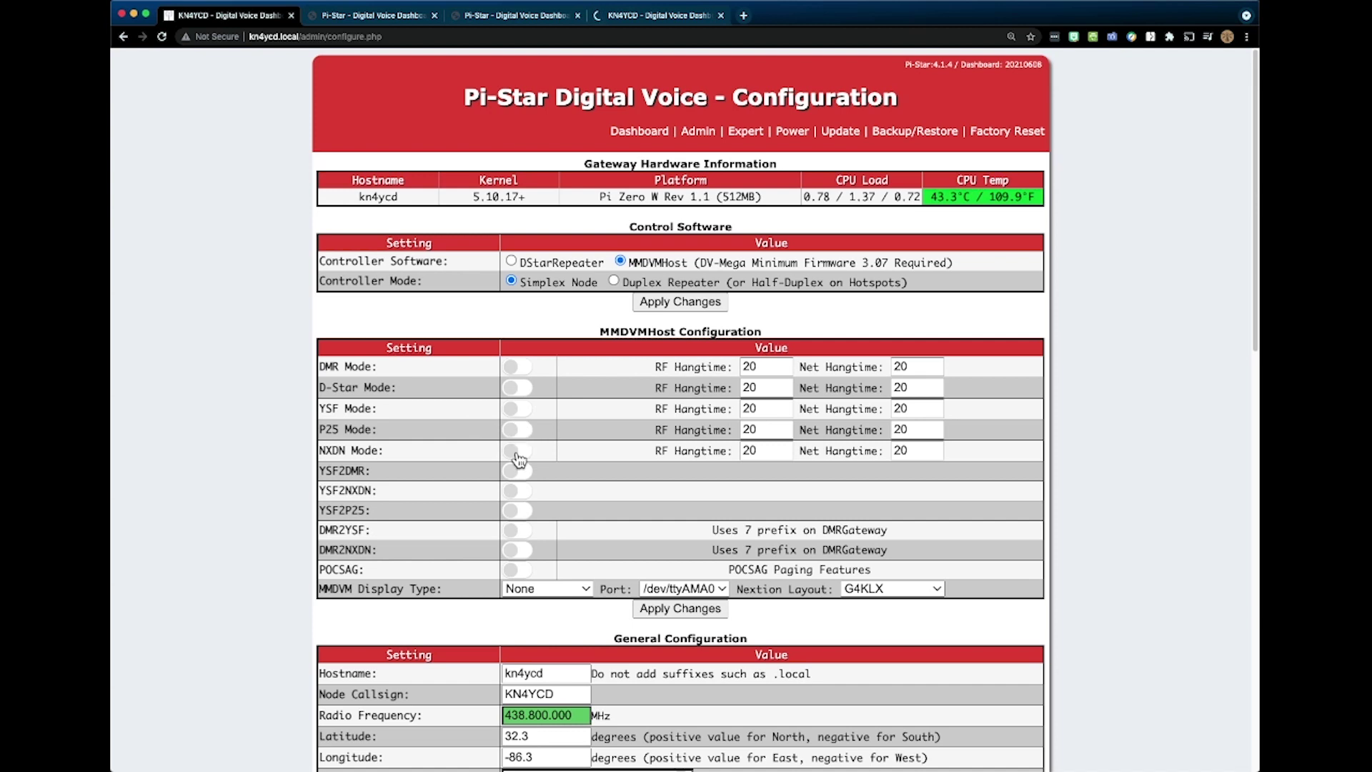
scroll(519, 459, "down", 3)
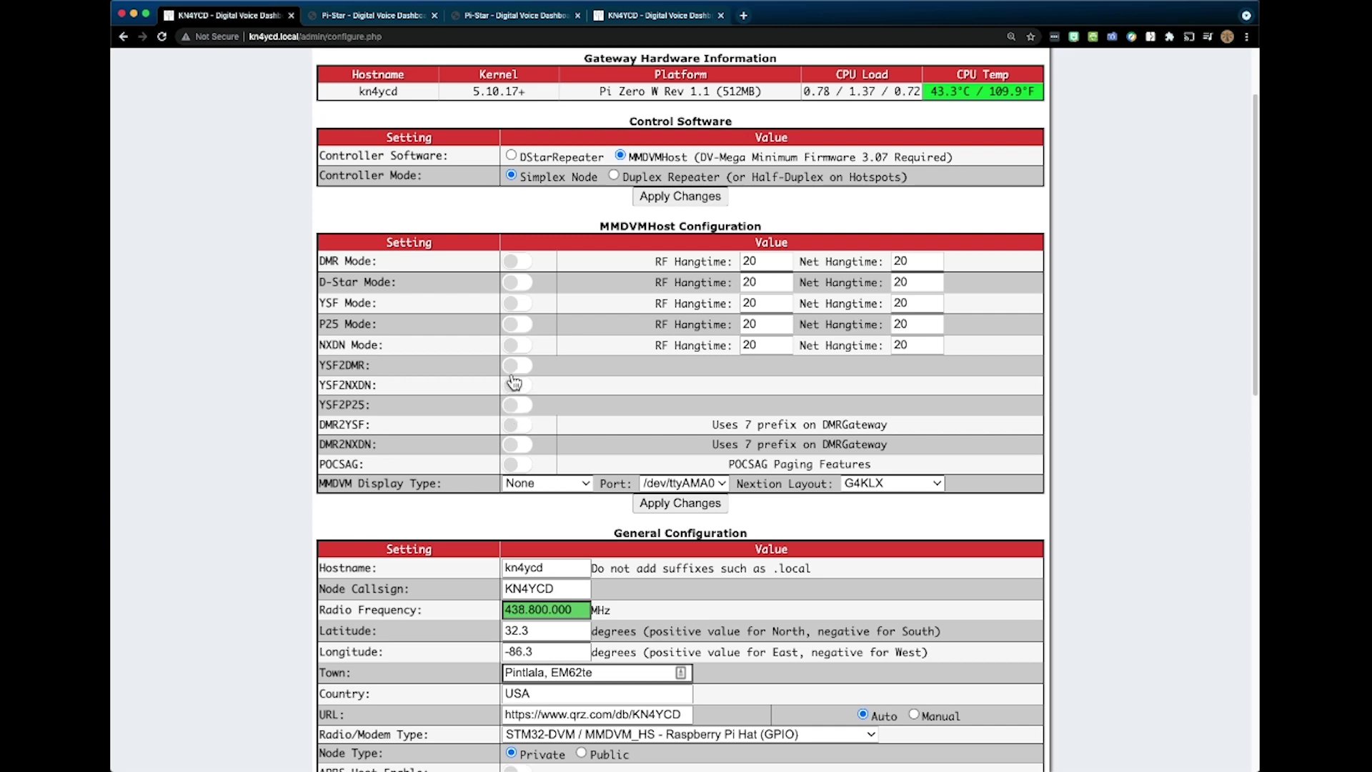
scroll(480, 373, "down", 1)
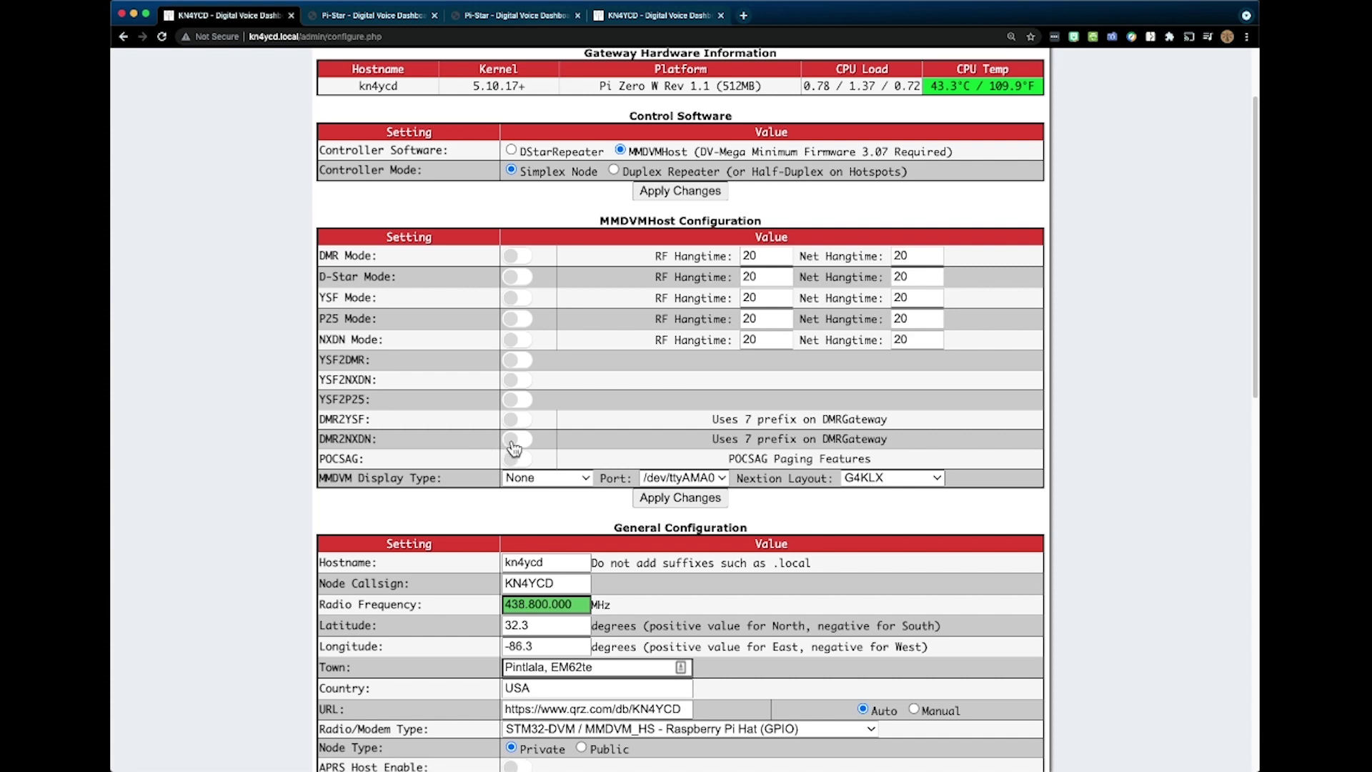
scroll(600, 349, "down", 3)
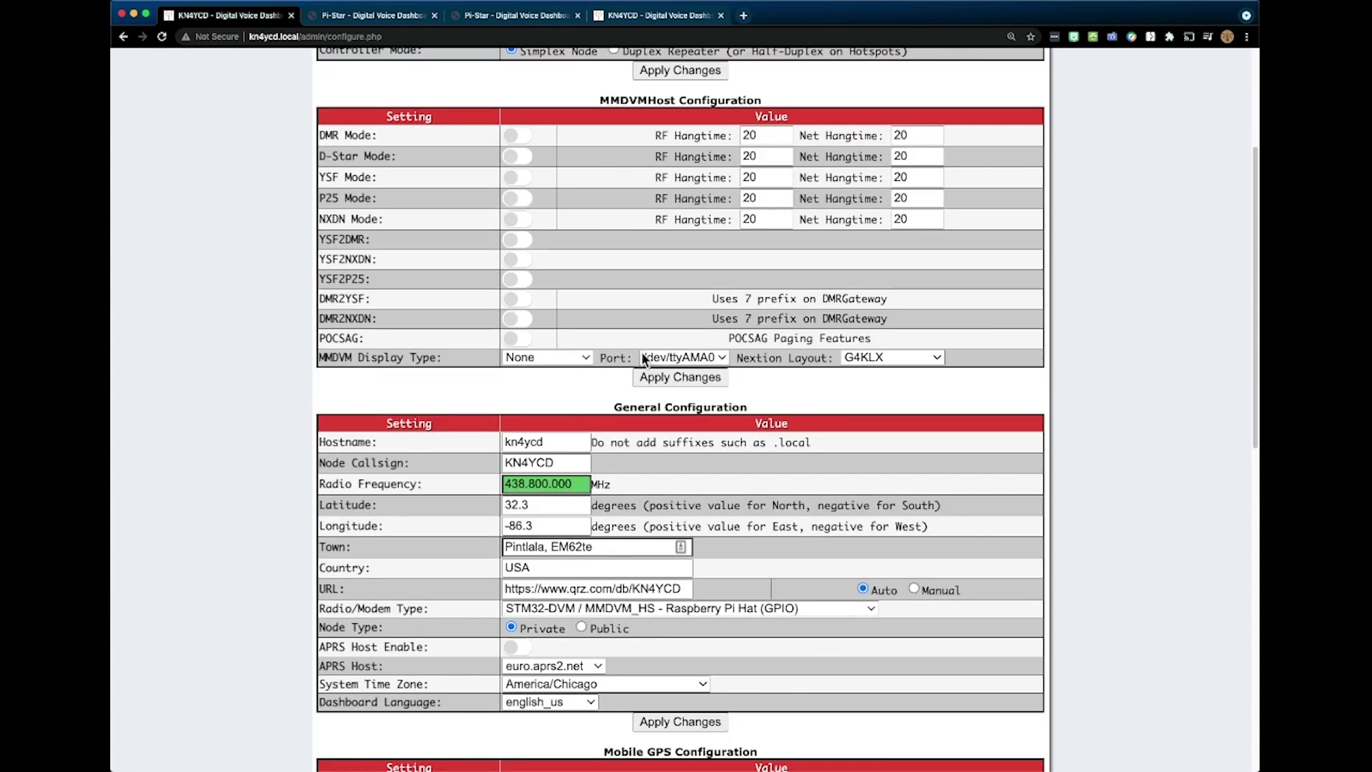
Step: Check the MMDVM Display Type choices, then review fobdelta's MMDVMHost modem settings showing TXOffset -75
left_click(559, 364)
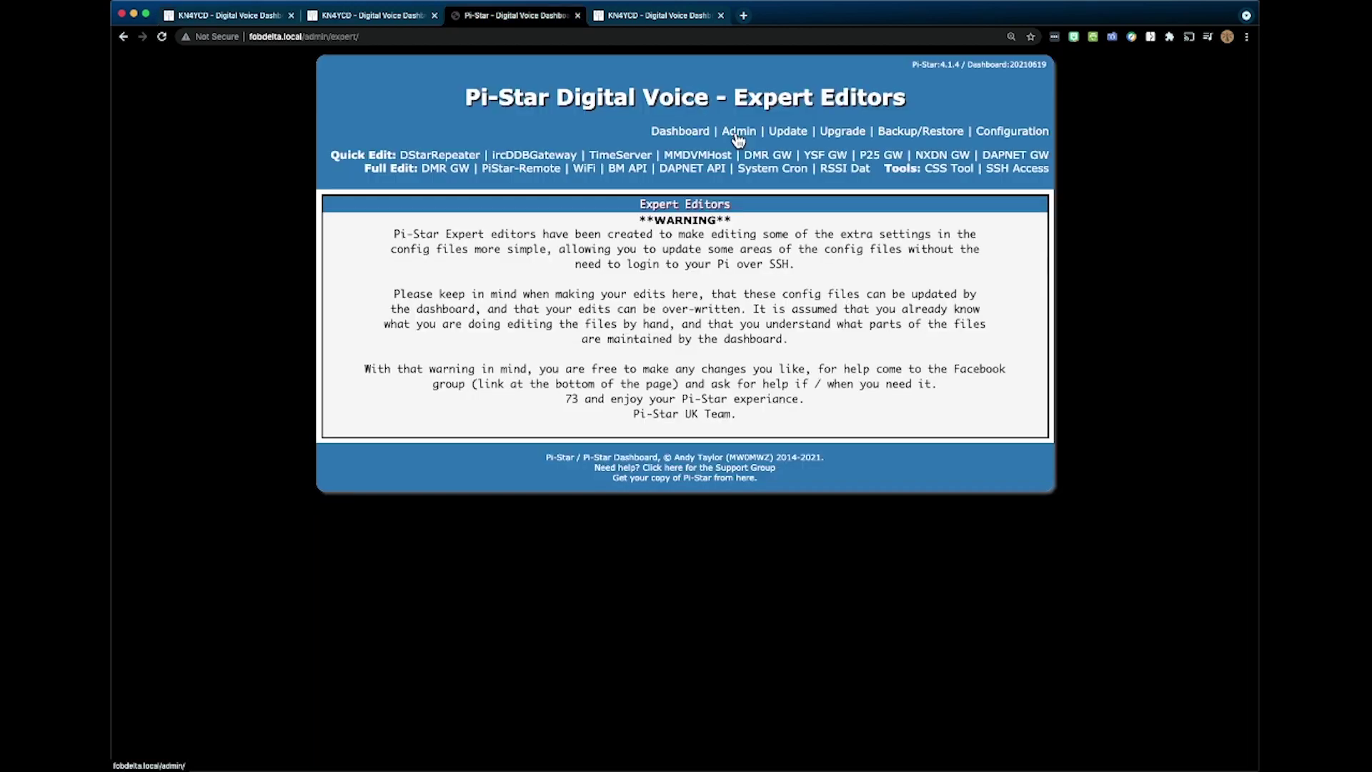
left_click(694, 162)
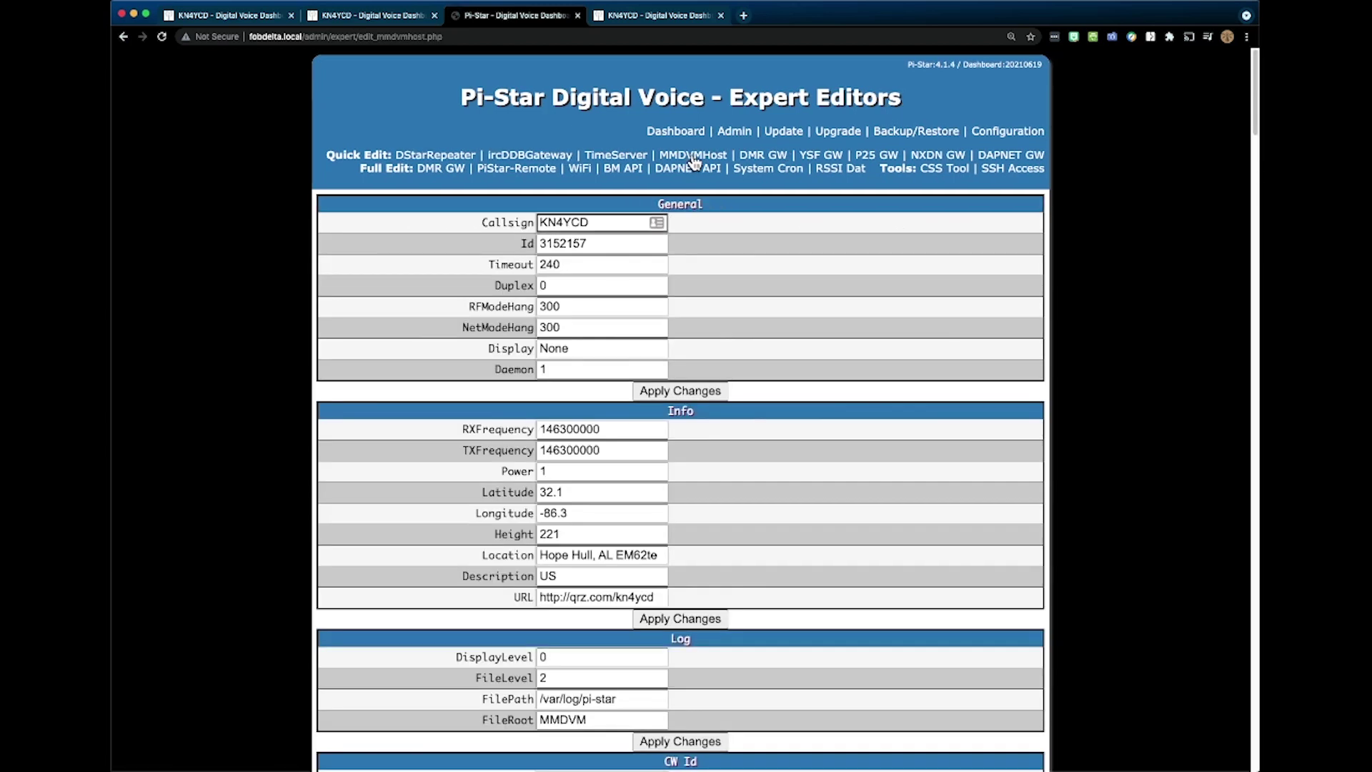
scroll(712, 276, "down", 1)
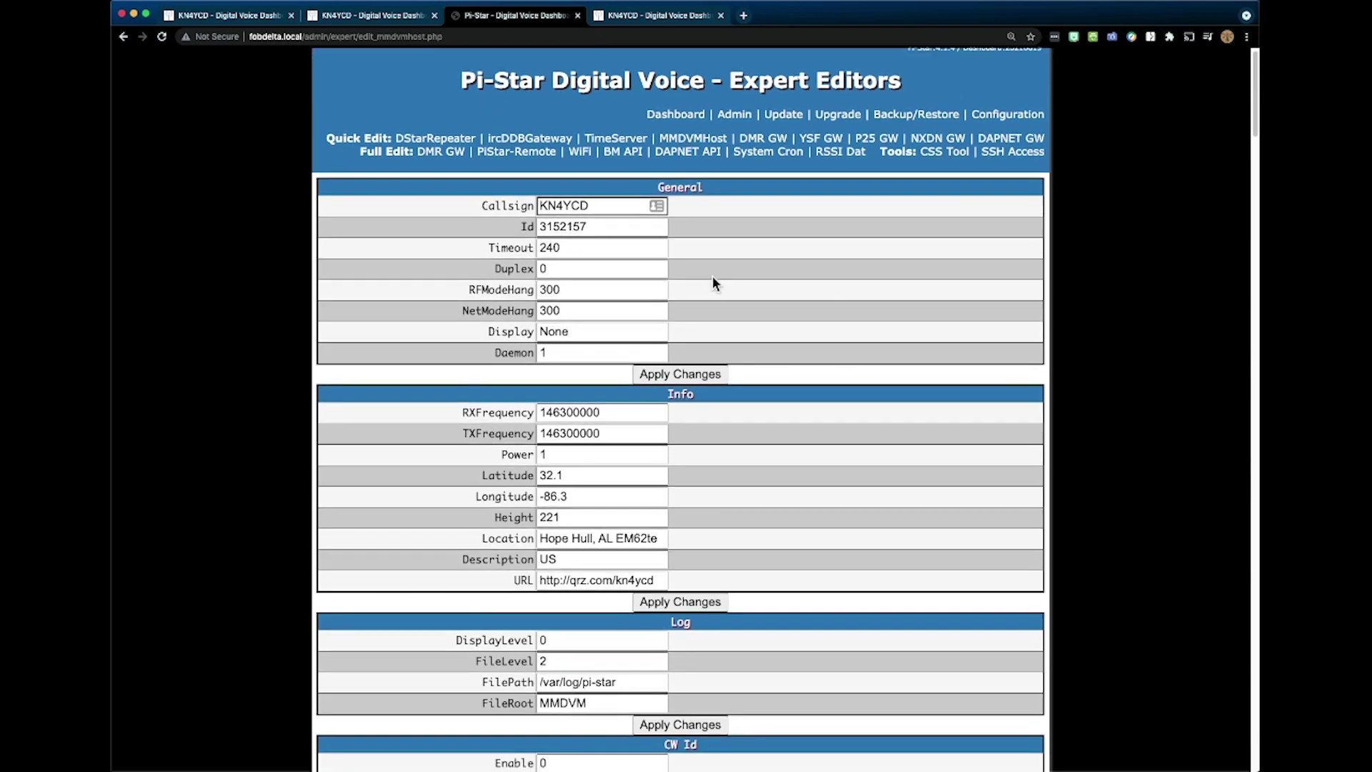
scroll(712, 278, "down", 5)
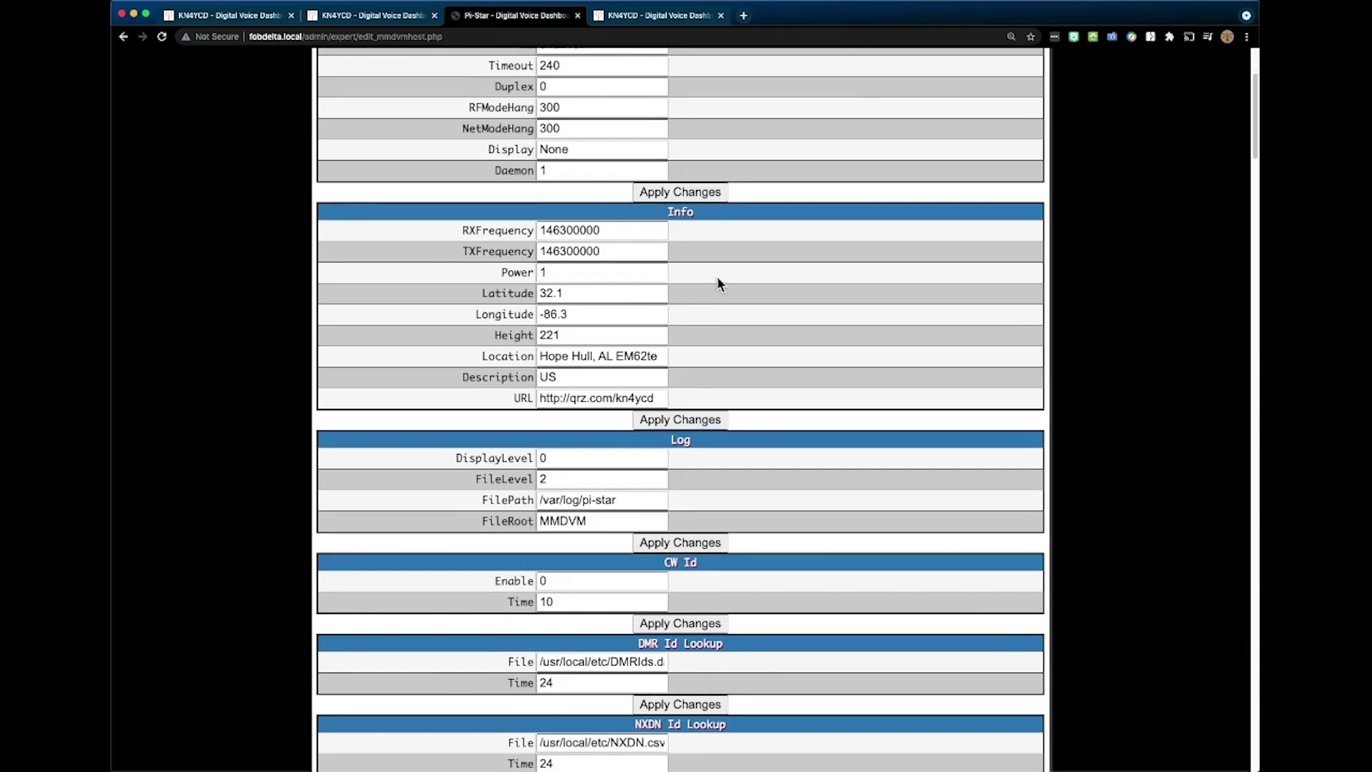
scroll(718, 284, "down", 11)
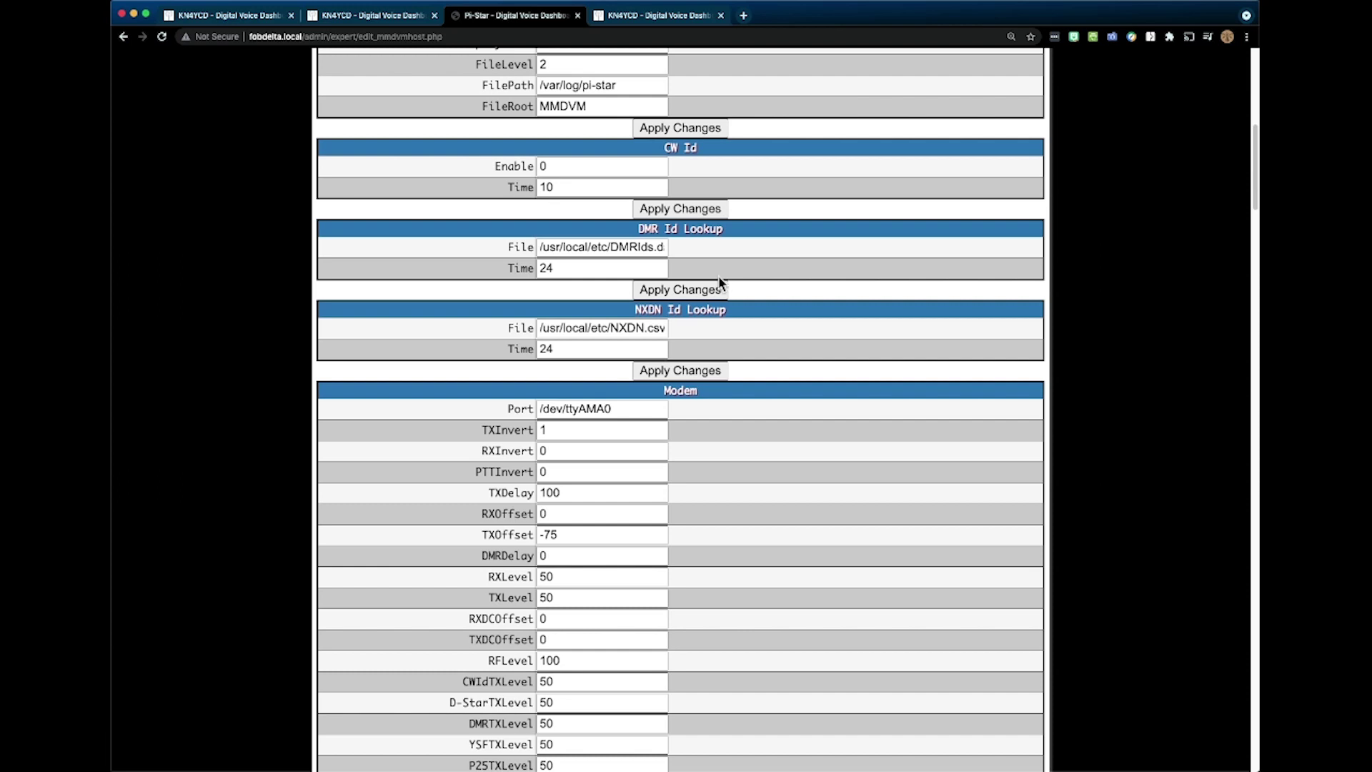
scroll(719, 277, "down", 3)
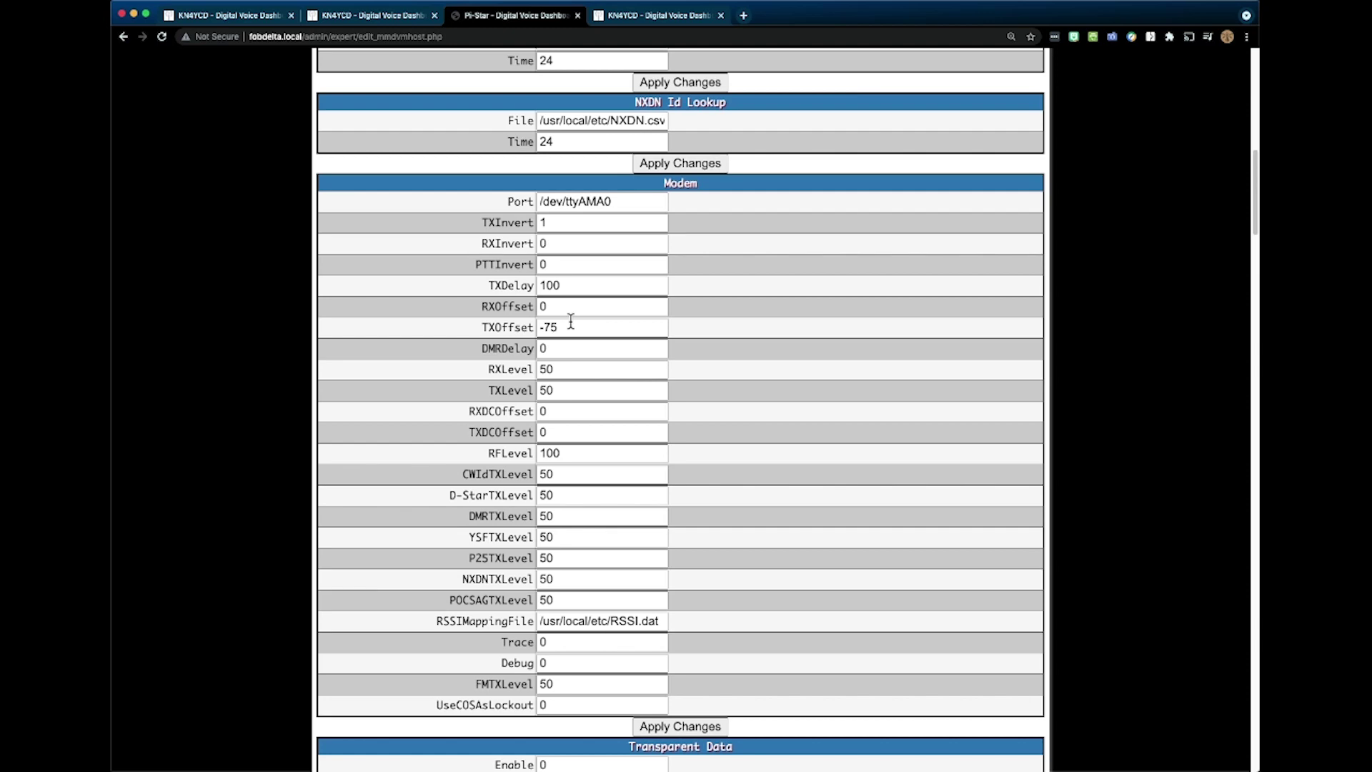
scroll(570, 319, "up", 15)
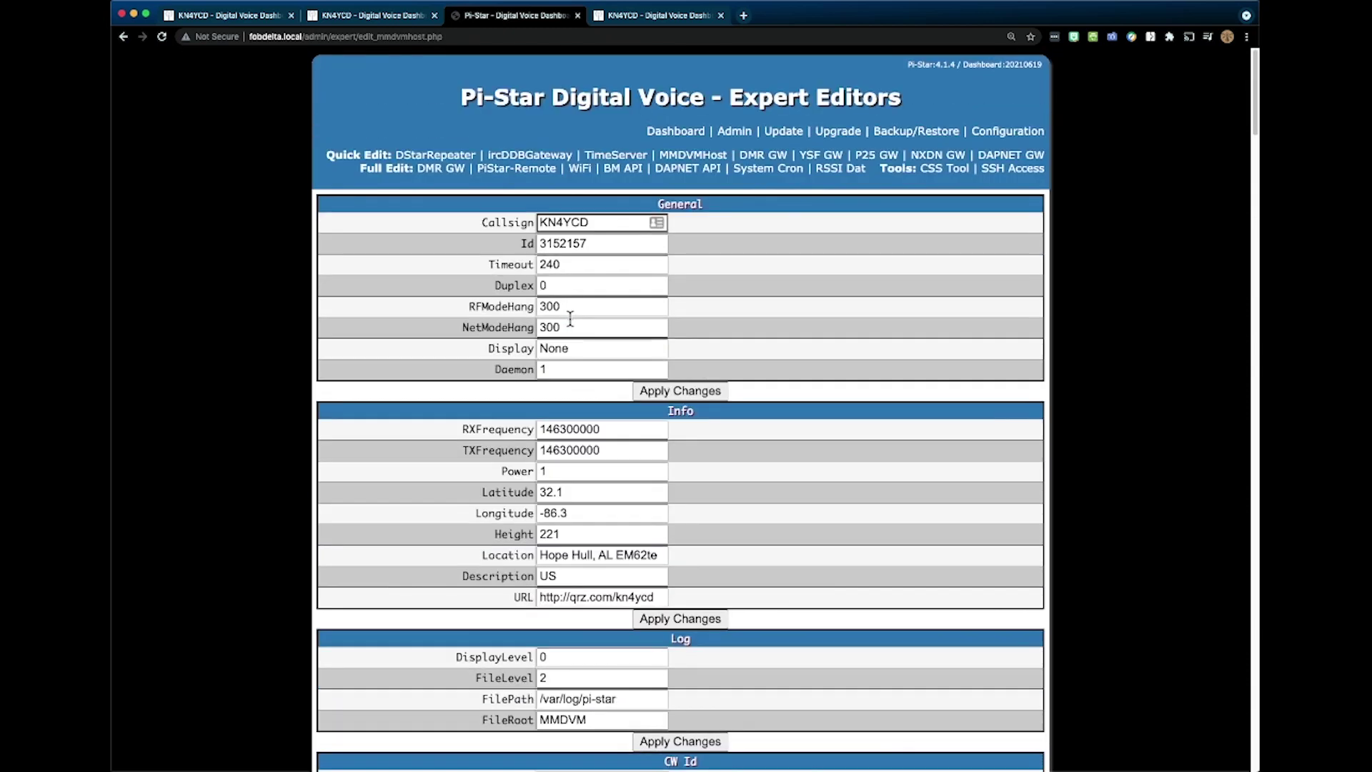
scroll(579, 313, "up", 1)
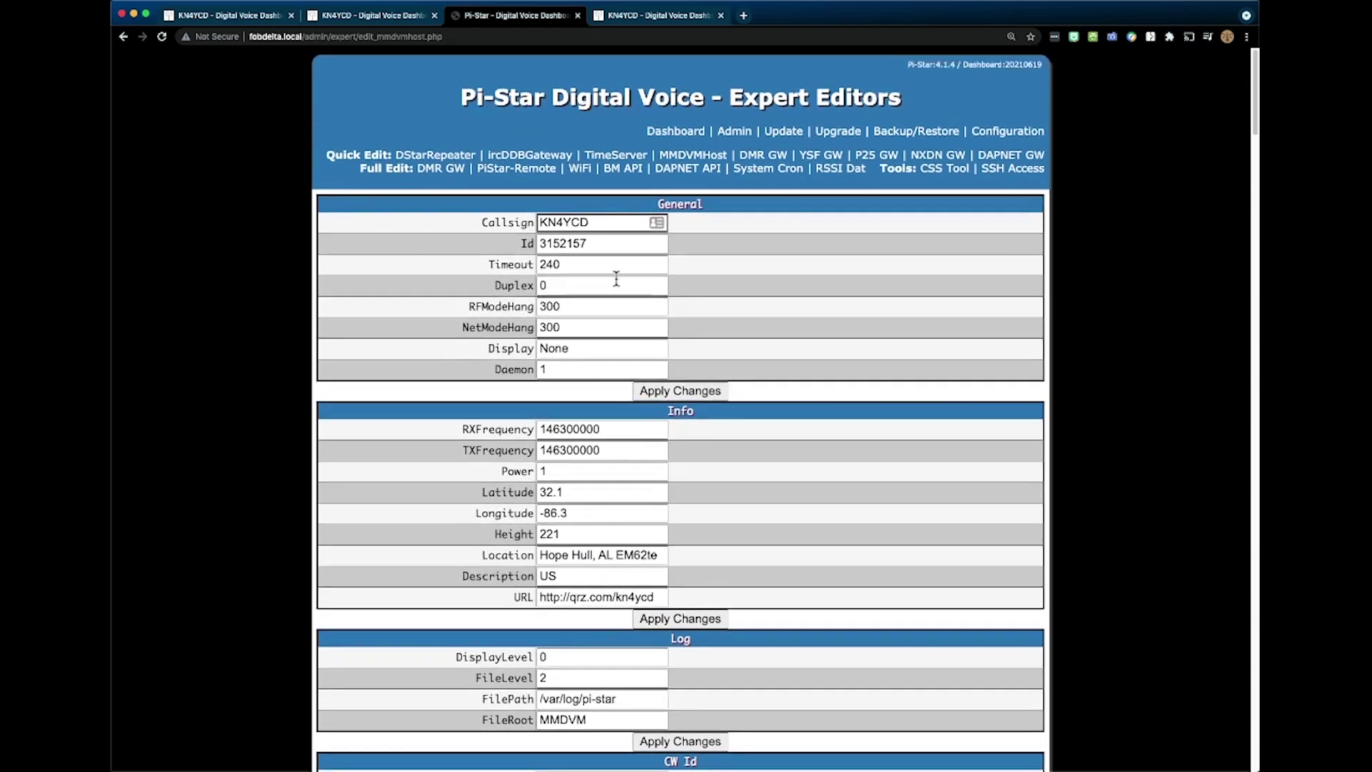
Step: Leave fobdelta for fobapache's configuration page, showing D-Star Mode on at 430.000.000 MHz
left_click(697, 137)
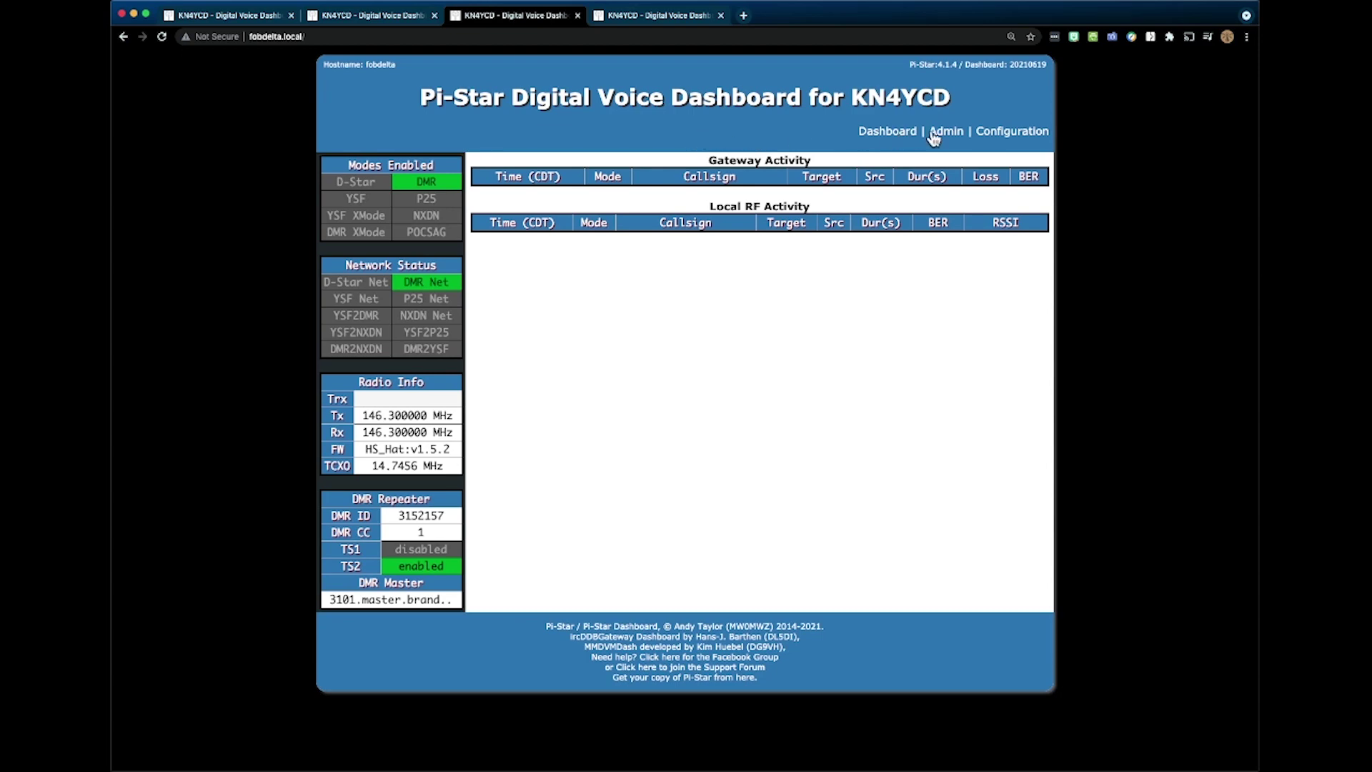
left_click(408, 17)
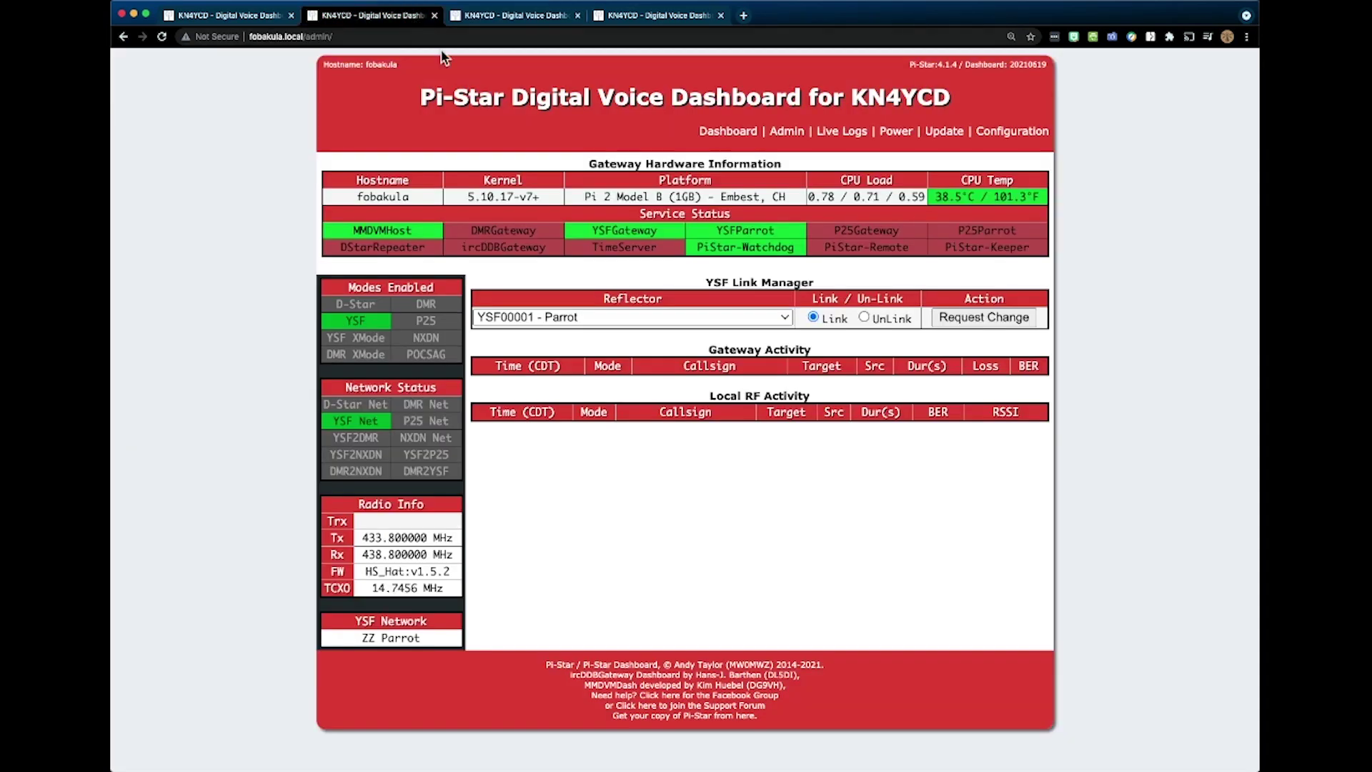
key("super+4")
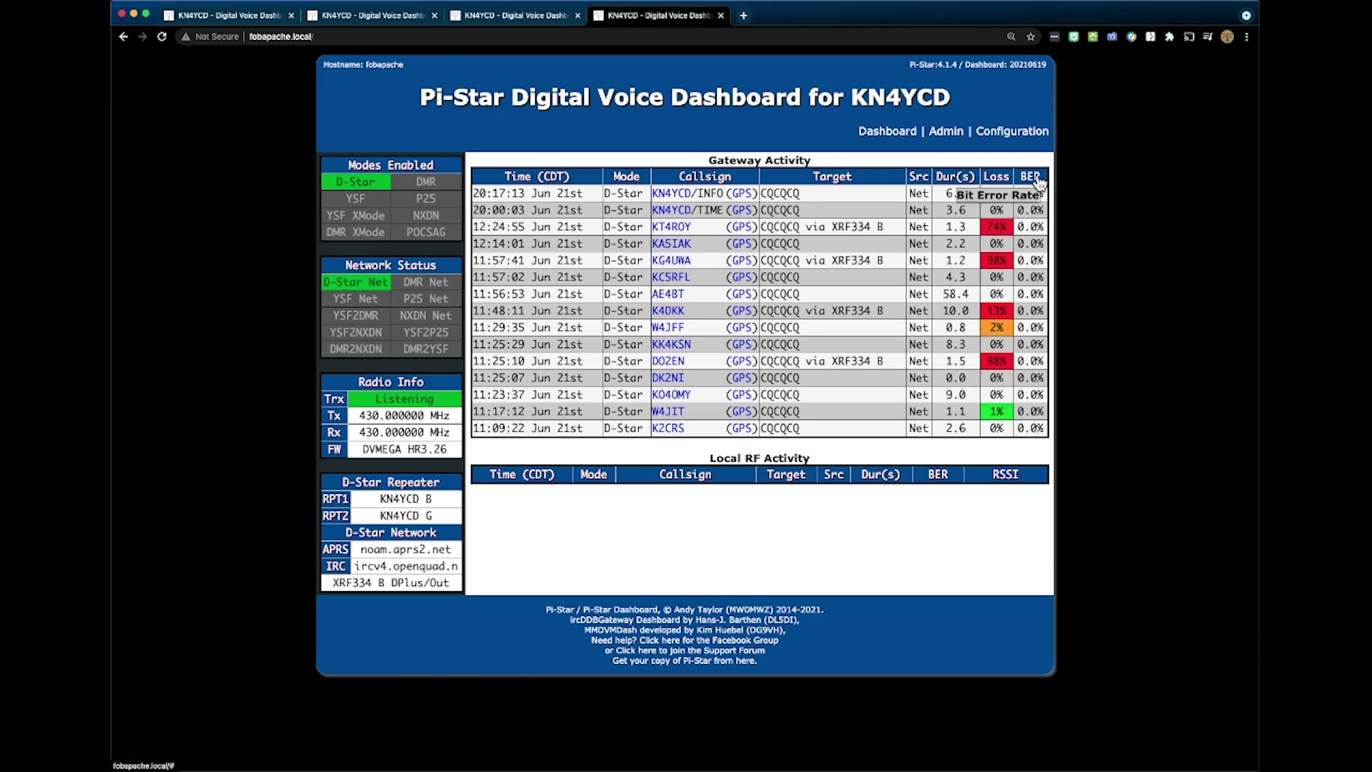
left_click(1004, 137)
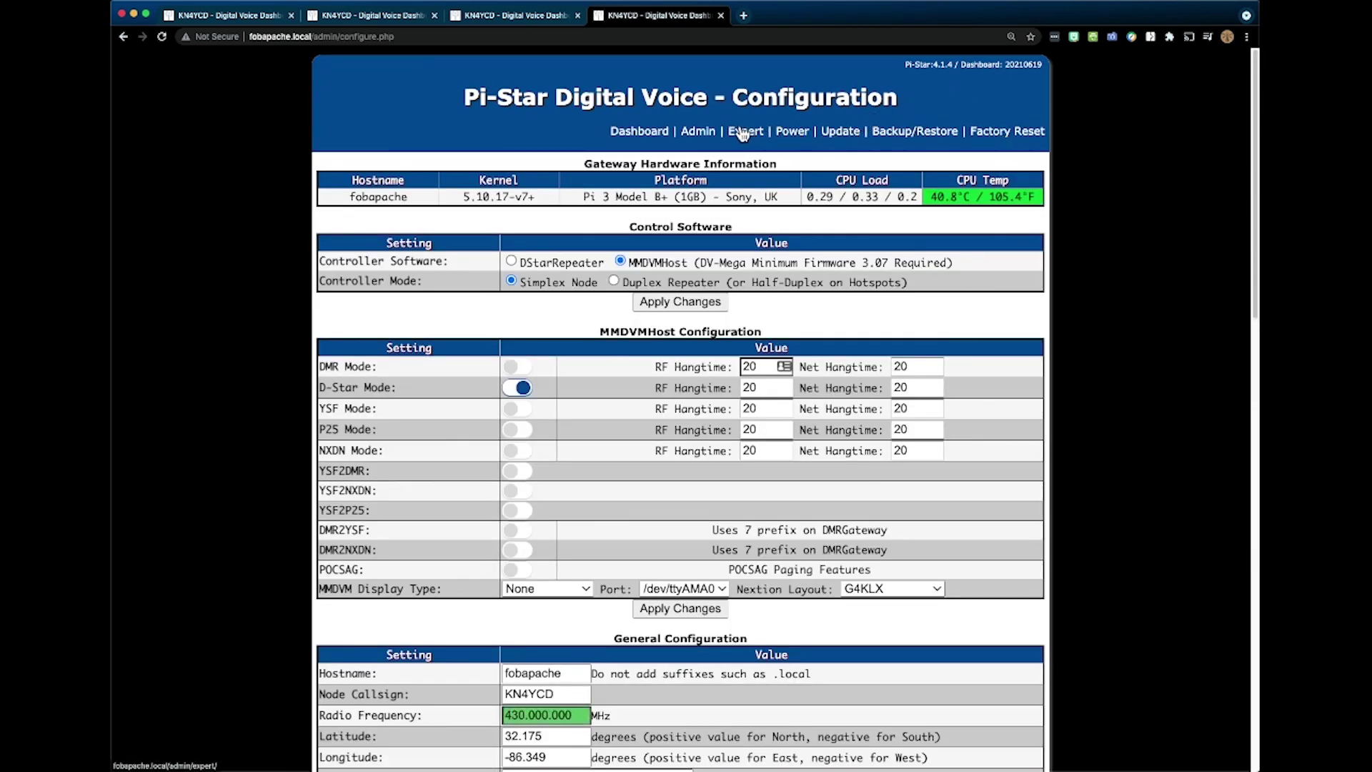
Step: Review fobapache's MMDVMHost Modem and D-Star sections, confirming RXOffset and TXOffset are both 0
left_click(743, 134)
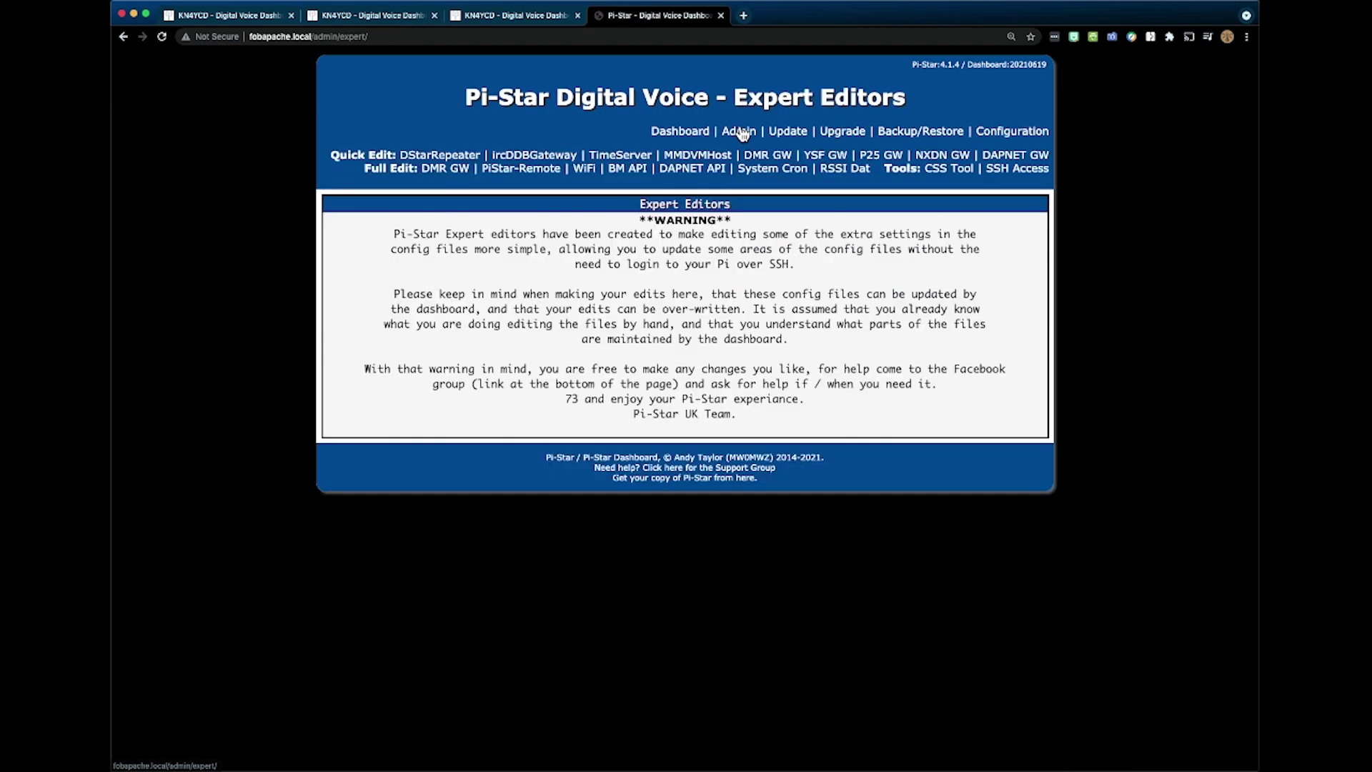
left_click(687, 157)
scroll(646, 286, "down", 15)
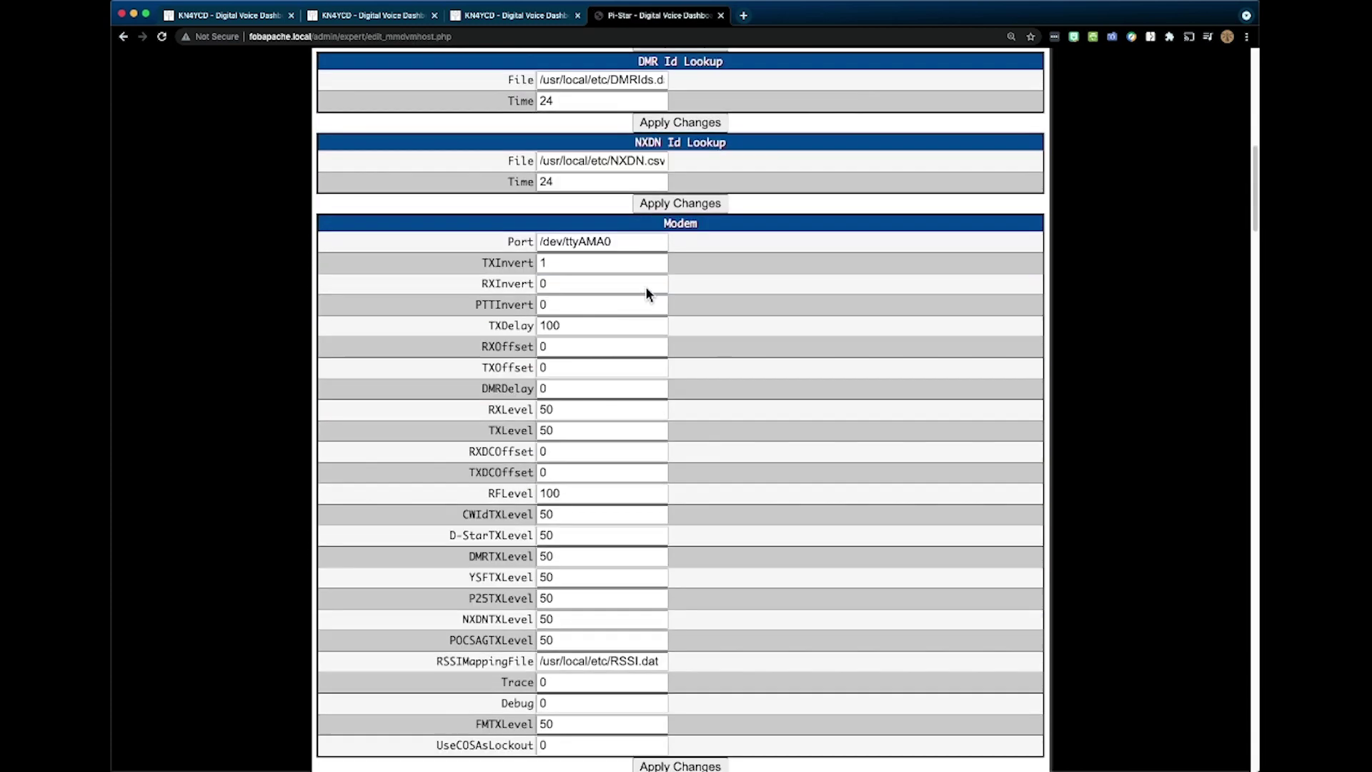
scroll(645, 286, "down", 1)
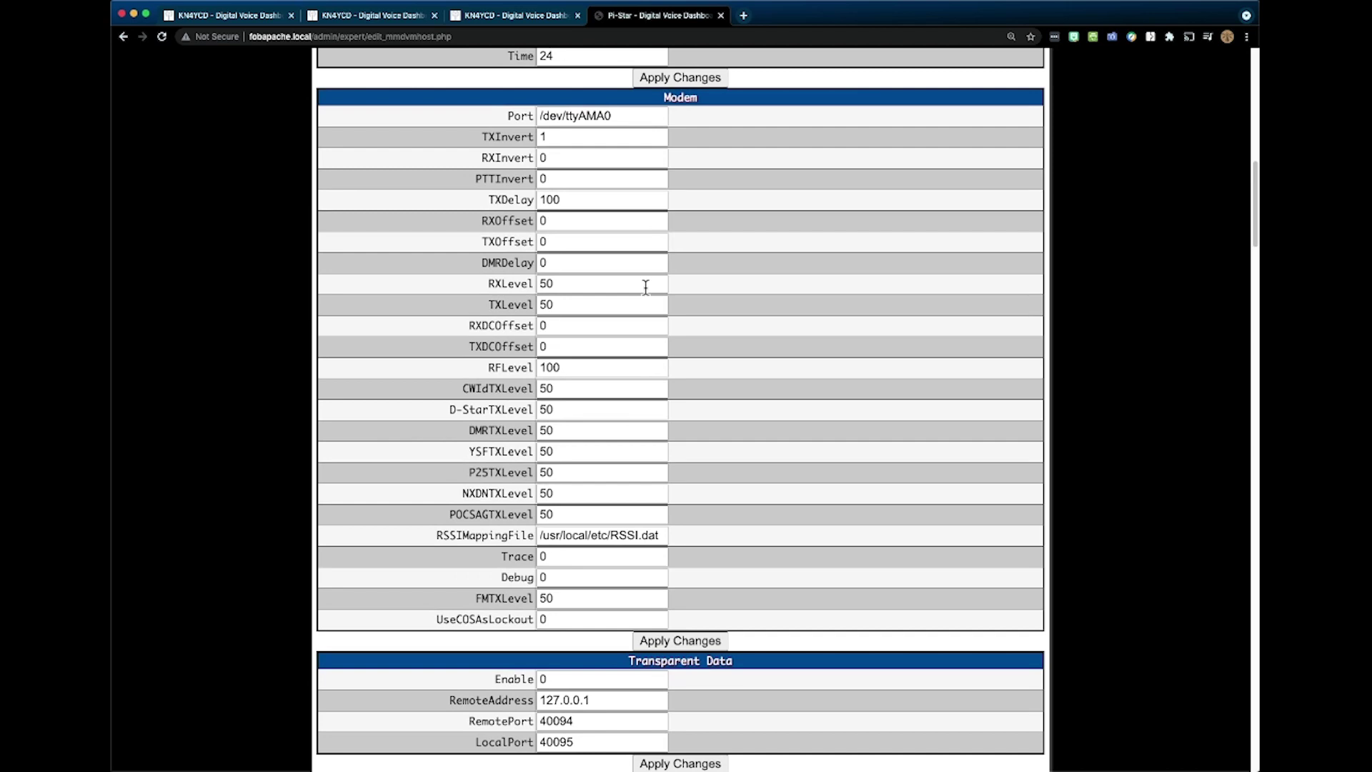
scroll(576, 275, "down", 2)
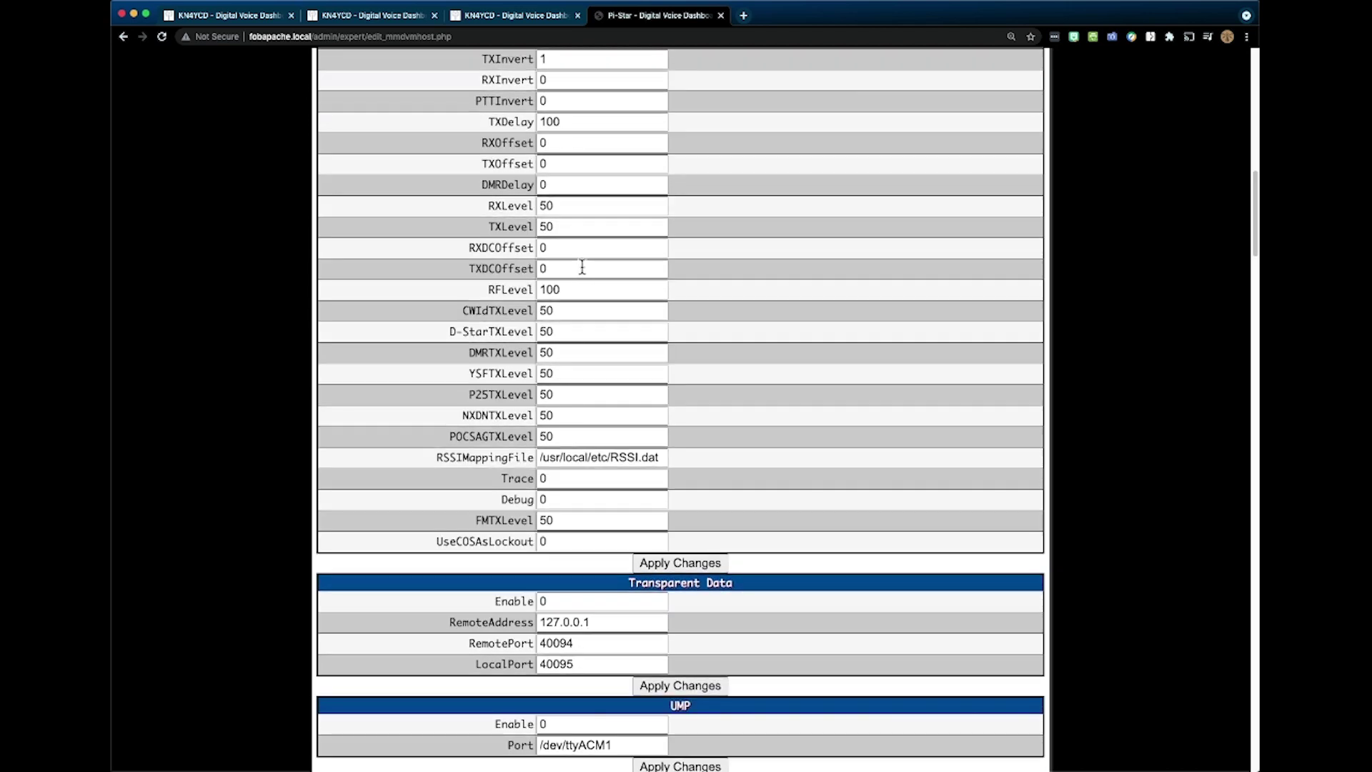
scroll(582, 269, "up", 5)
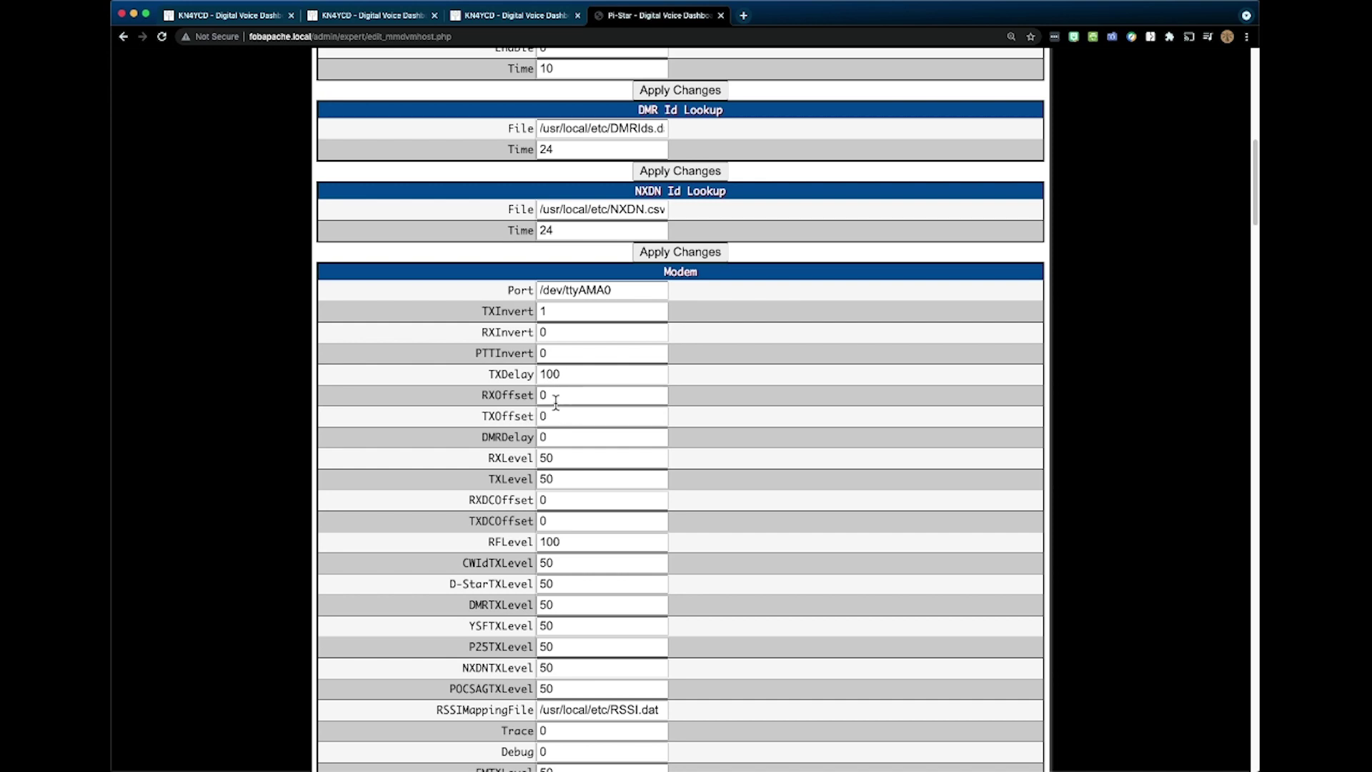
scroll(556, 402, "down", 8)
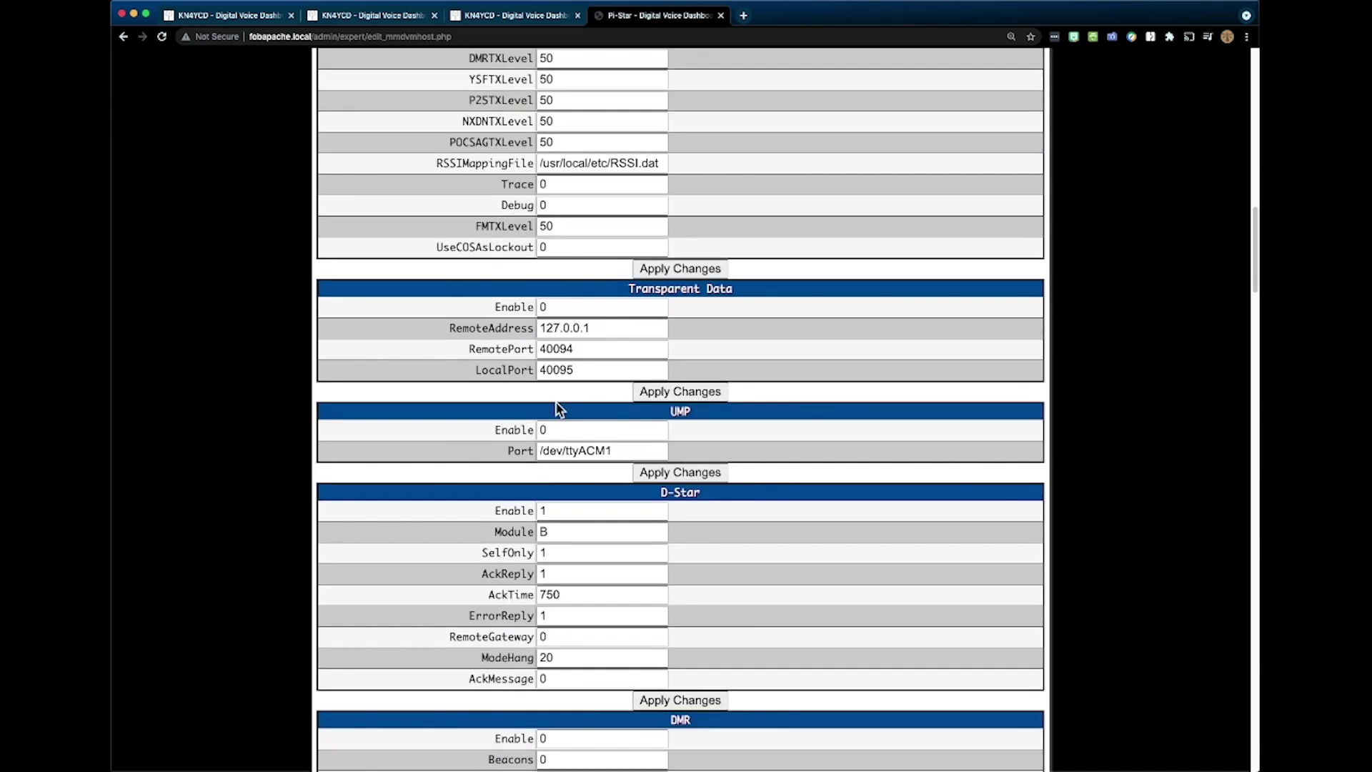
scroll(556, 407, "down", 7)
scroll(576, 184, "up", 20)
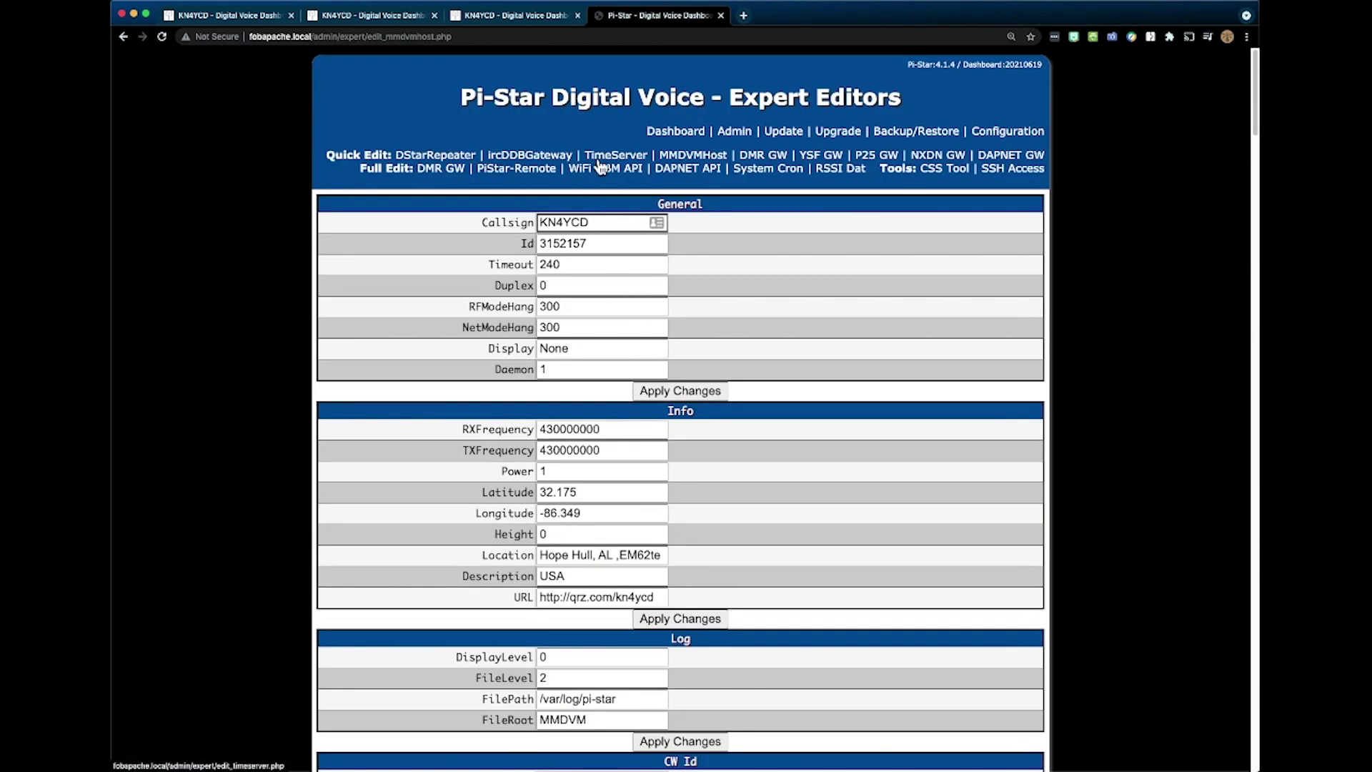
Step: Show the fobakula dashboard with YSF and YSF Net active on ZZ Parrot
left_click(323, 15)
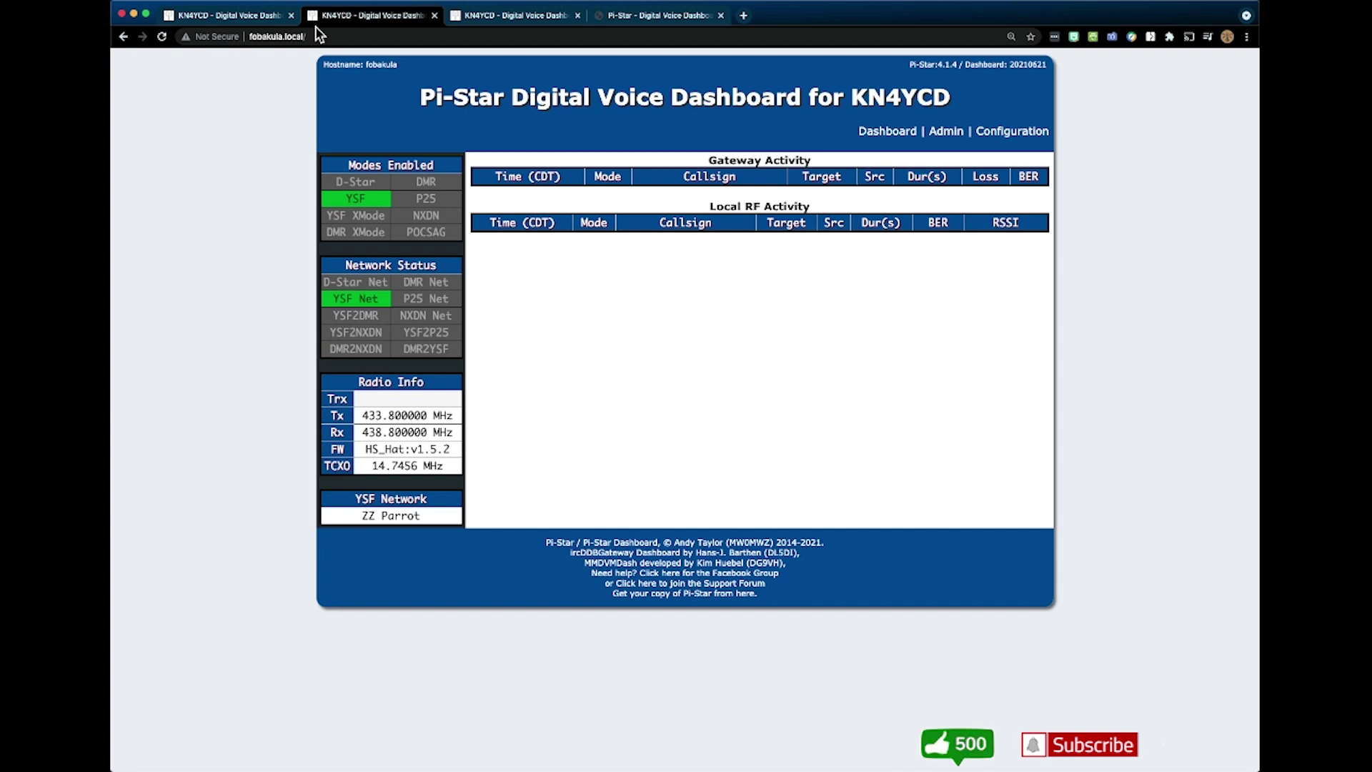